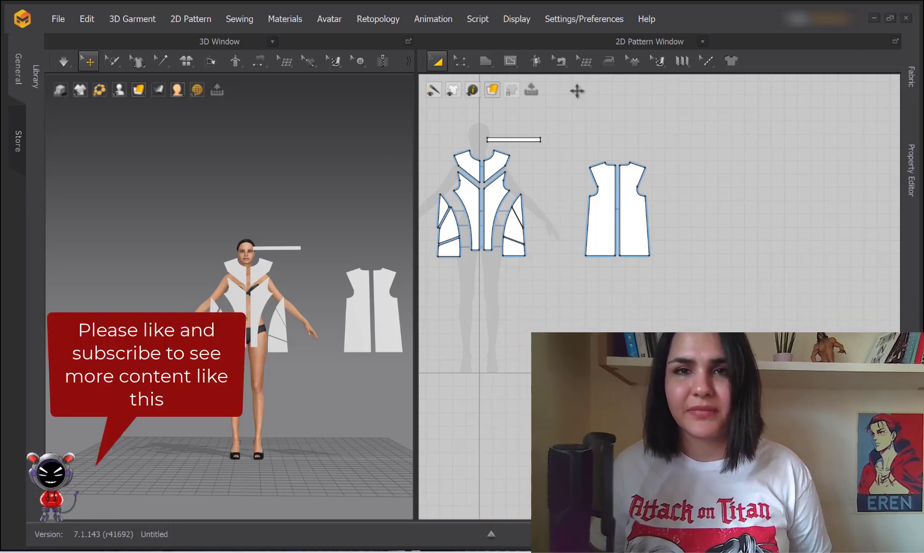
Zoom the 3D view in on the avatar and open the Polygon shape flyout (polygon, rectangle, ellipse, spiral)
middle_click_drag(373, 273, 360, 222)
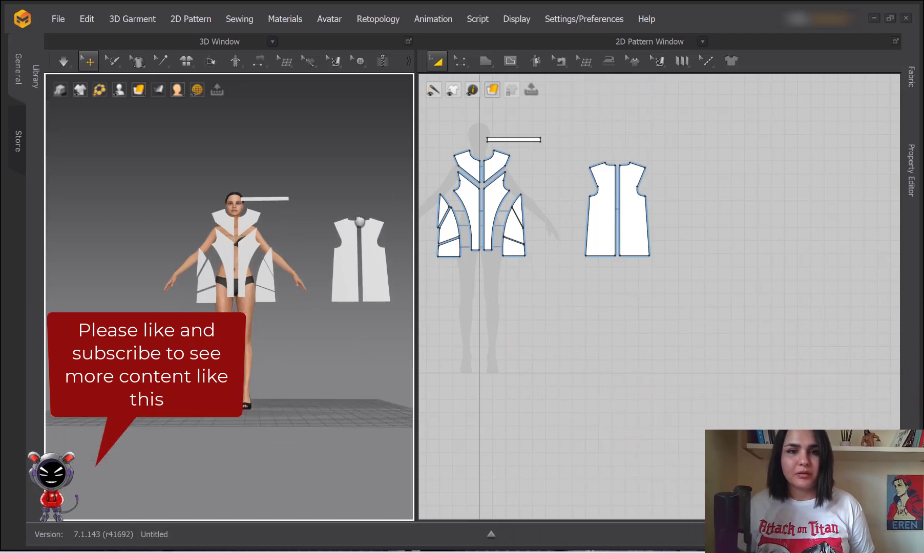
scroll(360, 222, "up", 3)
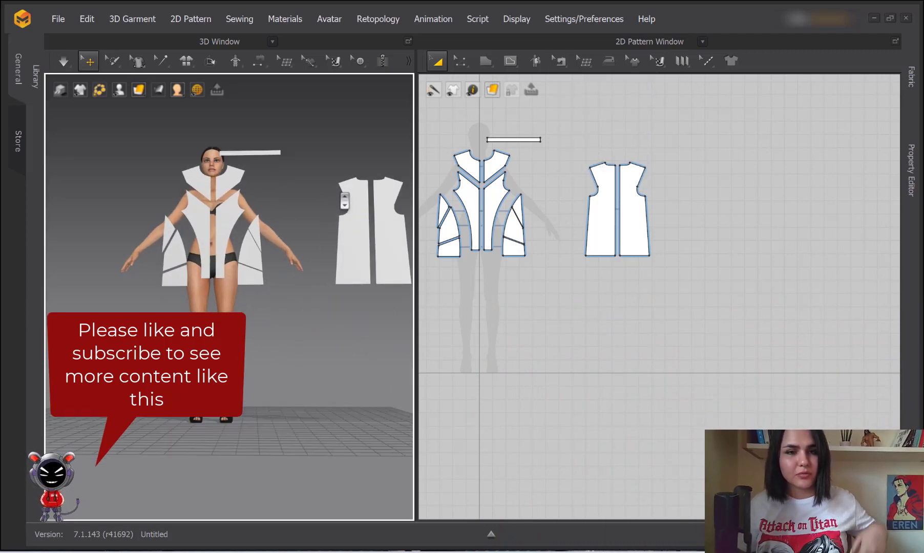
scroll(345, 201, "up", 1)
middle_click_drag(351, 182, 344, 218)
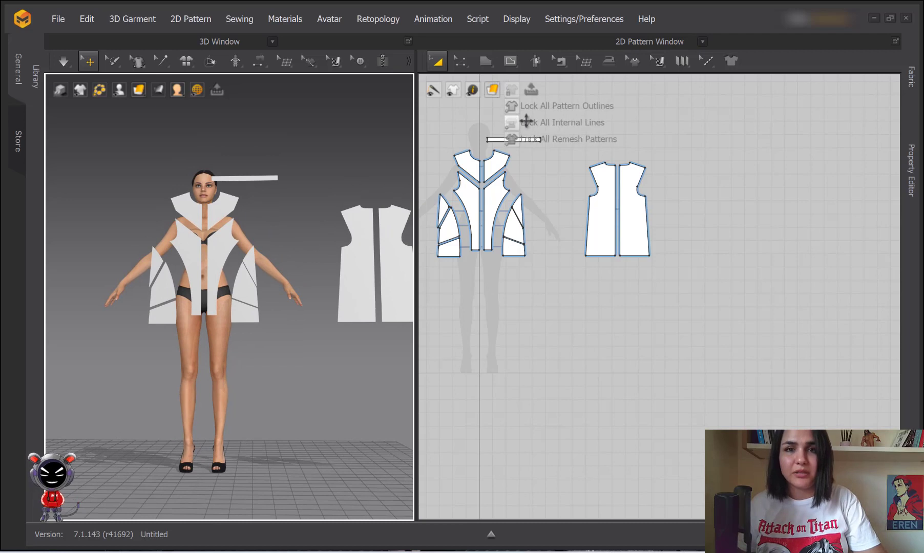
scroll(315, 238, "up", 1)
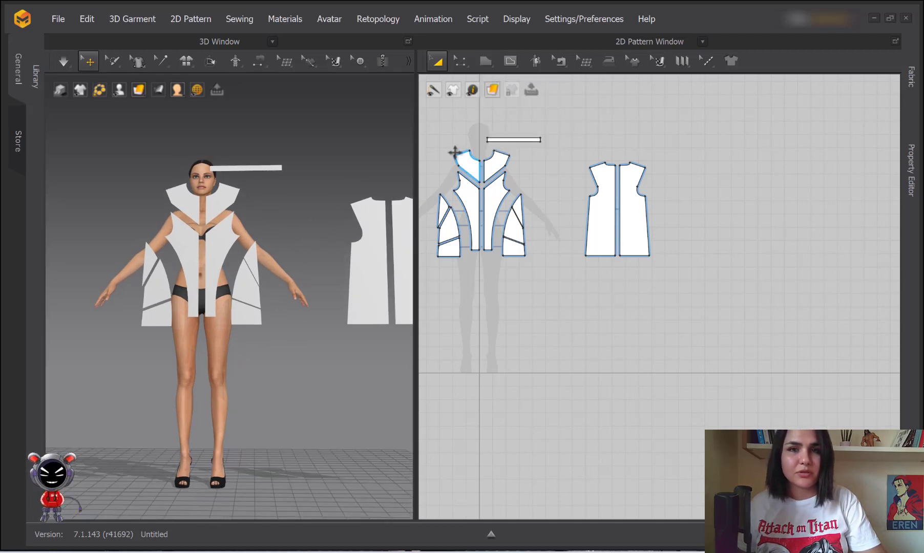
left_click(486, 63)
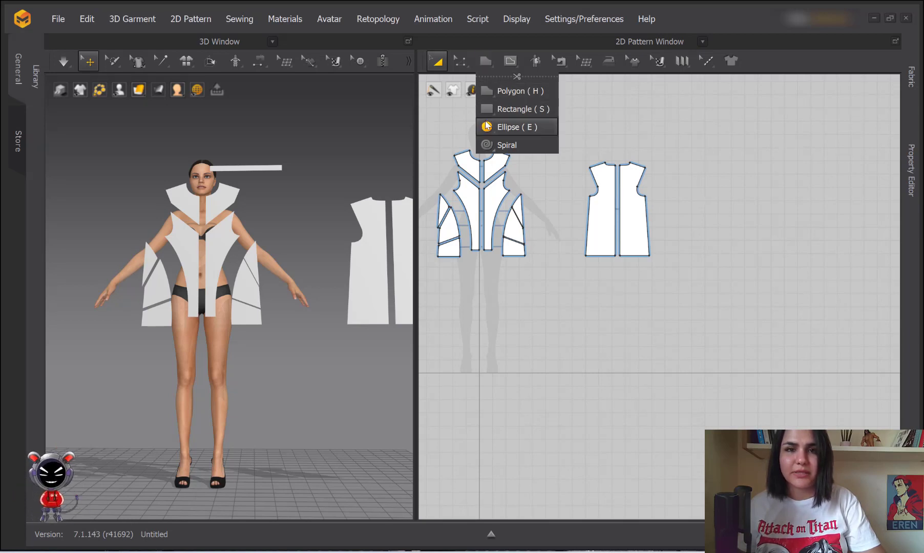
Dismiss the shape list, select the small lower front side piece and re-centre the 3D avatar view
left_click(487, 149)
left_click(514, 247)
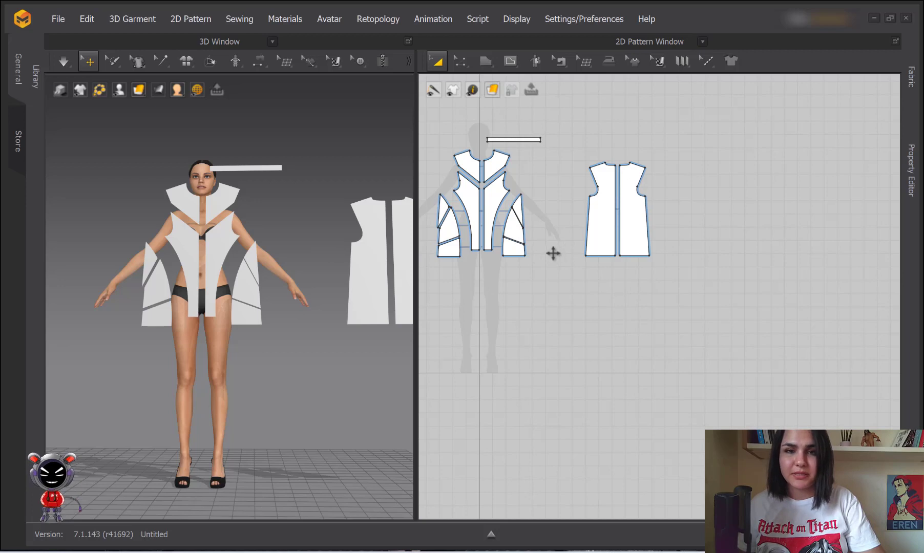
scroll(518, 219, "up", 4)
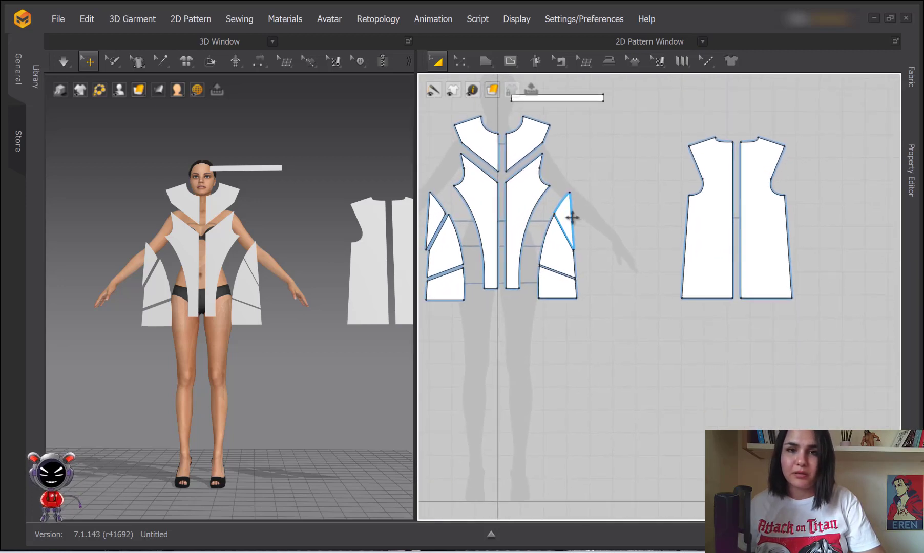
scroll(572, 218, "up", 4)
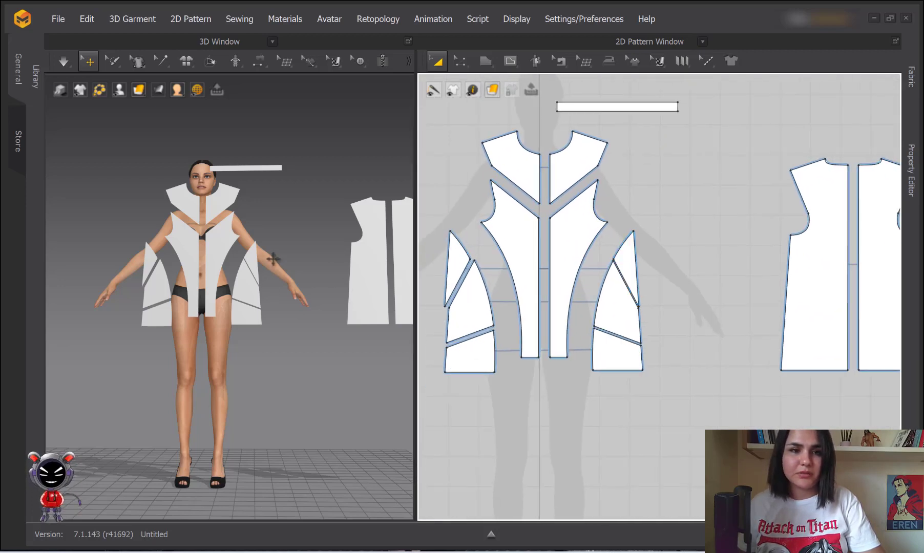
scroll(287, 260, "down", 1)
right_click_drag(293, 245, 289, 249)
scroll(290, 253, "up", 1)
middle_click_drag(291, 257, 267, 248)
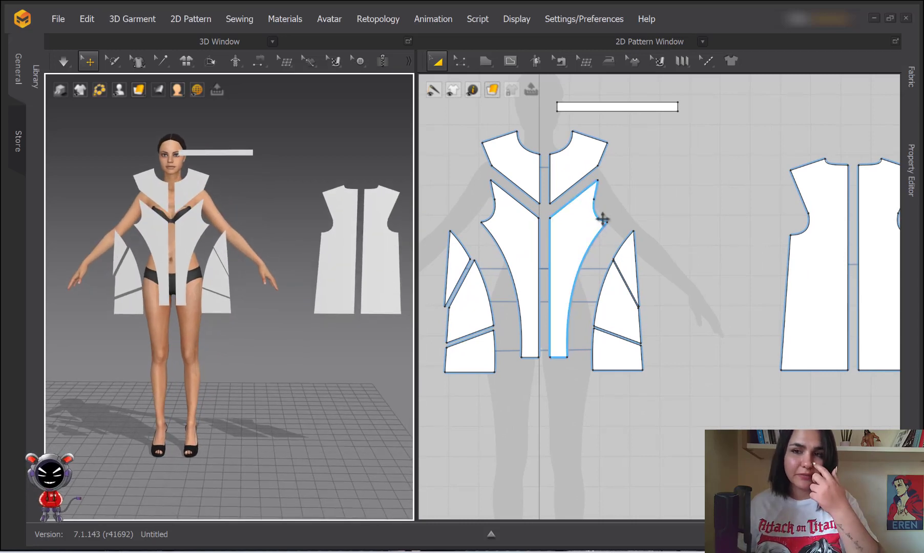
scroll(714, 194, "down", 2)
Drag both back dress pieces left beside the front panels, deselect them, and open the sewing tool list
left_click_drag(699, 124, 787, 278)
left_click_drag(787, 278, 708, 273)
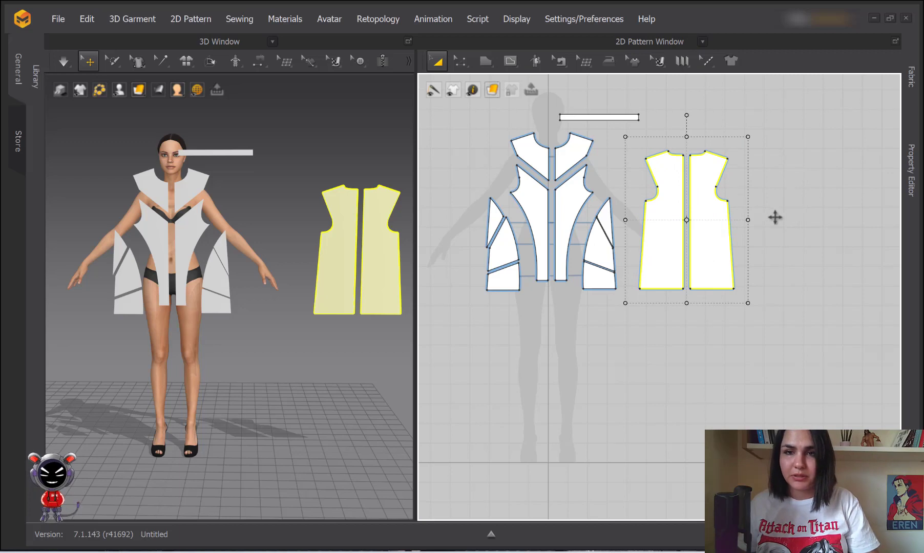
left_click(616, 312)
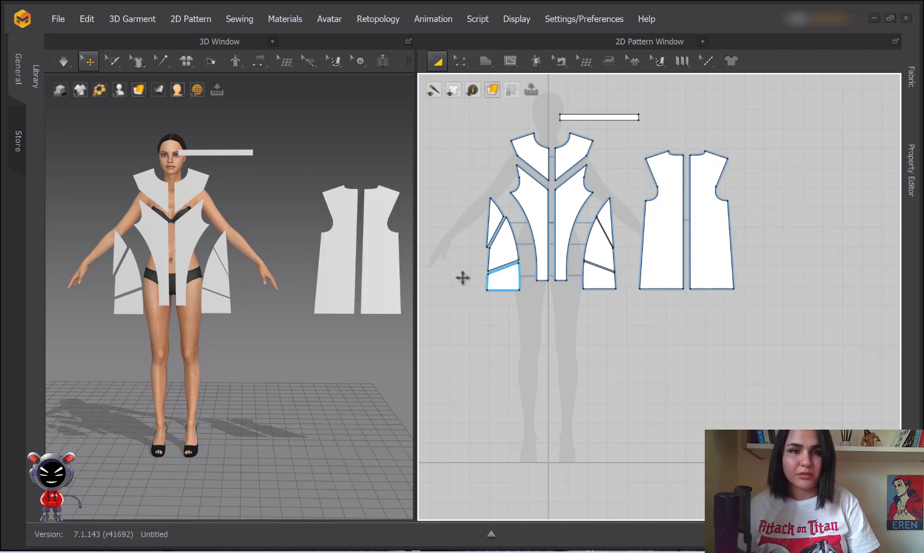
scroll(709, 234, "up", 1)
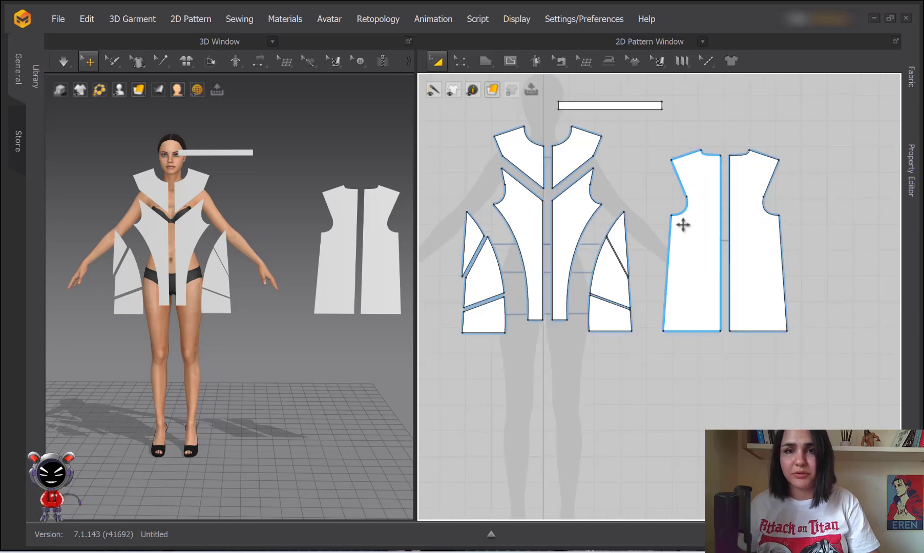
left_click(559, 63)
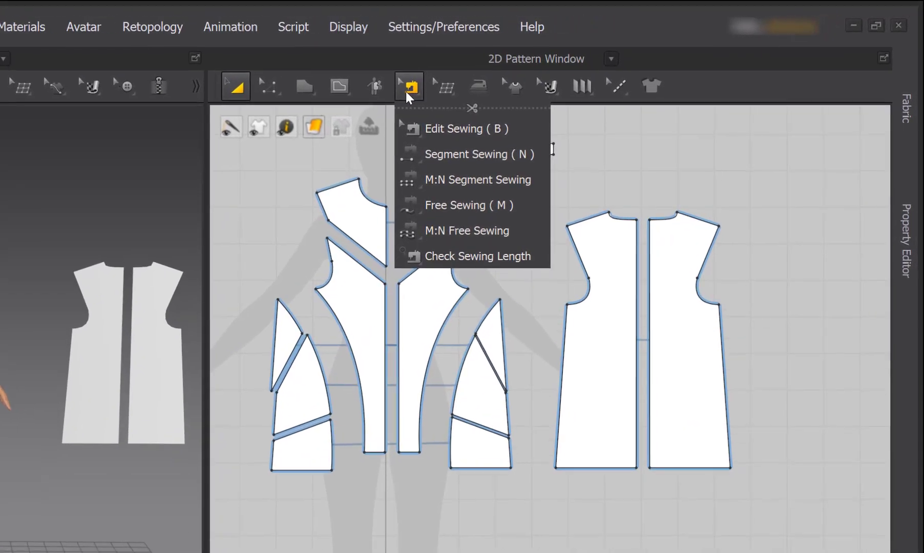
Choose Segment Sewing (N) from the sewing tool flyout
left_click(561, 60)
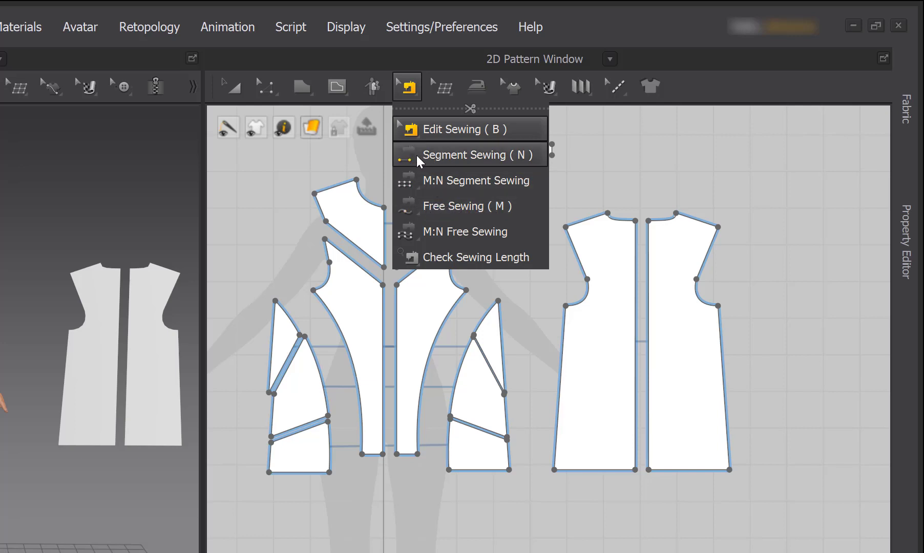
left_click(470, 159)
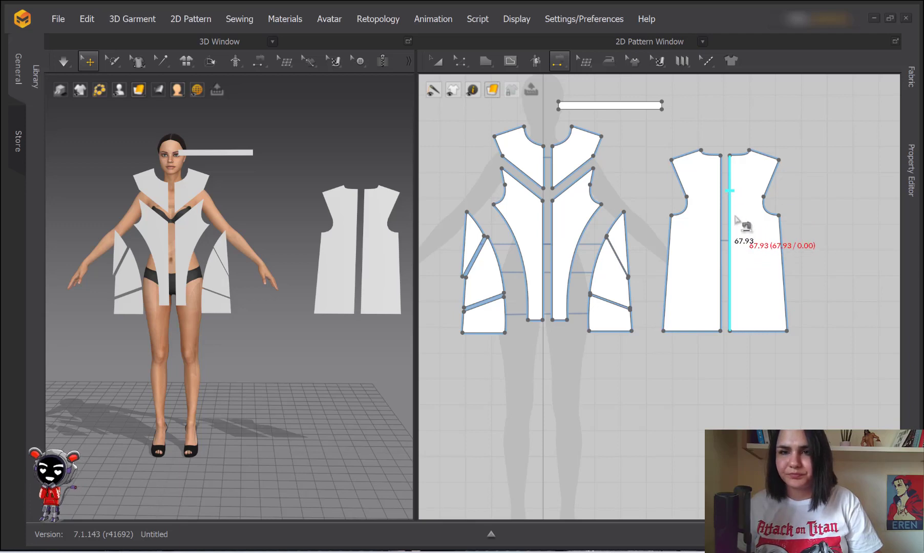
Sew the right back piece's centre edge to the left back piece's centre edge, each 67.93 long
scroll(738, 215, "up", 3)
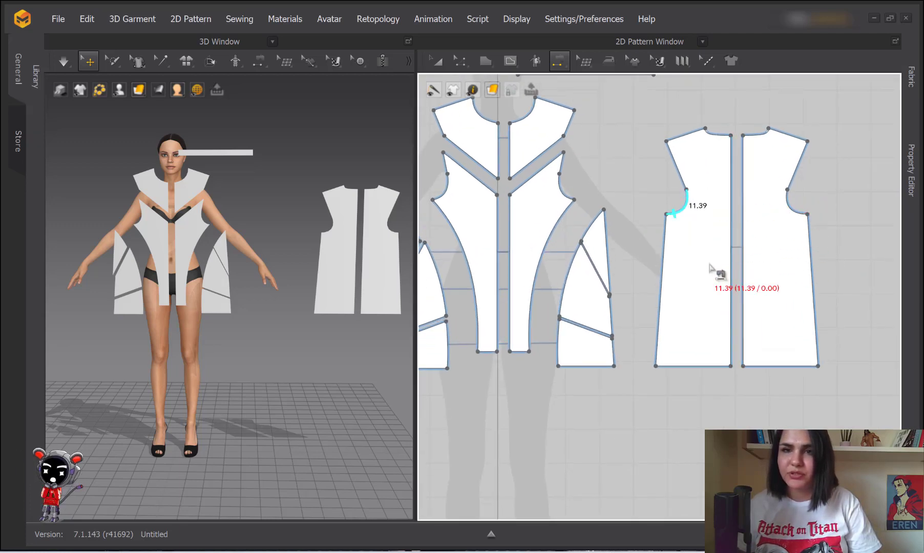
left_click(559, 61)
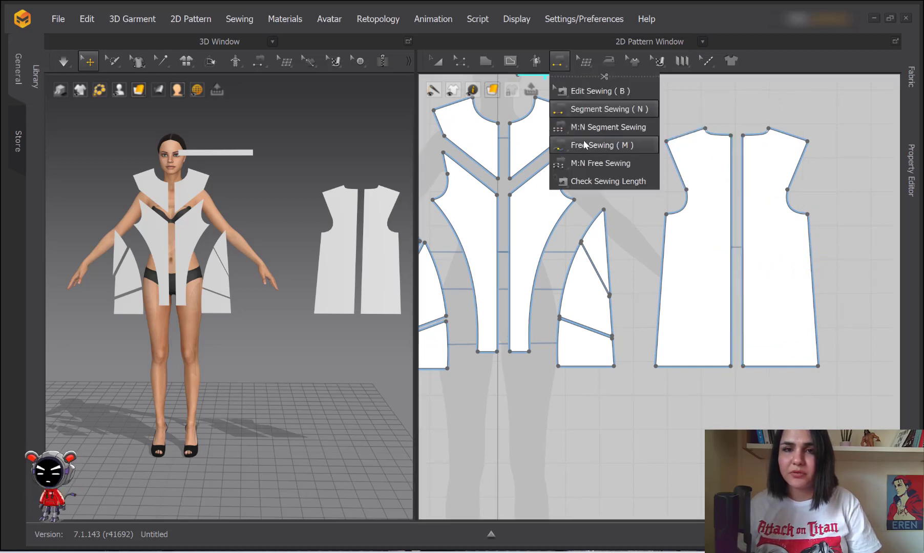
left_click(574, 108)
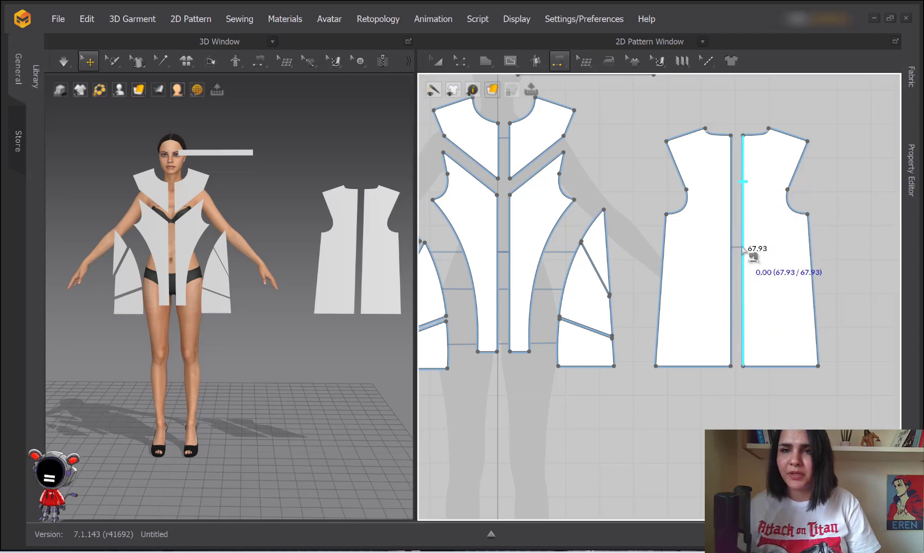
left_click(743, 183)
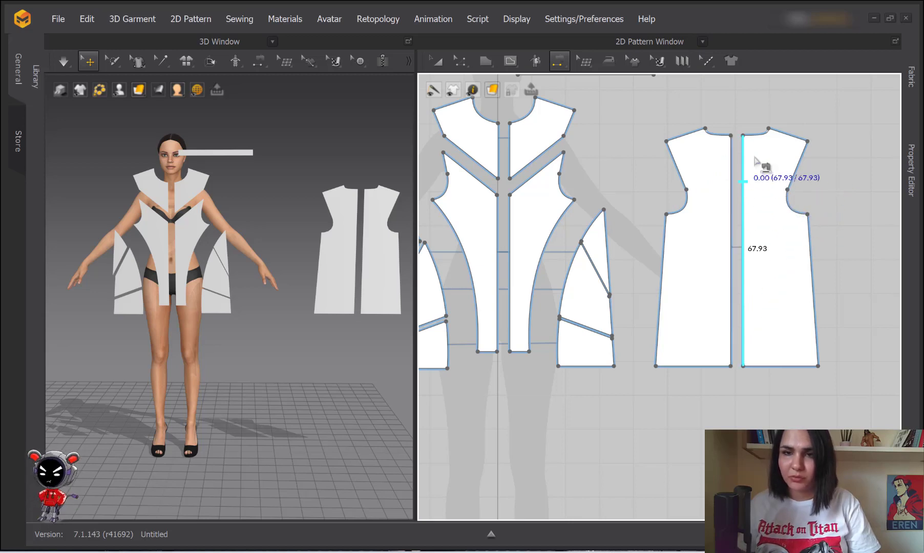
left_click(731, 181)
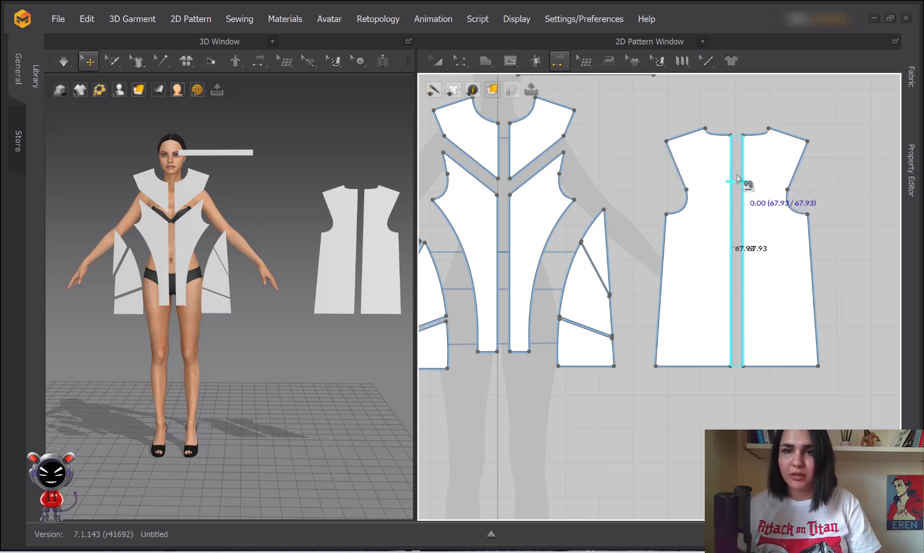
scroll(734, 179, "up", 1)
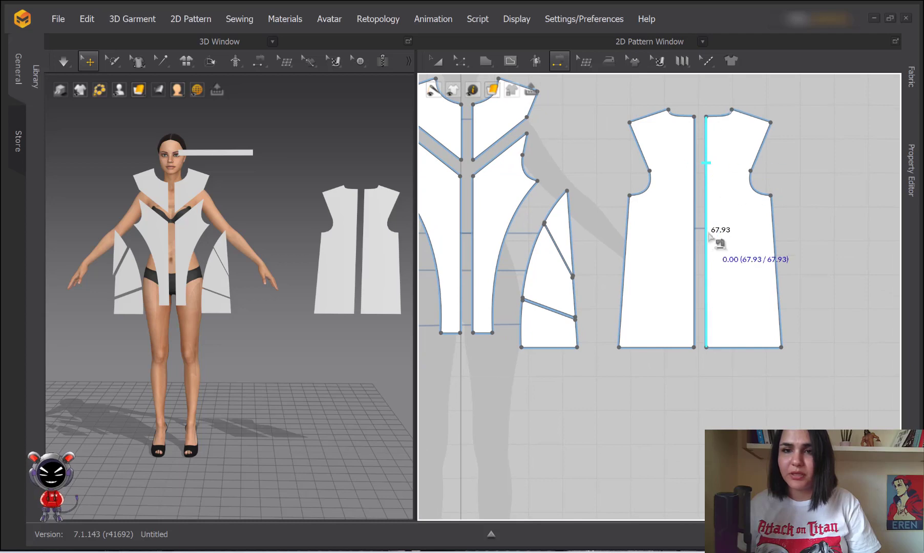
scroll(648, 149, "up", 3)
middle_click_drag(646, 152, 621, 142)
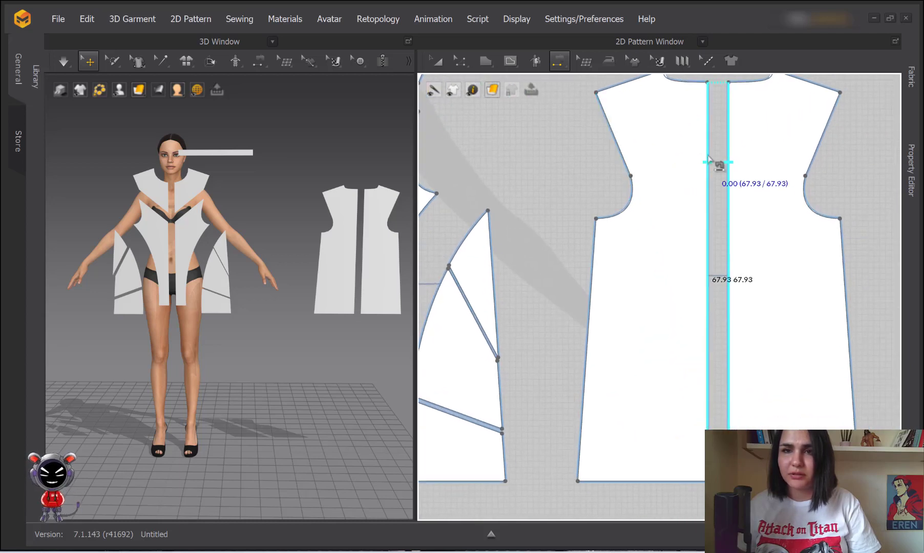
middle_click_drag(713, 166, 681, 148)
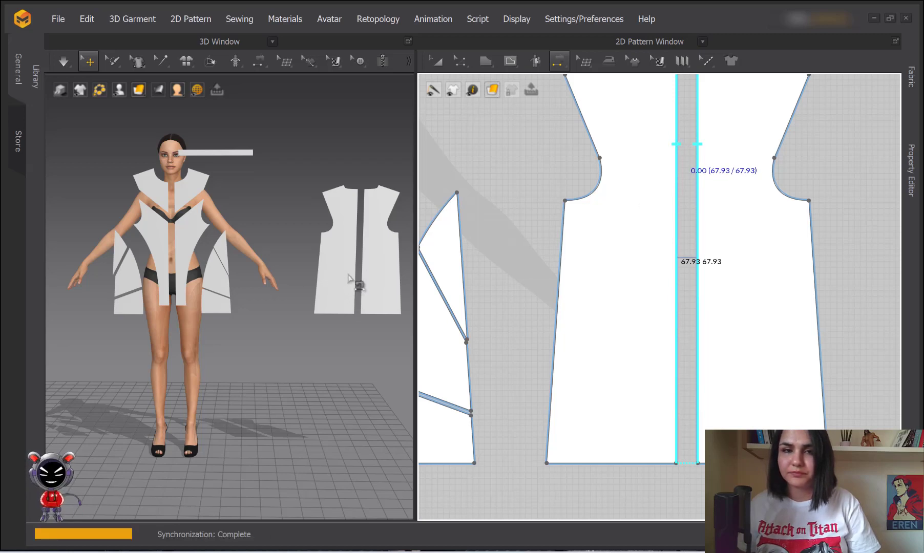
scroll(319, 248, "up", 8)
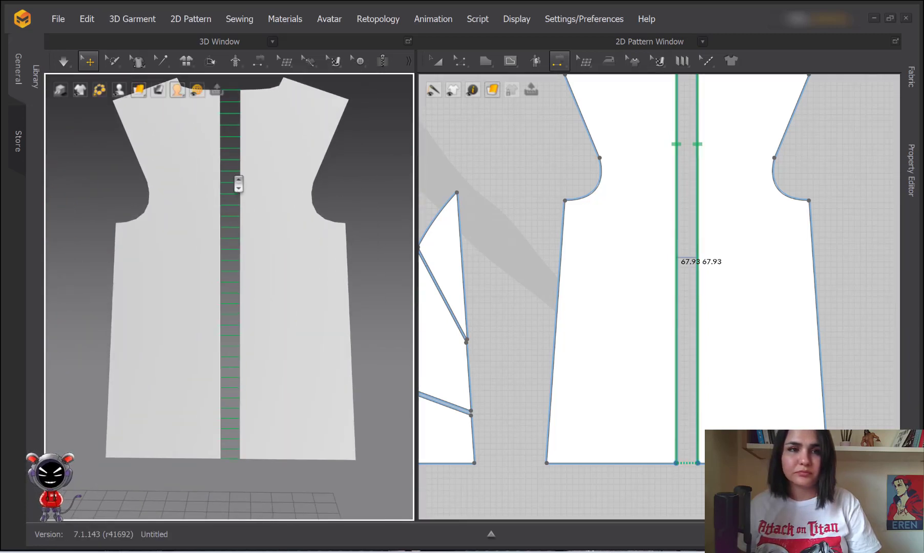
Zoom the 3D view onto the back piece and reopen the sewing tool flyout
scroll(247, 220, "up", 2)
scroll(250, 184, "up", 4)
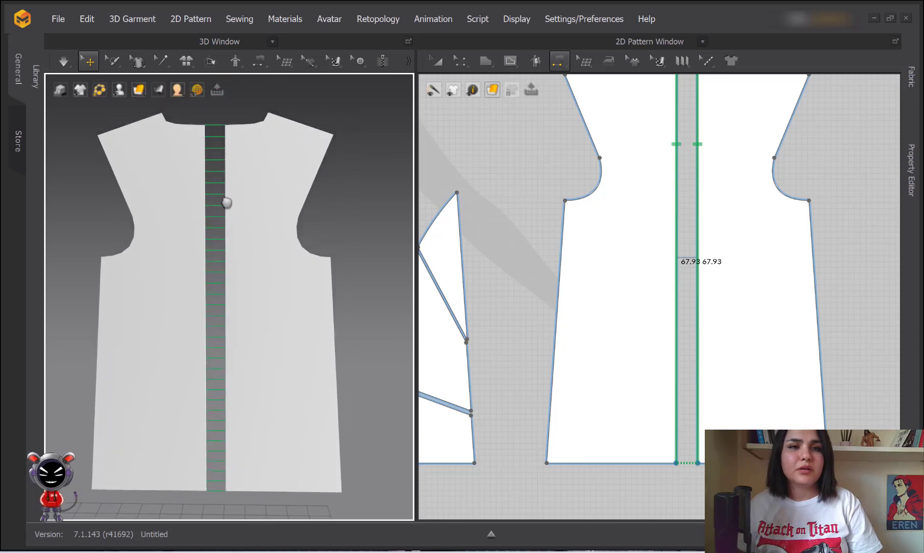
scroll(260, 199, "down", 2)
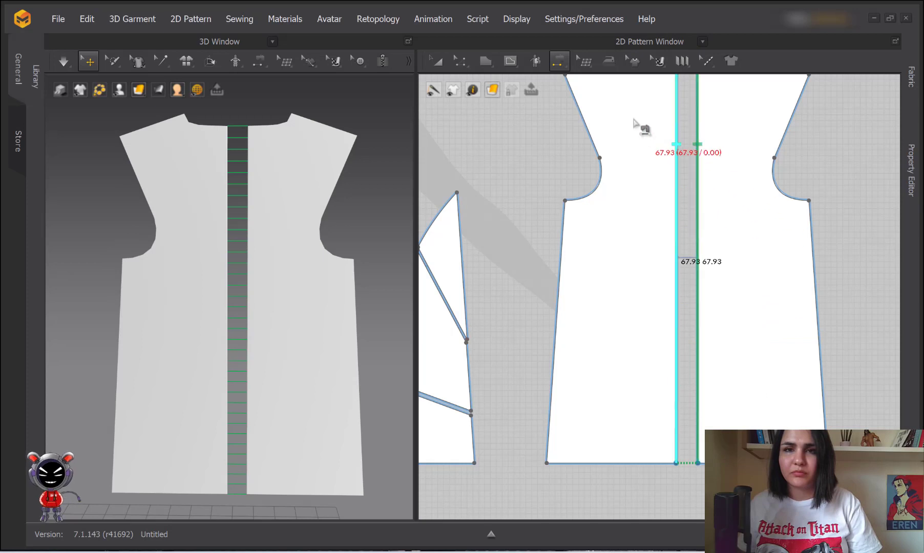
left_click(559, 61)
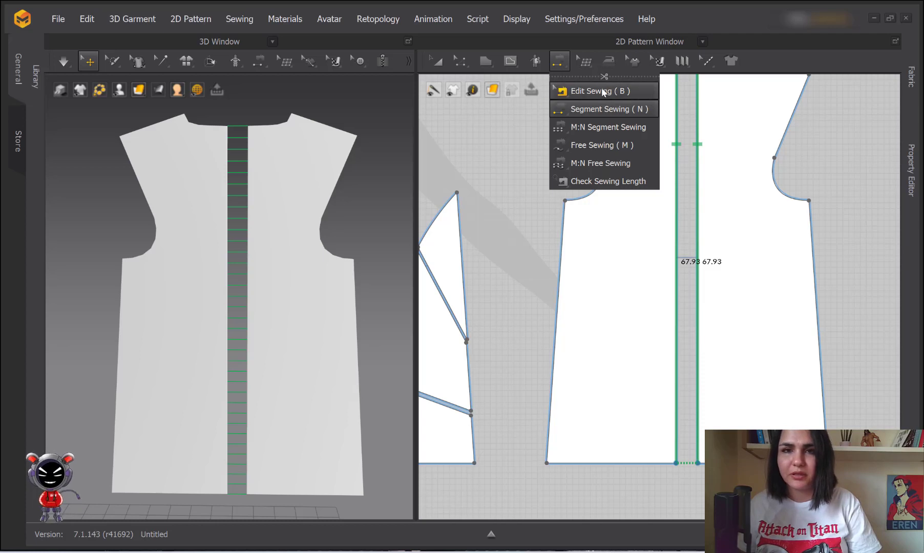
Switch to Edit Sewing (B) and frame both back pieces with their 67.93 centre-back seam
left_click(573, 90)
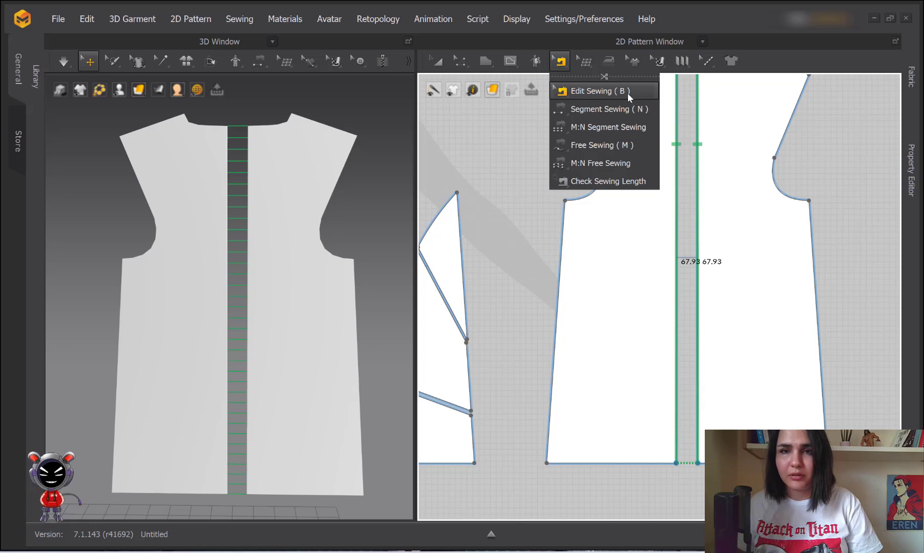
left_click(612, 91)
scroll(701, 148, "down", 2)
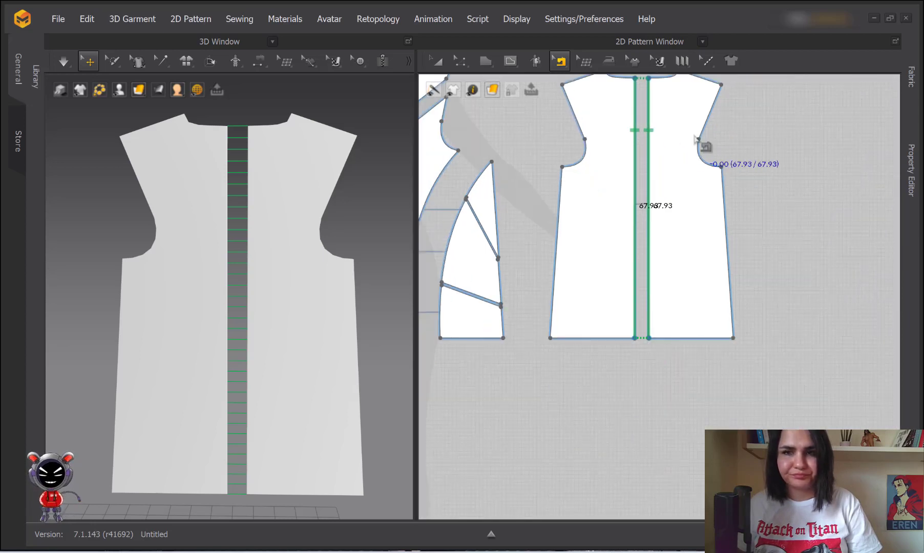
middle_click_drag(651, 133, 640, 159)
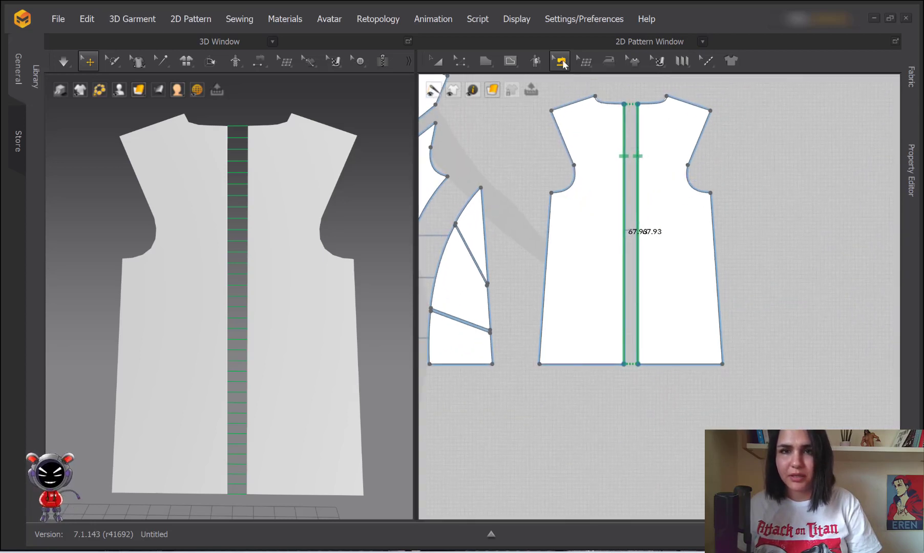
left_click(562, 62)
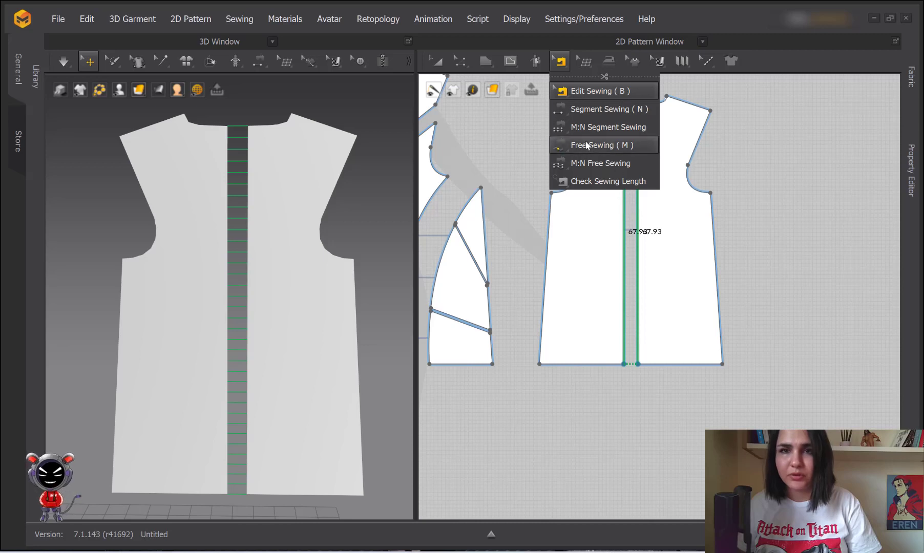
Delete the centre-back seam between the two back pieces using Delete Sewing
left_click(637, 204)
right_click(638, 206)
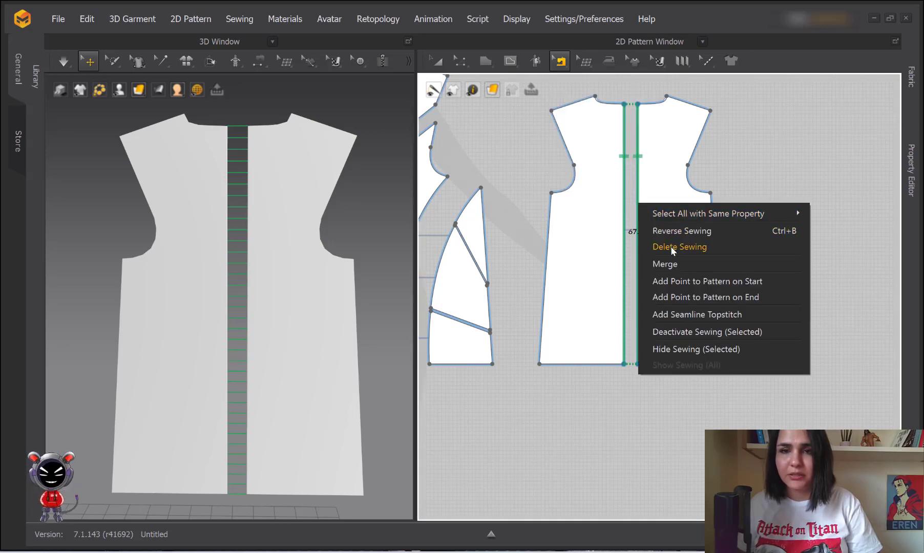
mouse_move(700, 214)
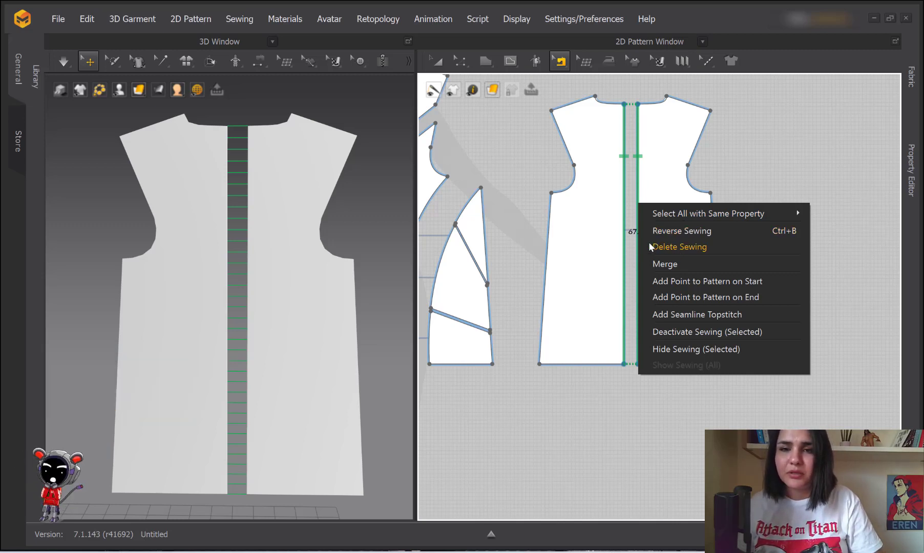
left_click(670, 247)
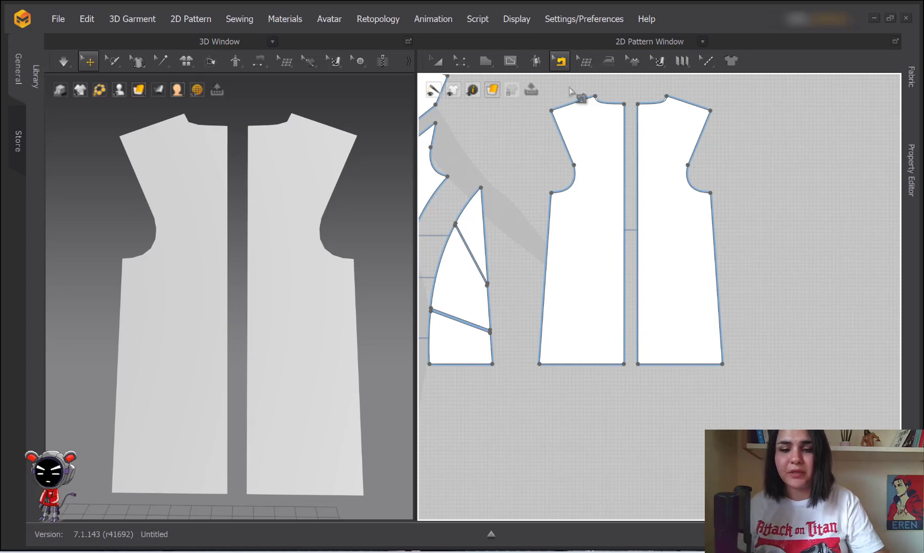
left_click(561, 61)
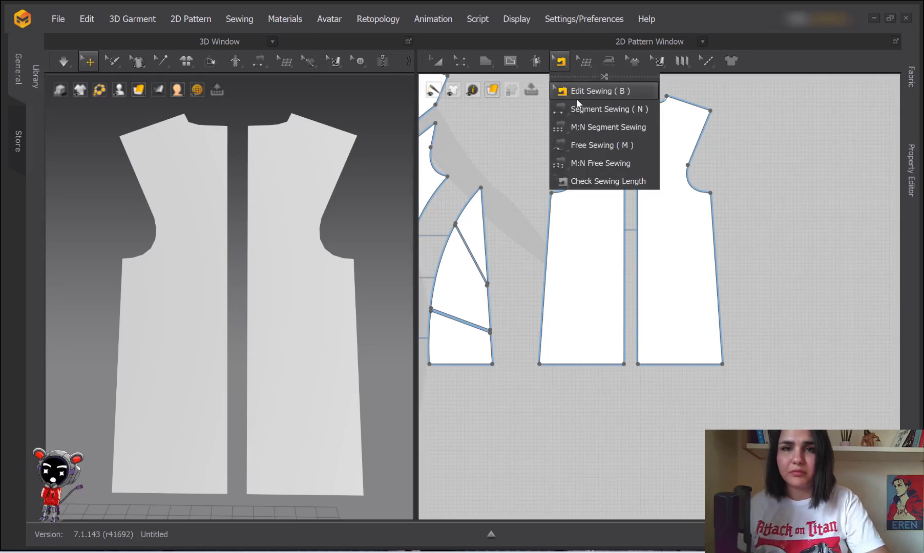
Re-sew the left and right back pieces' centre edges with a new segment seam
left_click(640, 110)
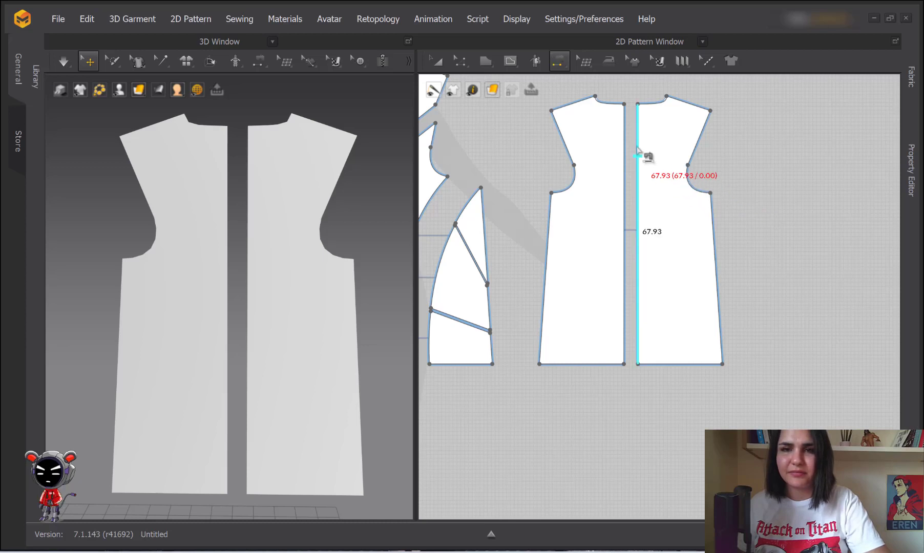
left_click(636, 253)
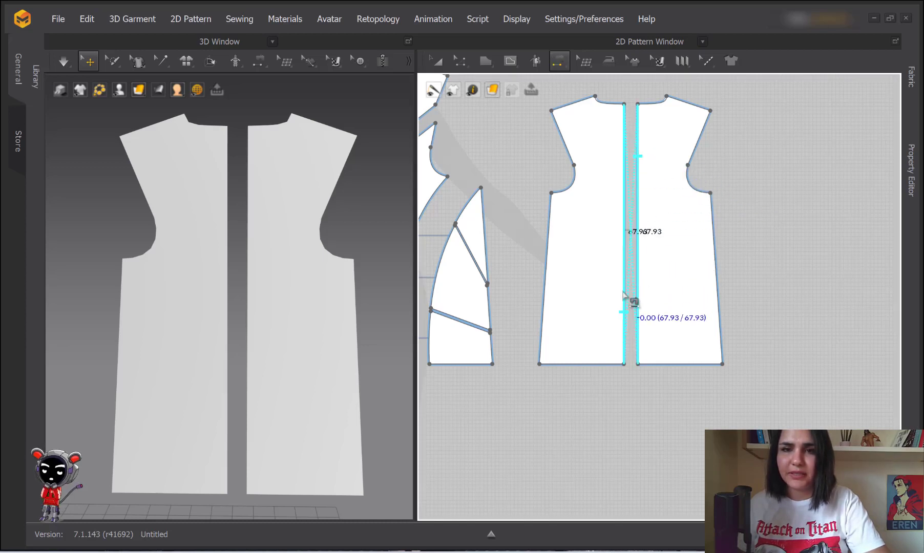
left_click(626, 312)
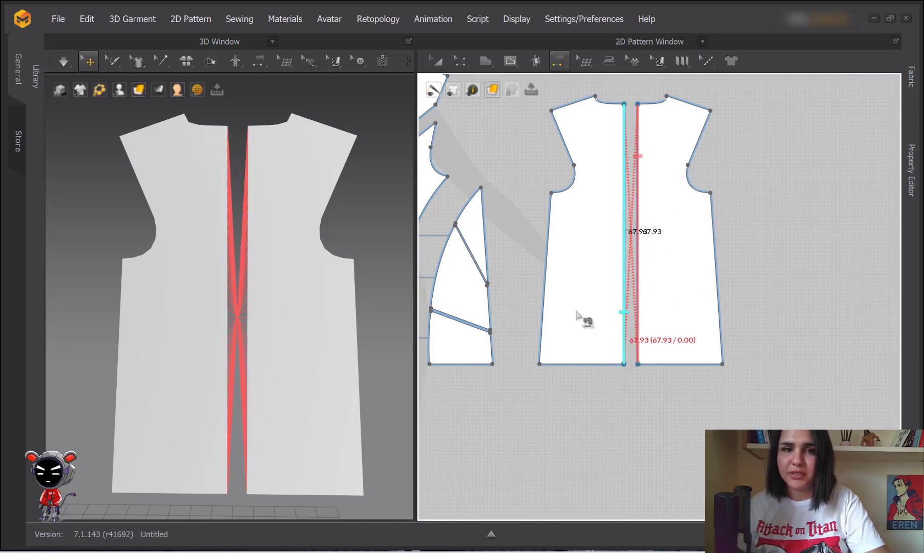
scroll(248, 336, "up", 5)
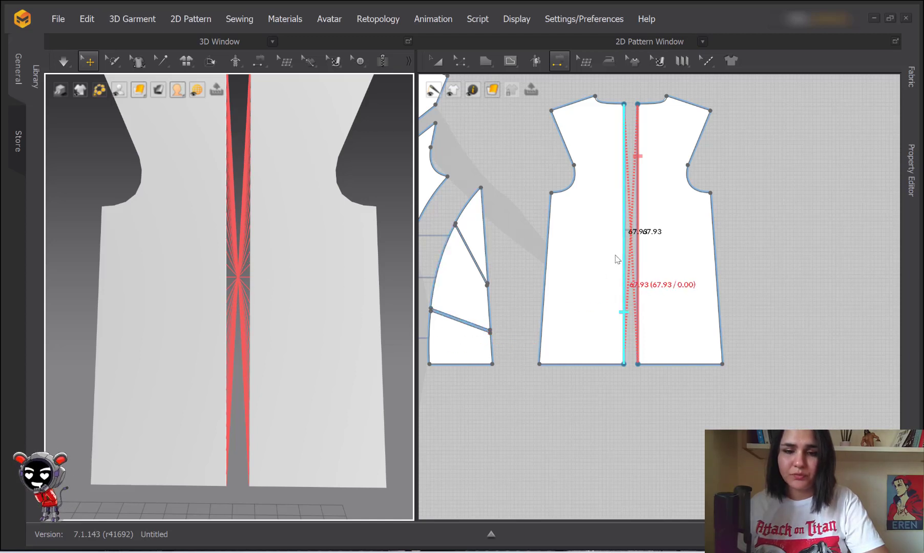
Switch to Edit Sewing (B) and bring up the centre seam's right-click options
key("b")
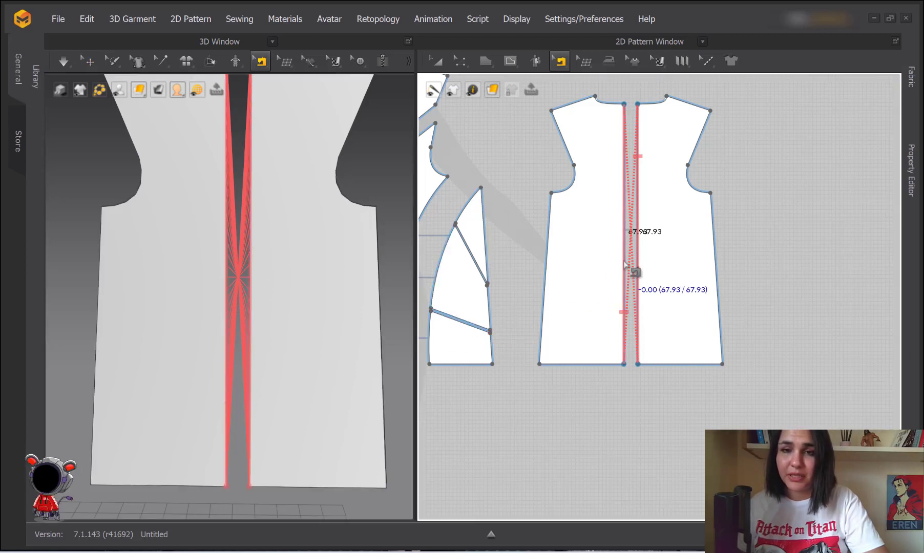
right_click(625, 264)
right_click(624, 247)
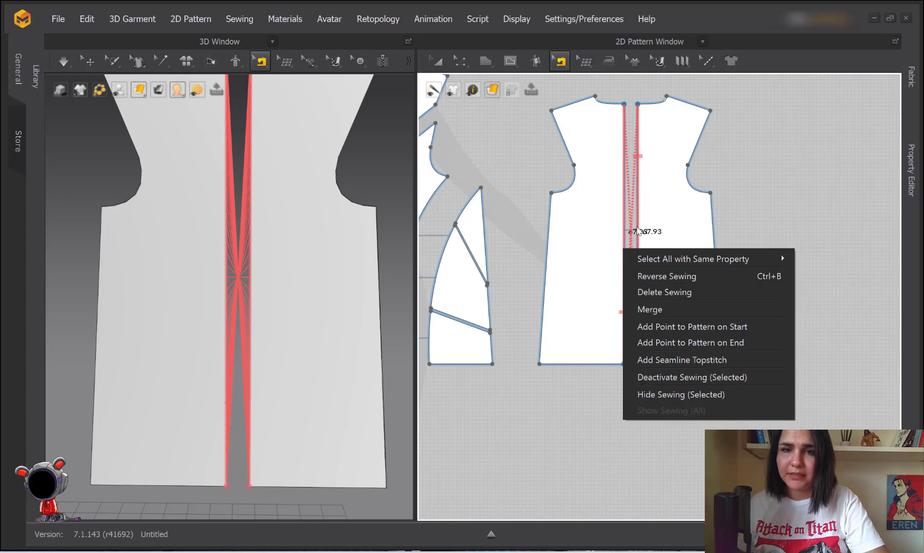
right_click(634, 225)
left_click(706, 228)
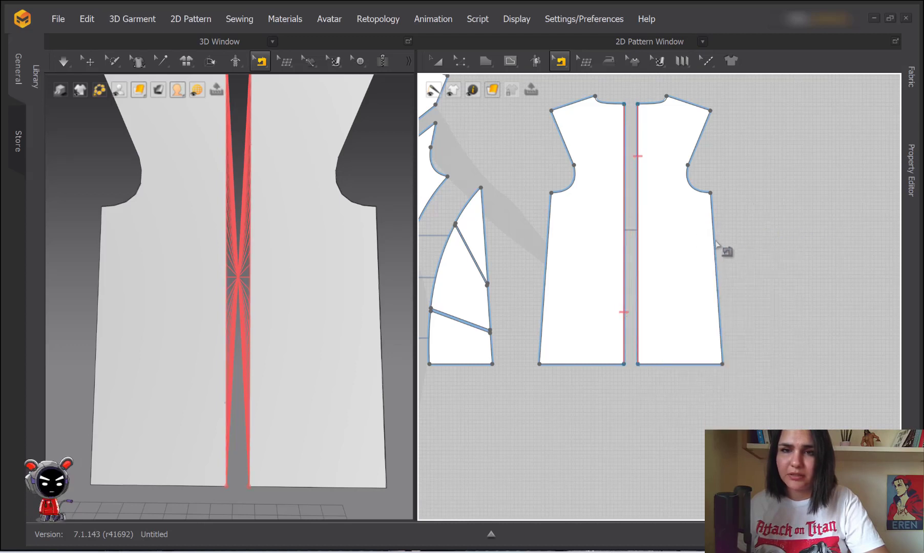
right_click(626, 252)
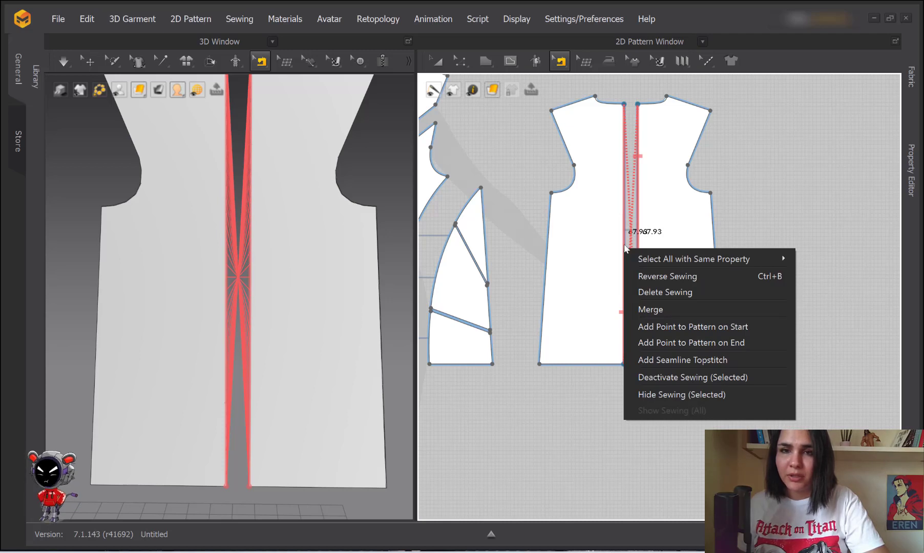
Reverse the centre-back seam so its lines run straight, then select Free Sewing (M)
left_click(660, 275)
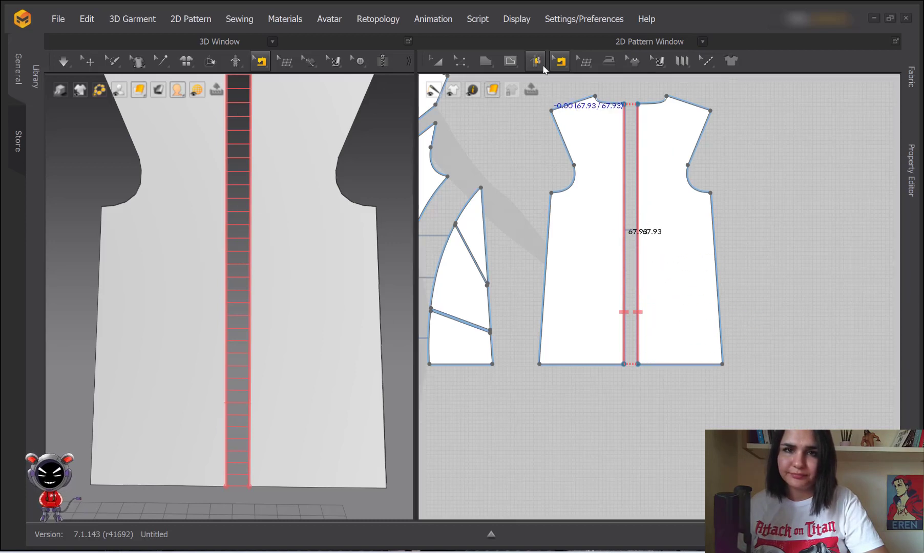
left_click(560, 62)
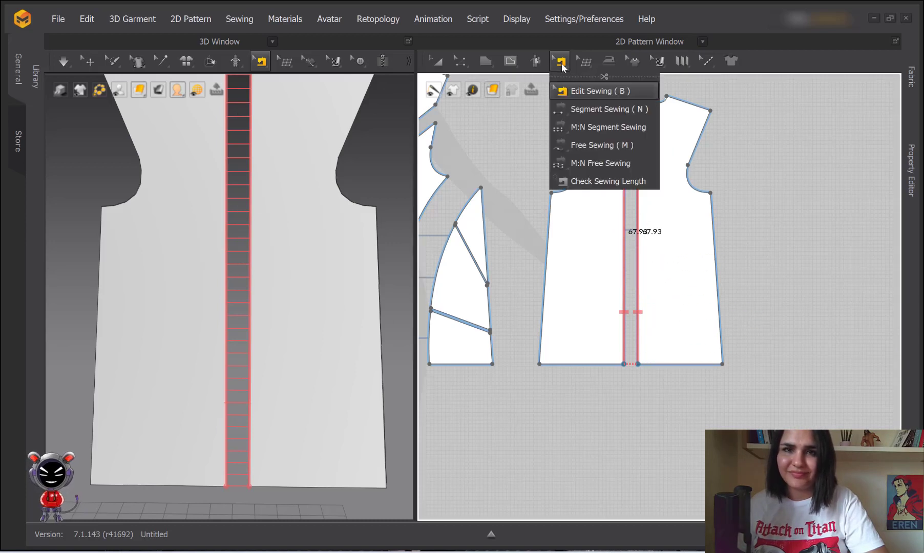
left_click(574, 146)
scroll(598, 241, "down", 3)
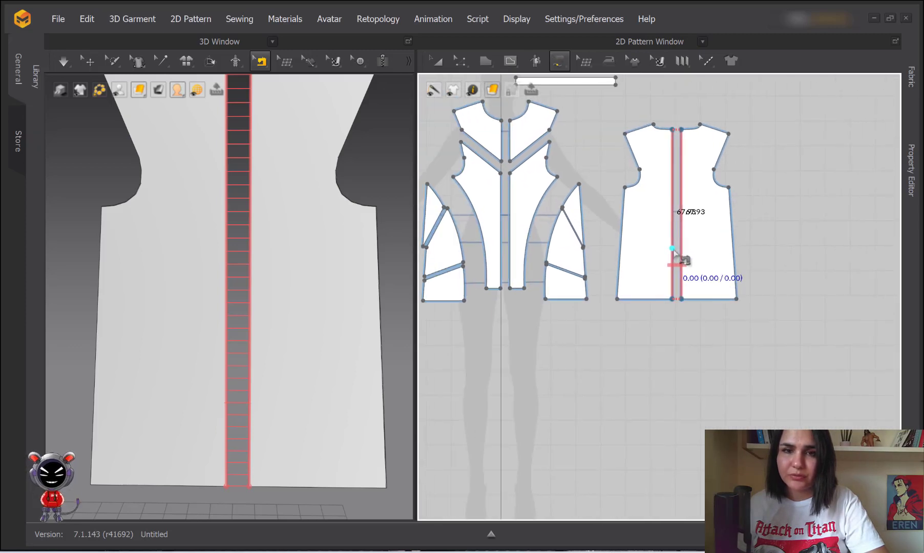
scroll(247, 268, "down", 4)
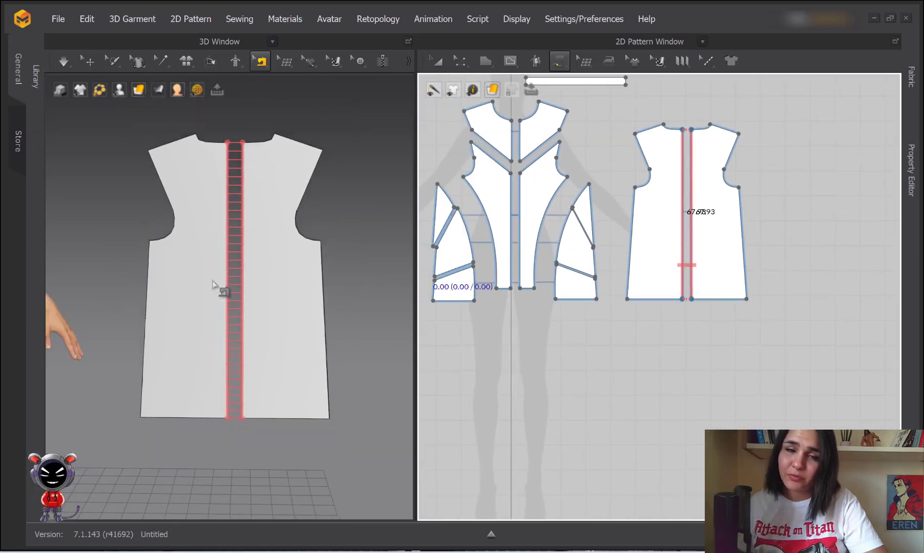
scroll(213, 281, "down", 1)
middle_click_drag(212, 281, 441, 246)
middle_click_drag(159, 238, 285, 277)
scroll(286, 276, "down", 2)
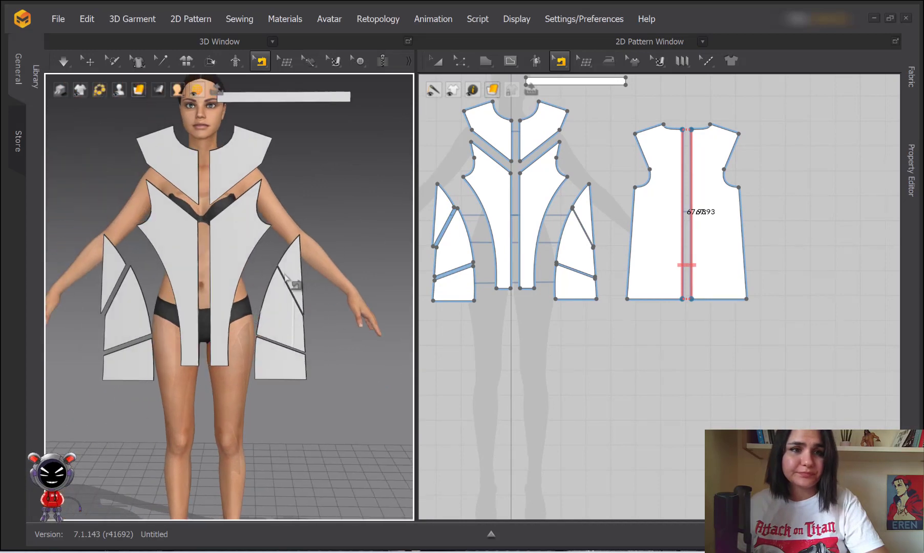
scroll(245, 268, "up", 5)
middle_click_drag(181, 284, 191, 253)
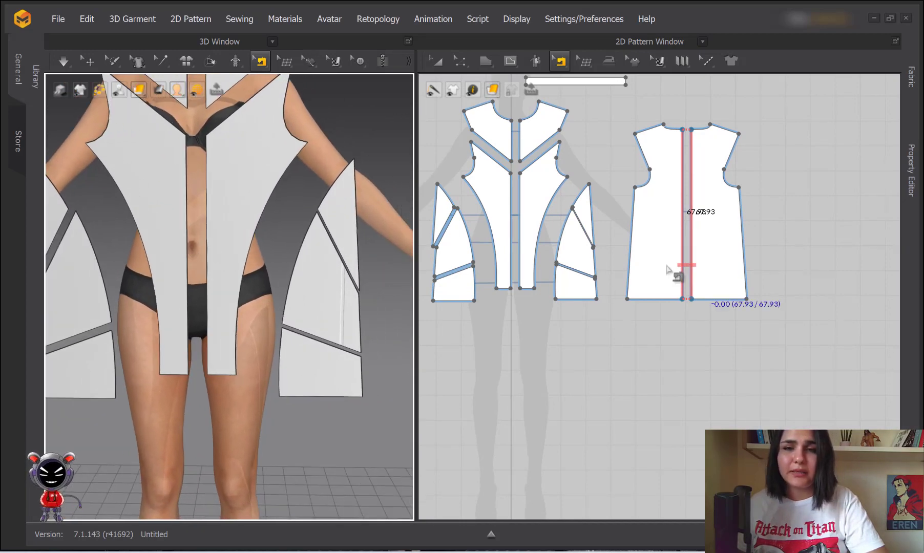
scroll(567, 258, "up", 2)
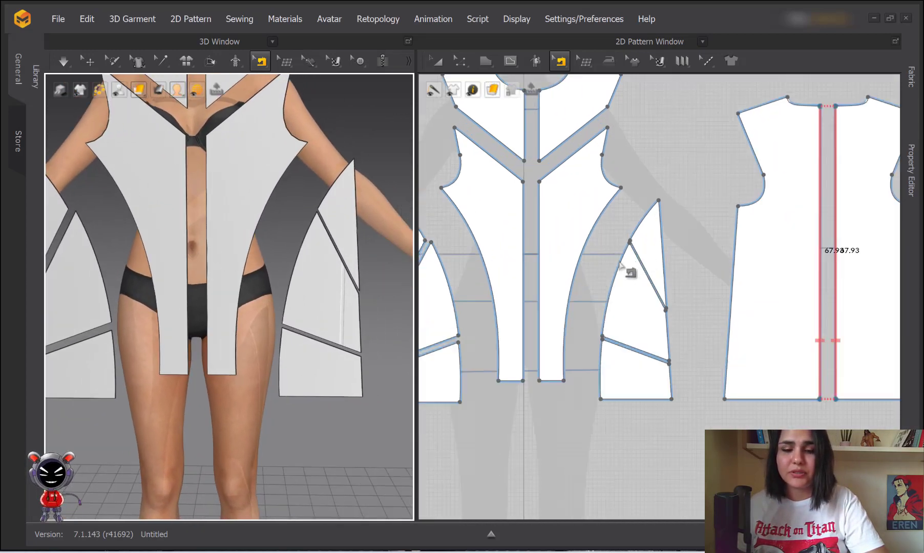
Mark the first free-seam edge along the front panel's curved edge, bottom to top
key("m")
left_click(566, 65)
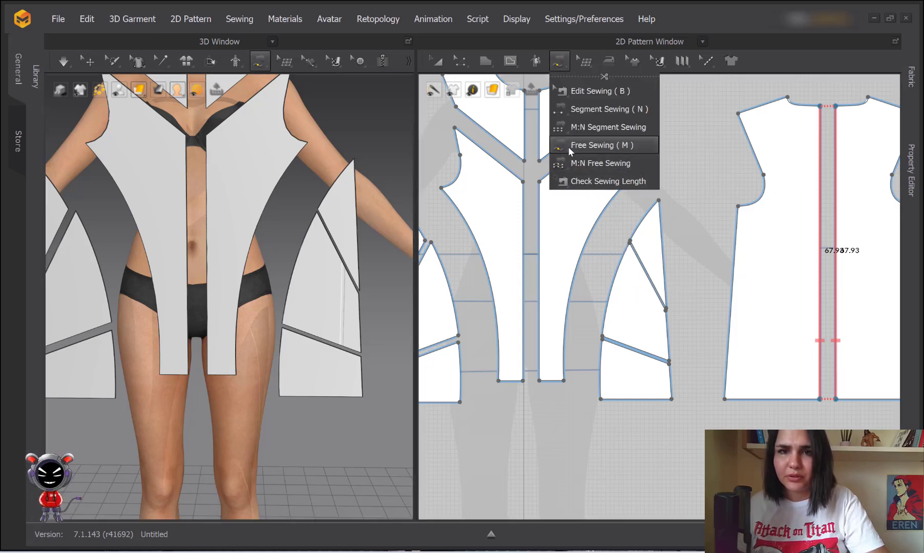
left_click(601, 336)
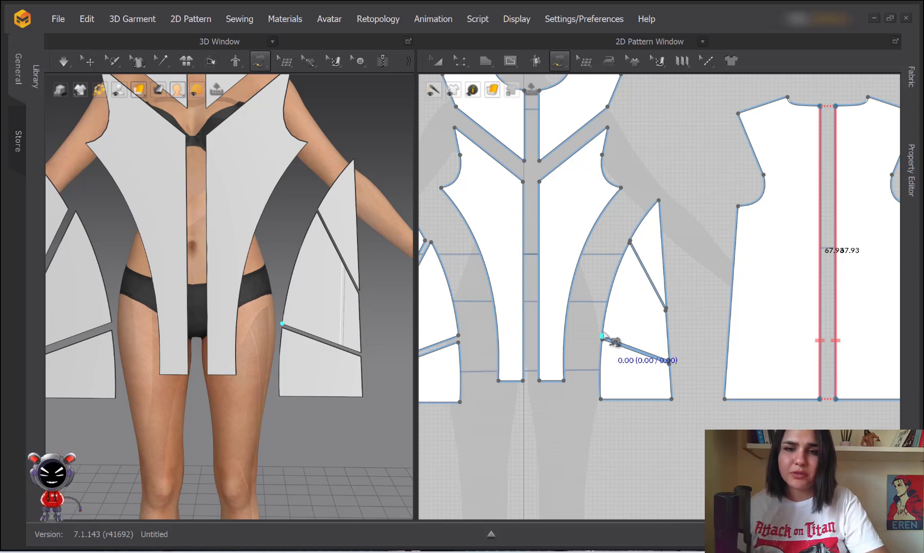
left_click(627, 245)
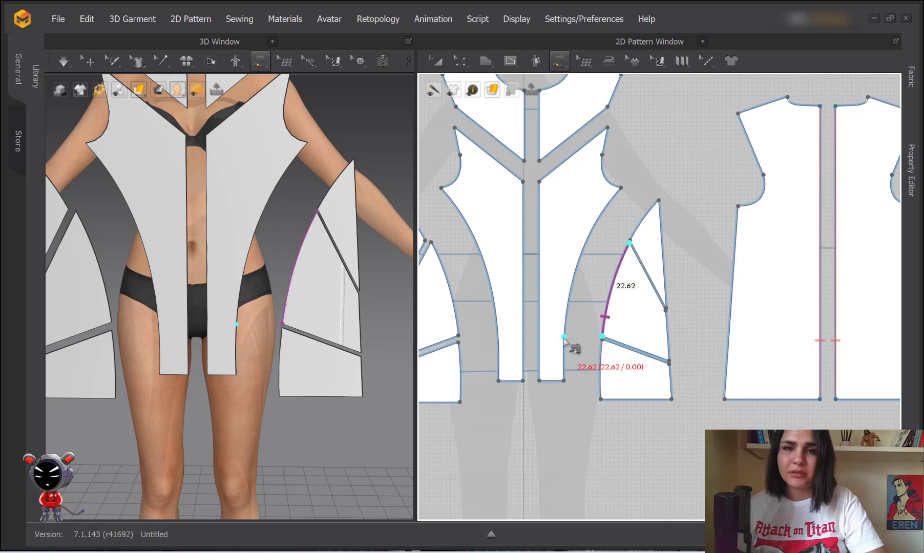
Mark the matching side piece edge, completing the 22.62 seam mirrored on both sides
left_click(565, 321)
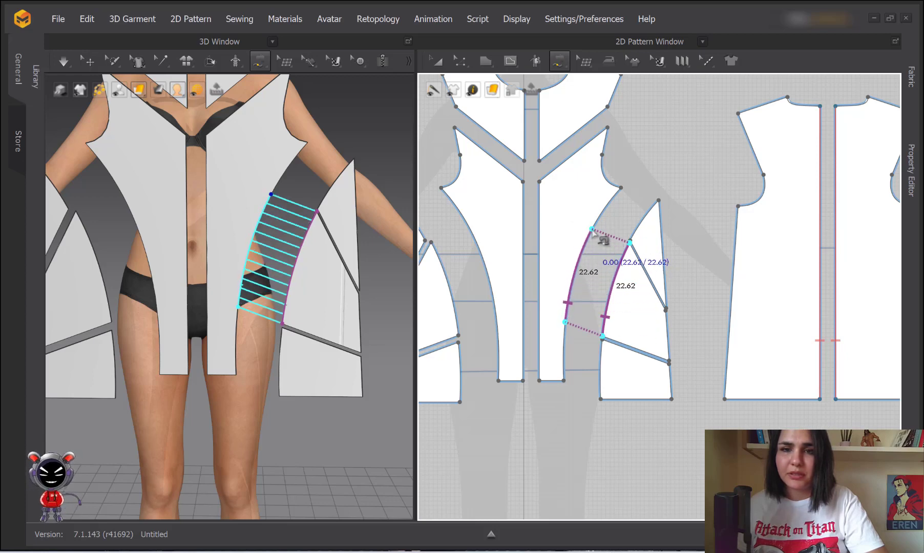
scroll(621, 277, "up", 5)
middle_click_drag(674, 340, 554, 217)
scroll(613, 308, "down", 1)
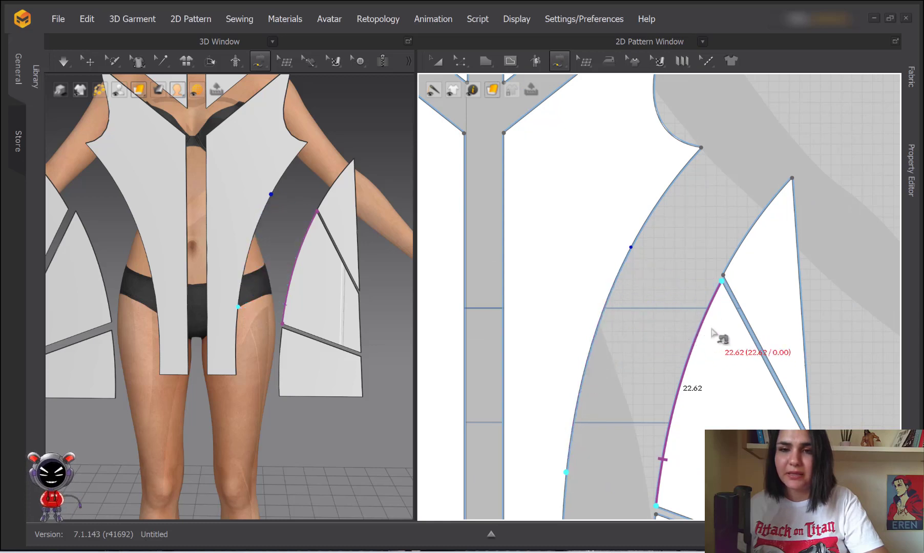
left_click(630, 250)
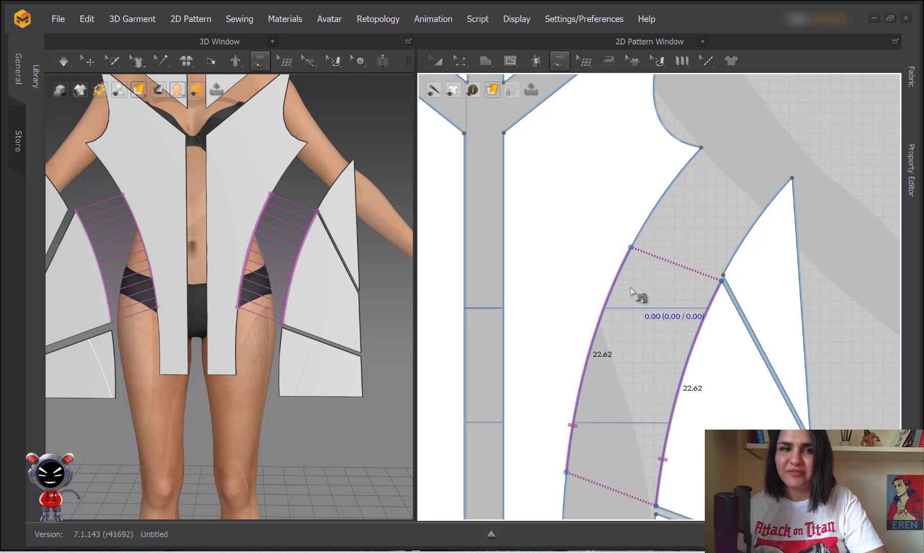
scroll(627, 261, "down", 3)
scroll(328, 274, "up", 4)
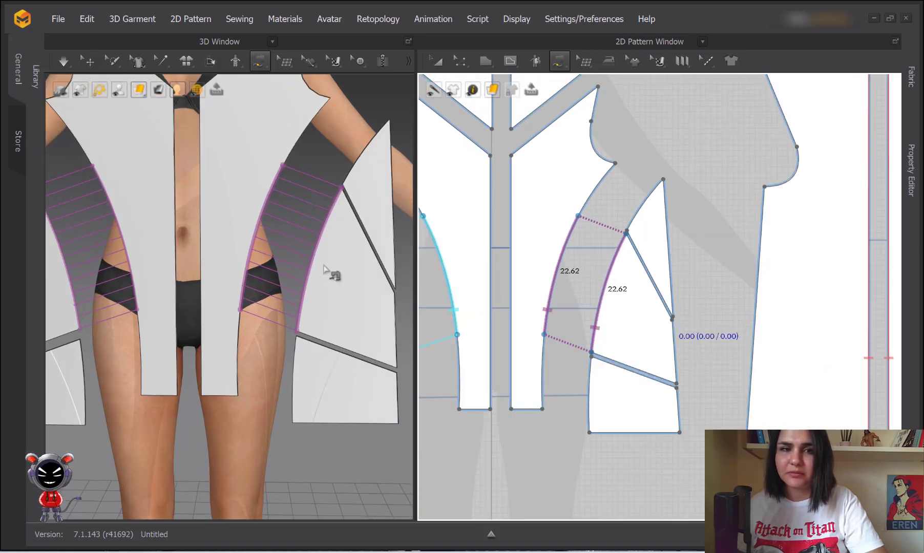
scroll(612, 292, "down", 3)
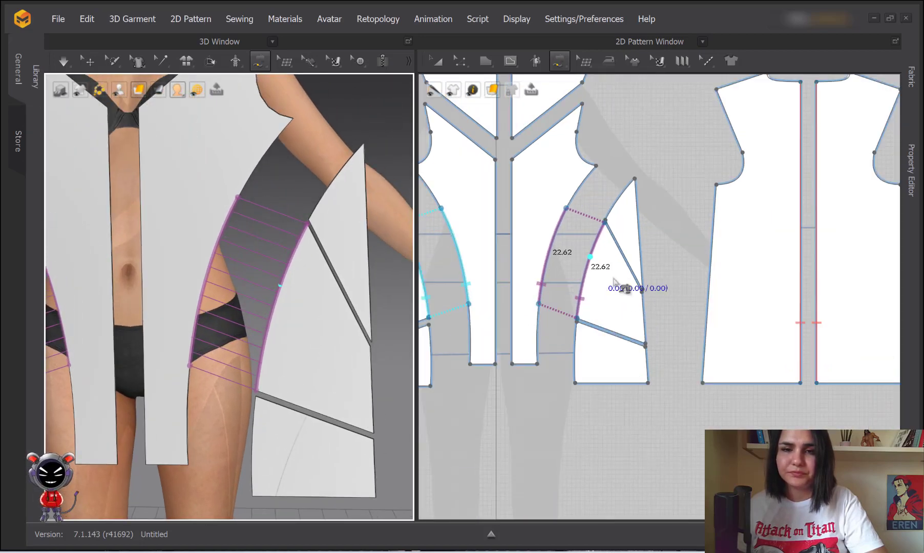
right_click(579, 260)
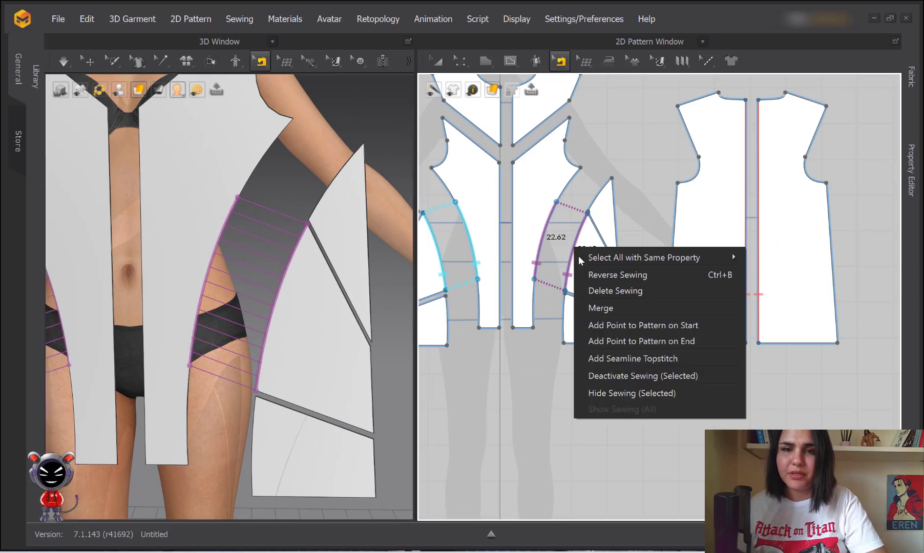
Delete the trial free-sewn side seam from the dress
left_click(610, 291)
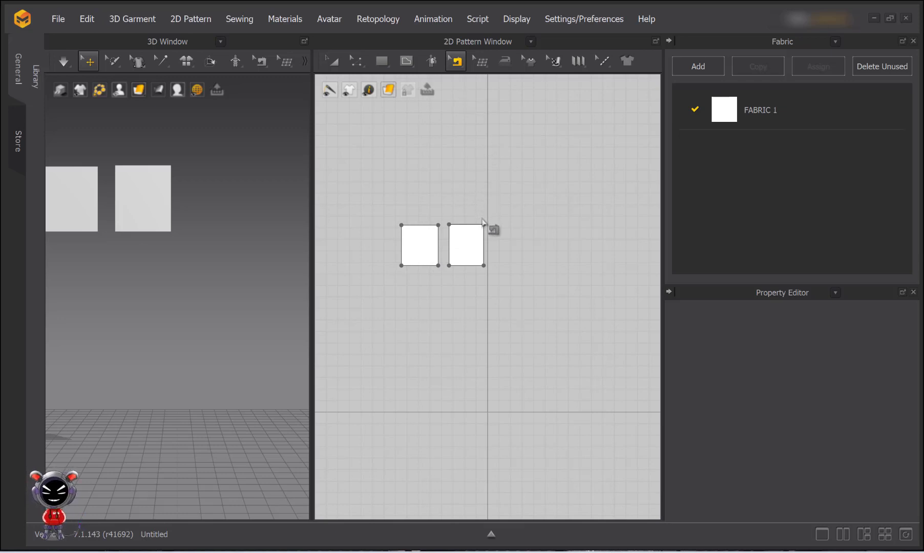
Sew the two test squares together point-to-point, starting at the right square's top-right corner
left_click(454, 63)
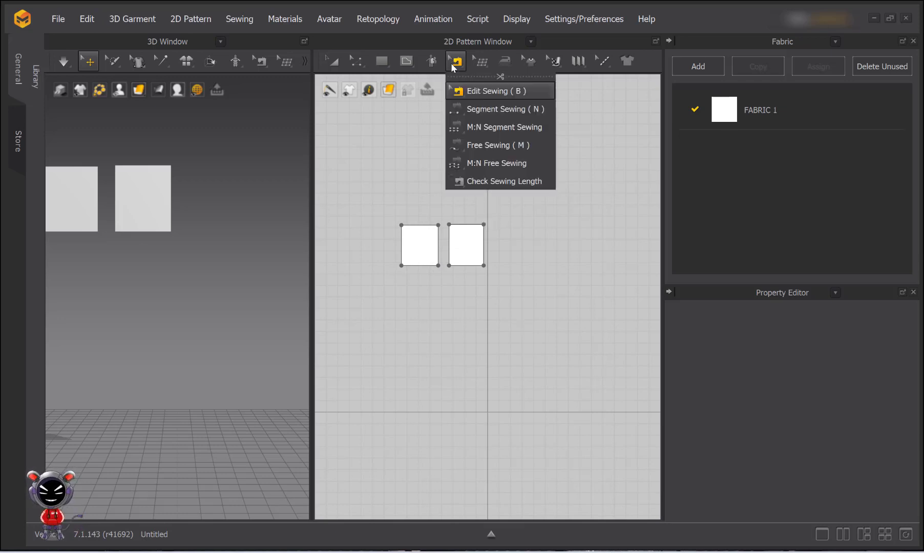
left_click(466, 148)
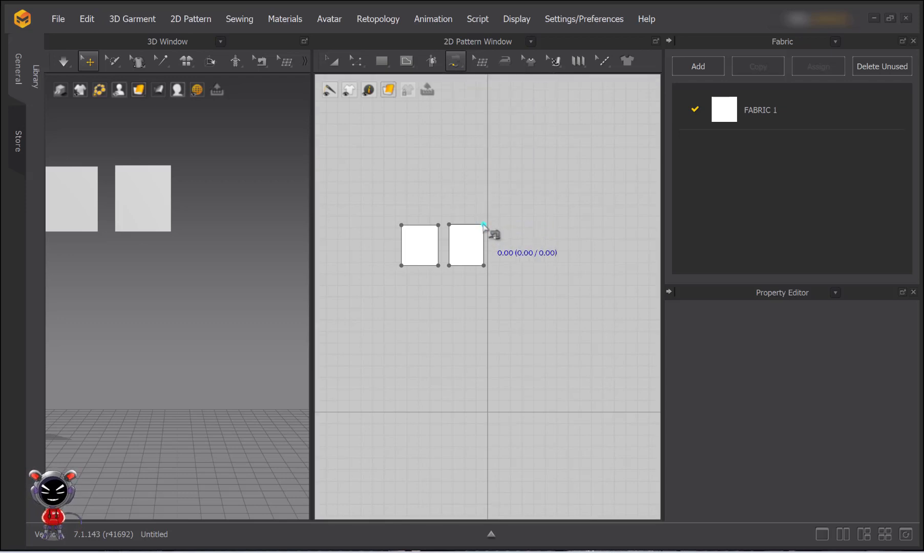
left_click(483, 224)
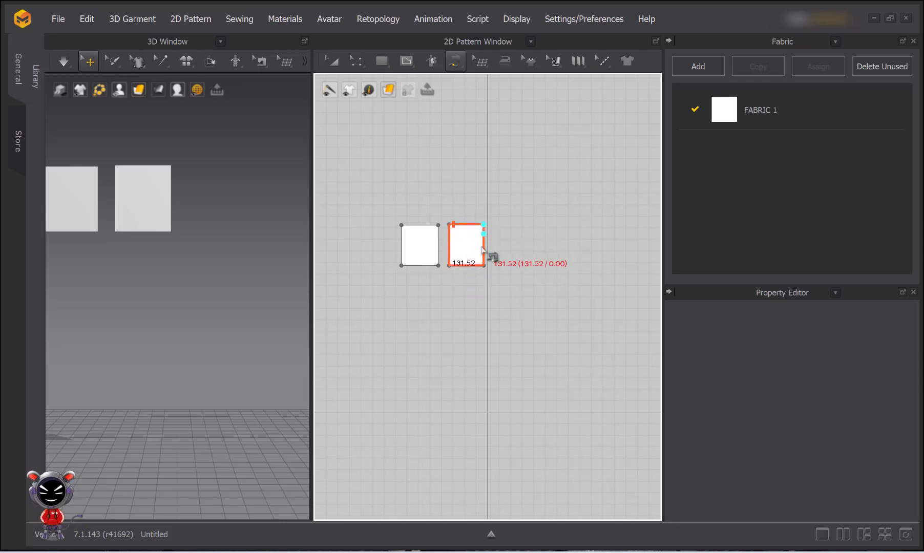
left_click(438, 226)
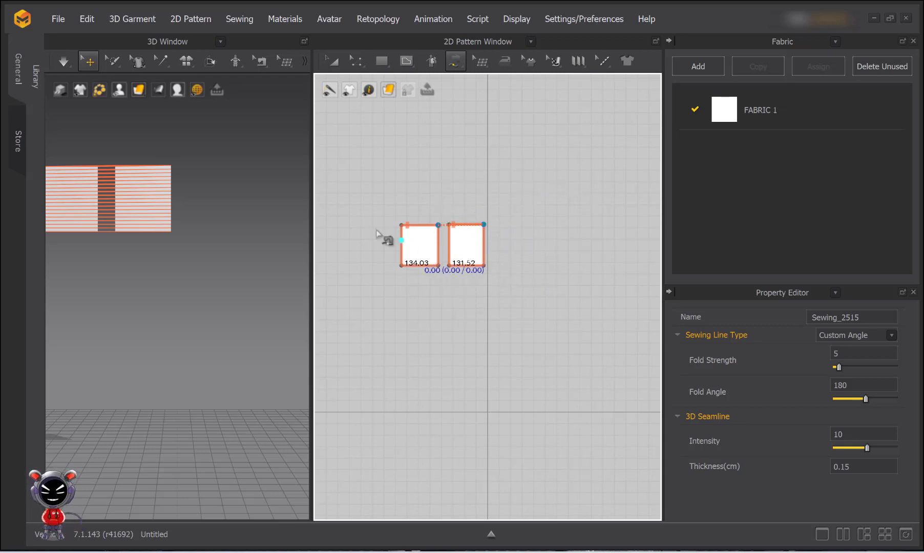
Select both squares with Transform Pattern, deselect, and simulate so they drape together
left_click(332, 62)
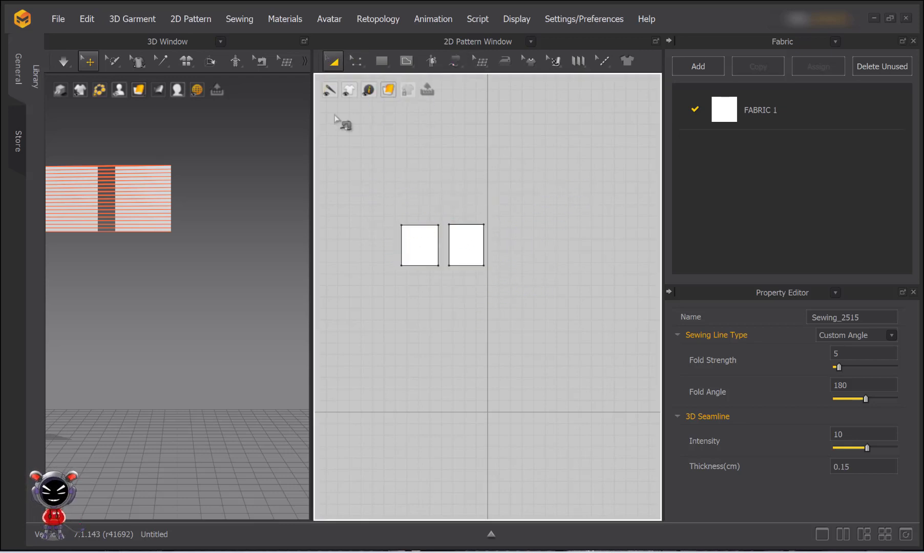
left_click(107, 193)
right_click_drag(92, 198, 245, 211)
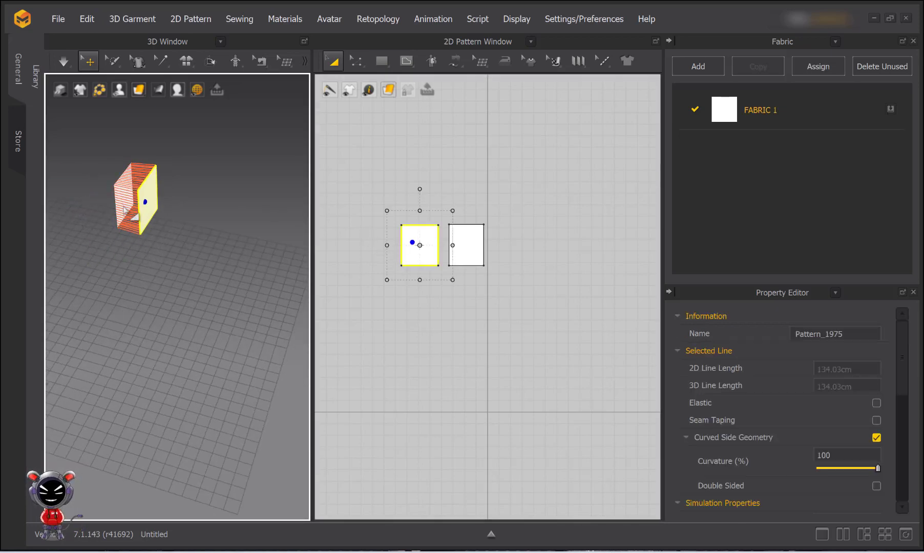
right_click_drag(125, 210, 128, 211)
left_click(129, 210)
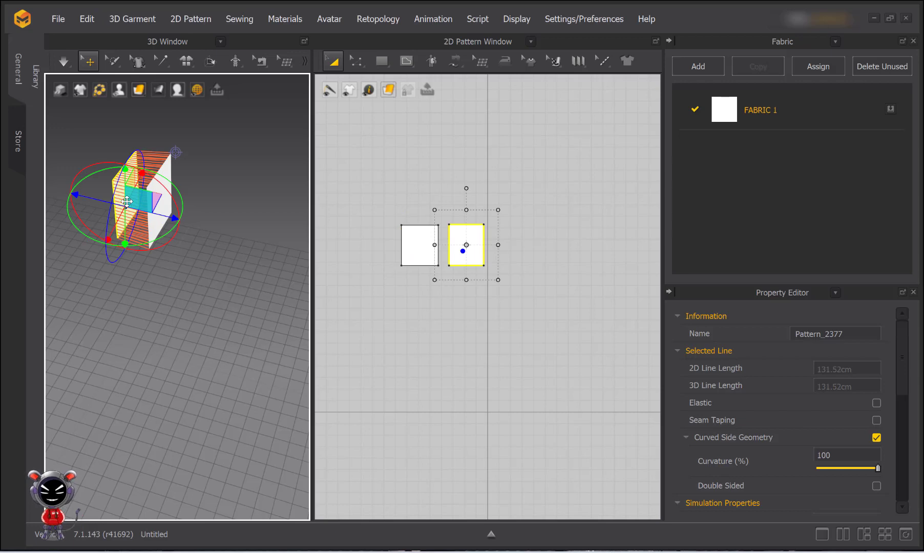
left_click(215, 228)
key("space")
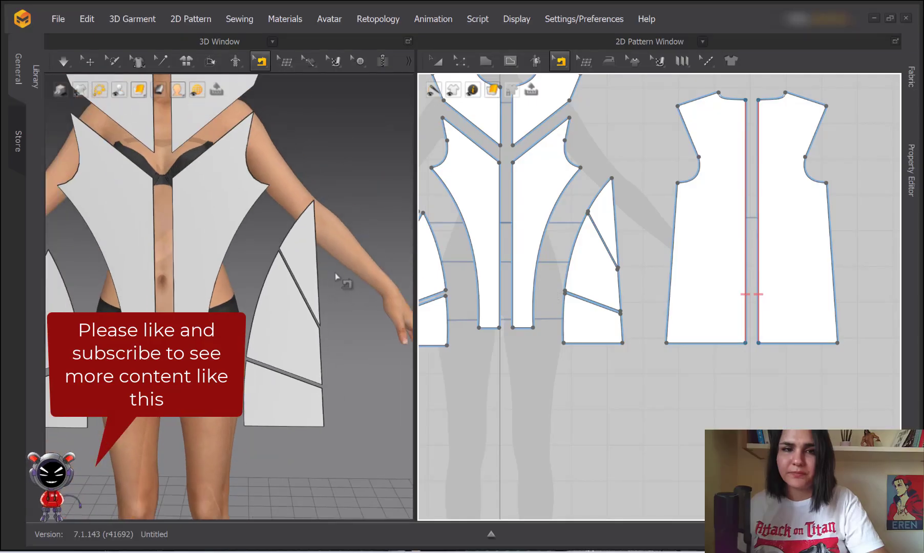
Orbit, pan and zoom the 3D view to inspect the back pieces and their 67.93 centre-back seam
right_click_drag(342, 278, 145, 275)
scroll(213, 252, "up", 6)
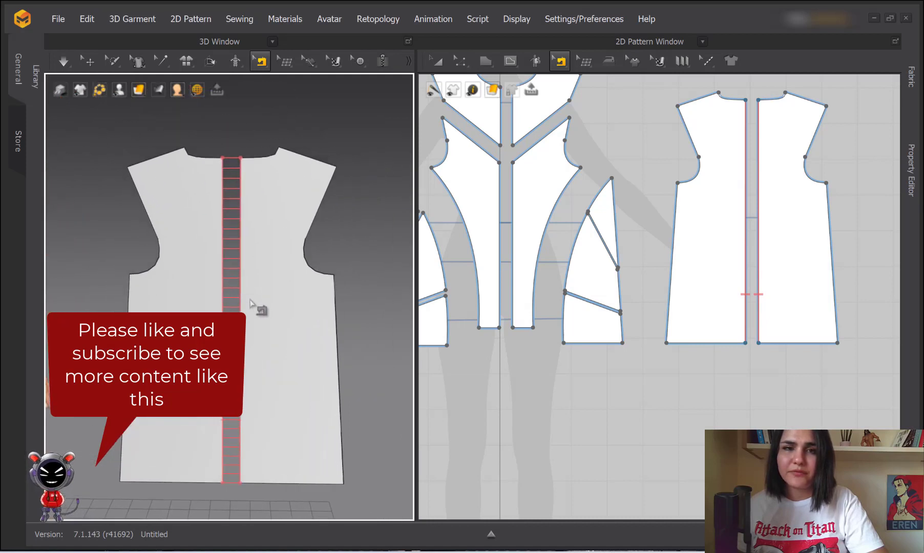
middle_click_drag(250, 301, 252, 302)
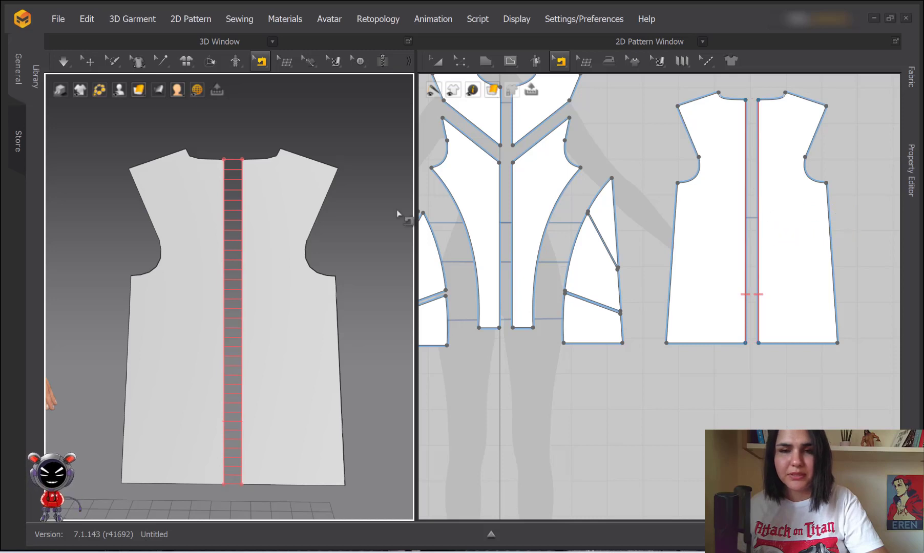
scroll(265, 255, "up", 1)
scroll(265, 254, "up", 2)
scroll(252, 206, "down", 2)
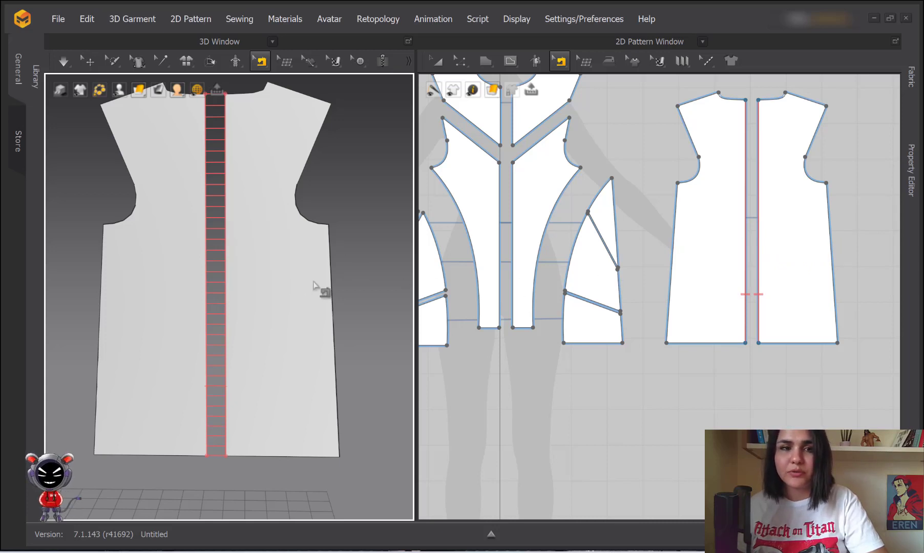
right_click(759, 243)
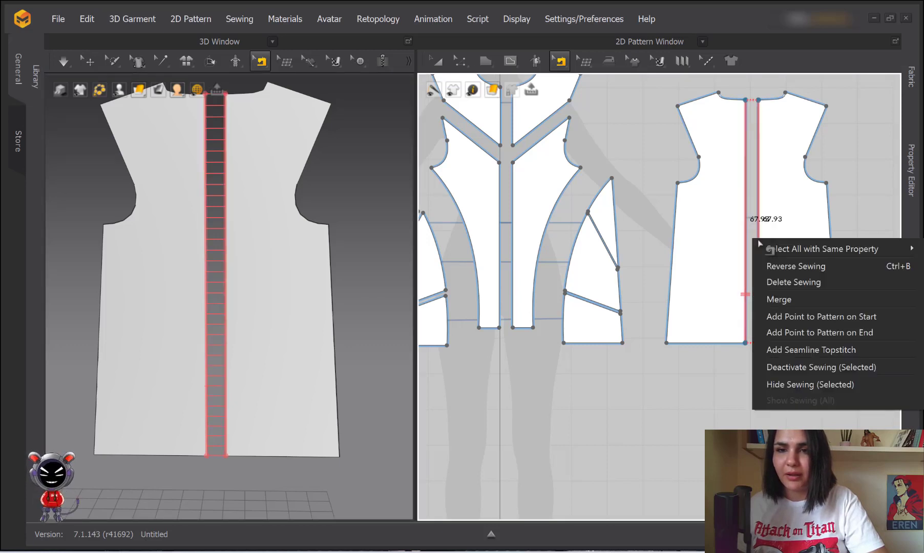
mouse_move(762, 247)
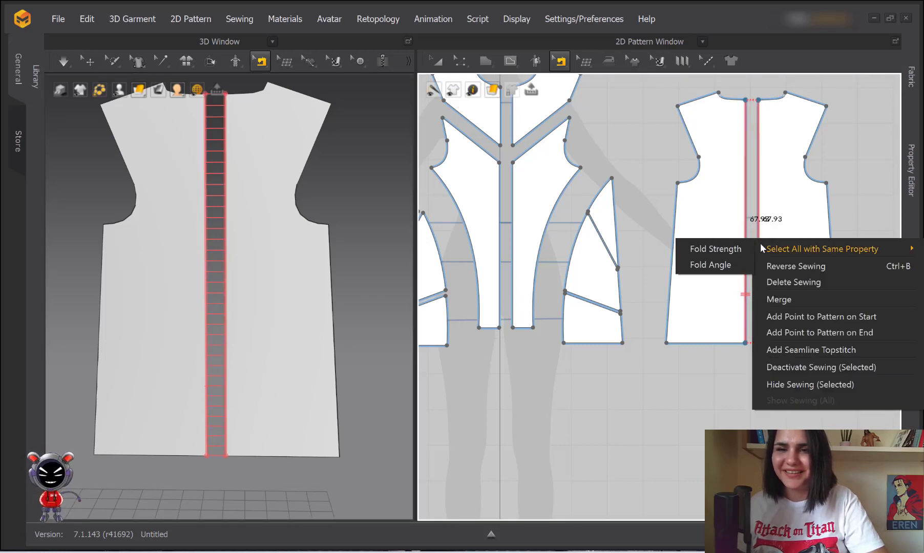
left_click(783, 301)
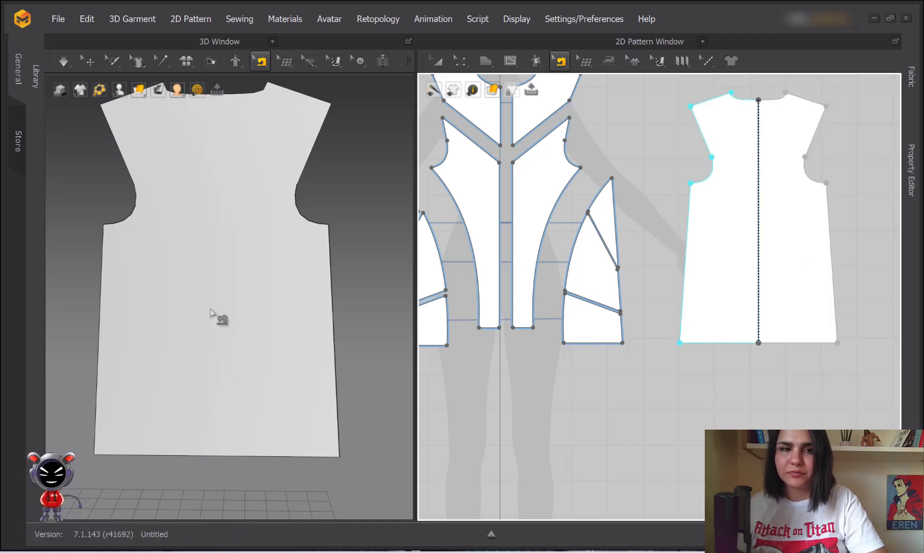
middle_click_drag(199, 245, 222, 289)
scroll(257, 293, "up", 5)
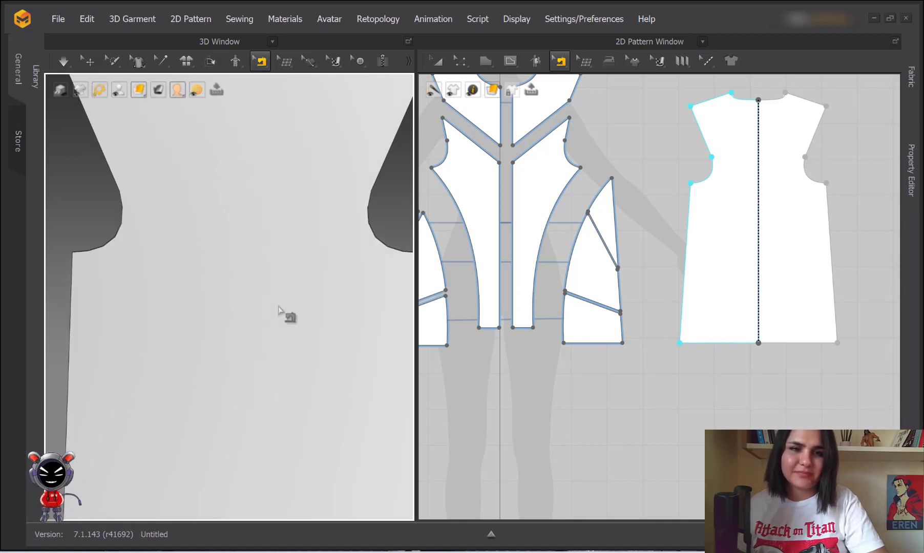
scroll(261, 276, "down", 4)
scroll(244, 276, "down", 2)
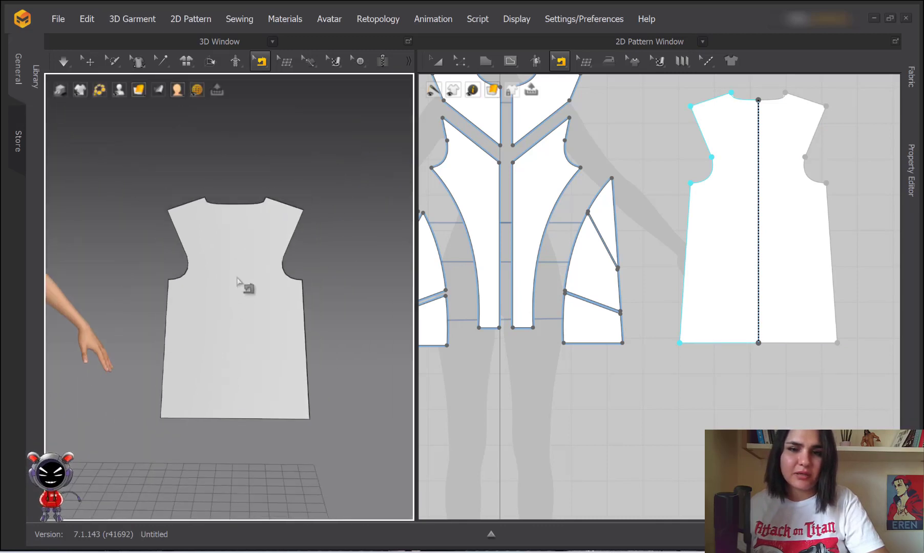
scroll(254, 288, "up", 2)
scroll(259, 295, "down", 1)
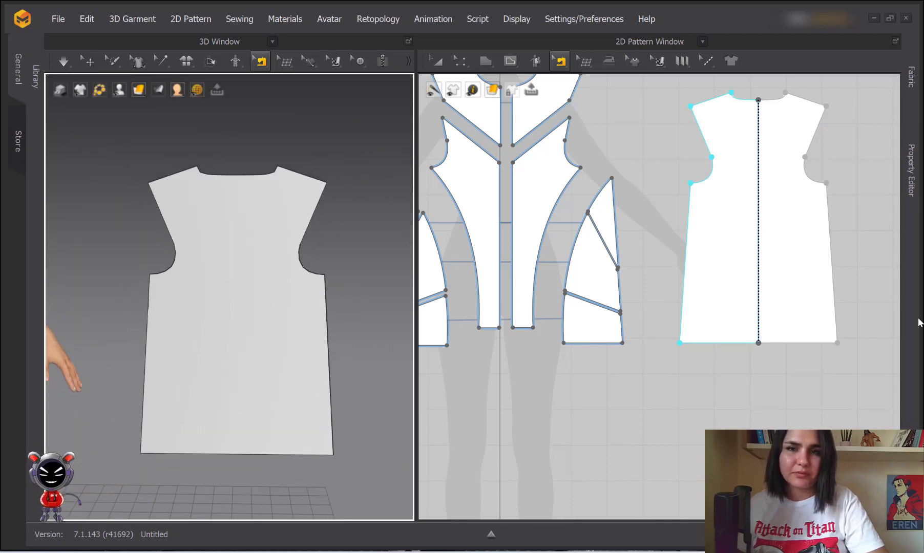
left_click(789, 271)
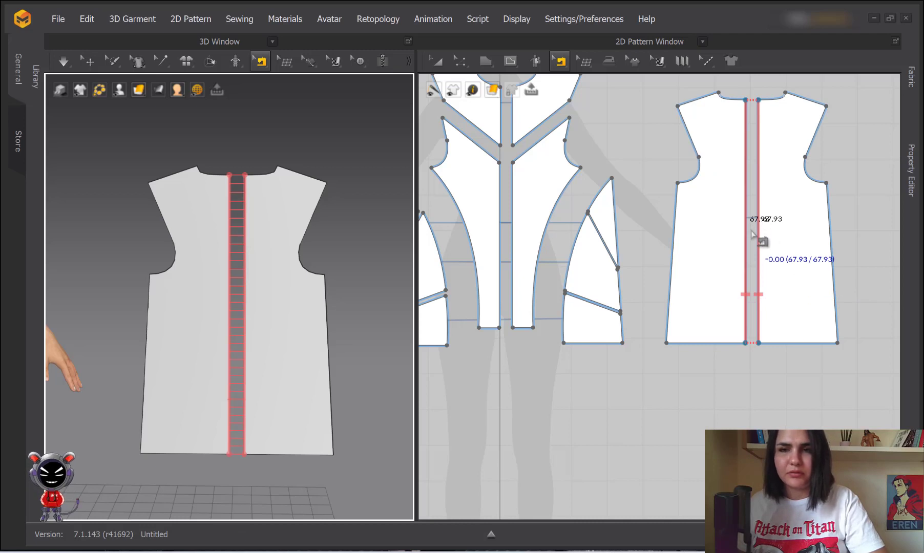
Sew the yoke's 20.18 shoulder-strap edges to the front panels with Segment Sewing
key("n")
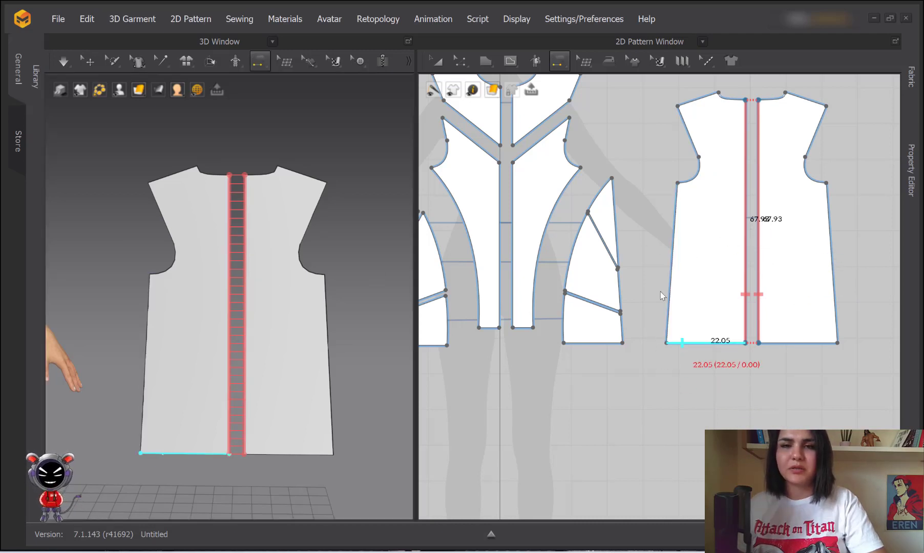
left_click(552, 132)
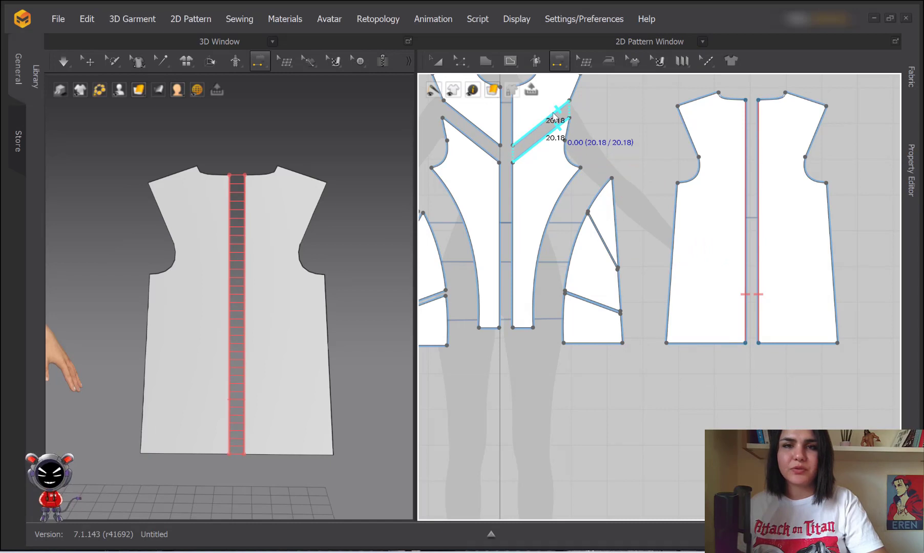
scroll(227, 302, "down", 4)
middle_click_drag(226, 302, 393, 319)
scroll(140, 256, "up", 4)
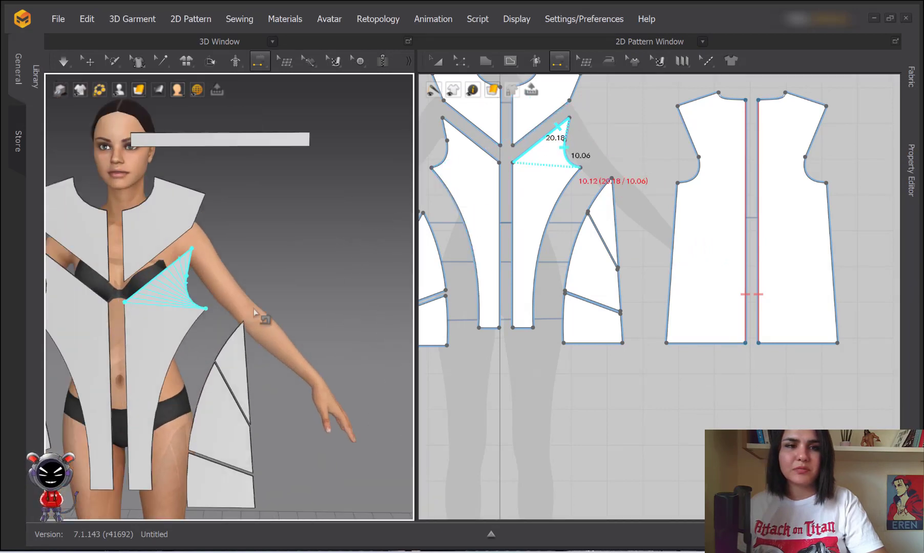
middle_click_drag(256, 315, 365, 316)
scroll(269, 277, "up", 2)
left_click(554, 120)
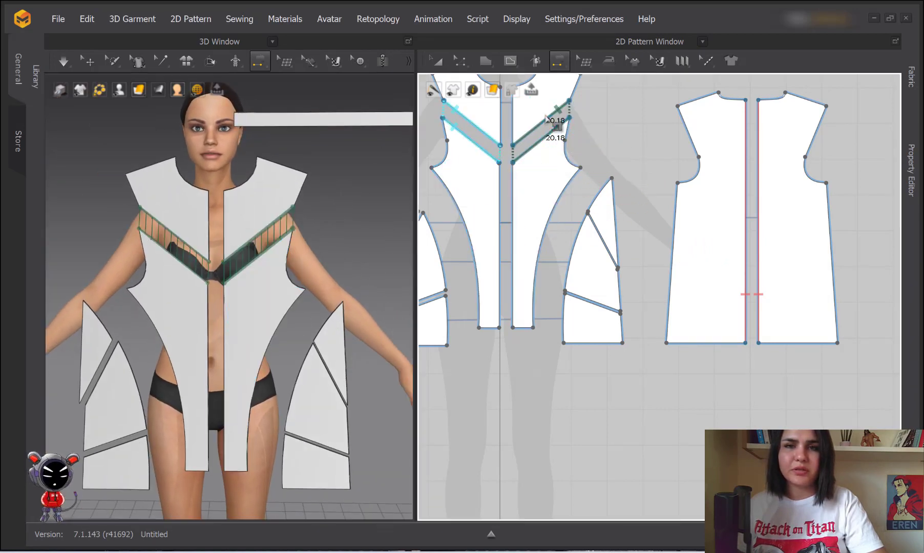
middle_click_drag(549, 131, 592, 131)
Close the 46.14 front centre seam and the 16.27 yoke centre seam
left_click(598, 206)
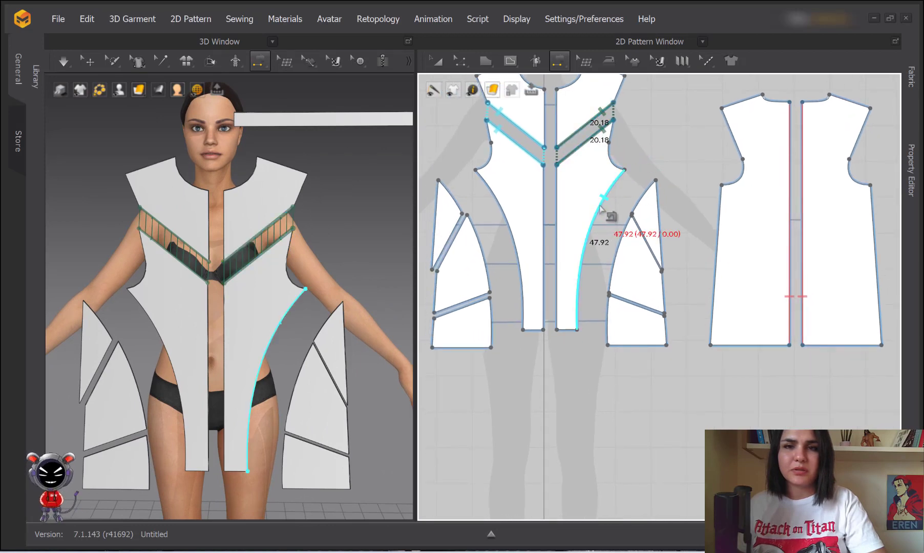
left_click(544, 195)
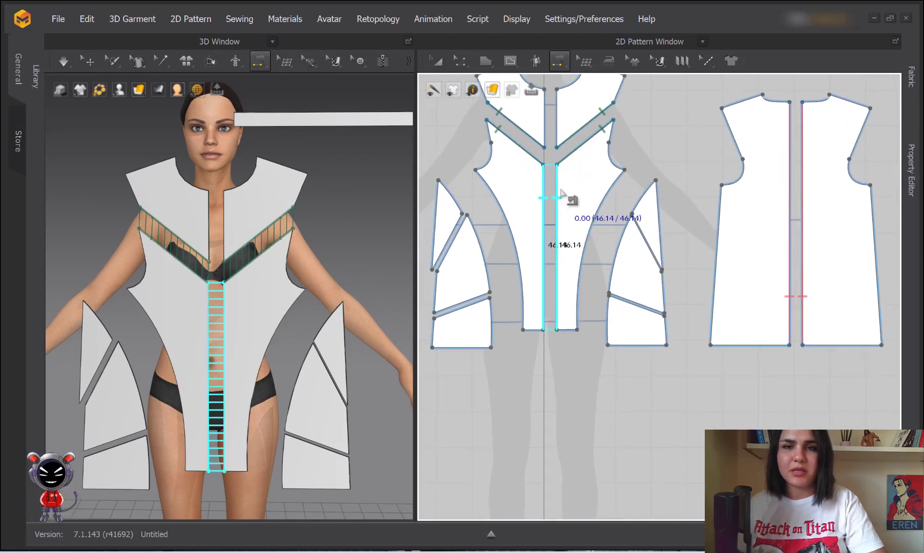
left_click(557, 195)
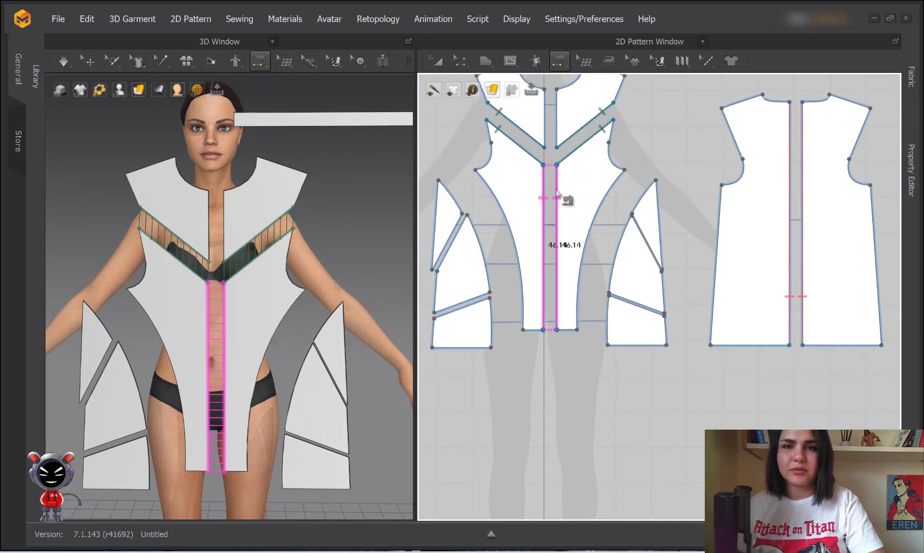
left_click(546, 109)
left_click(556, 117)
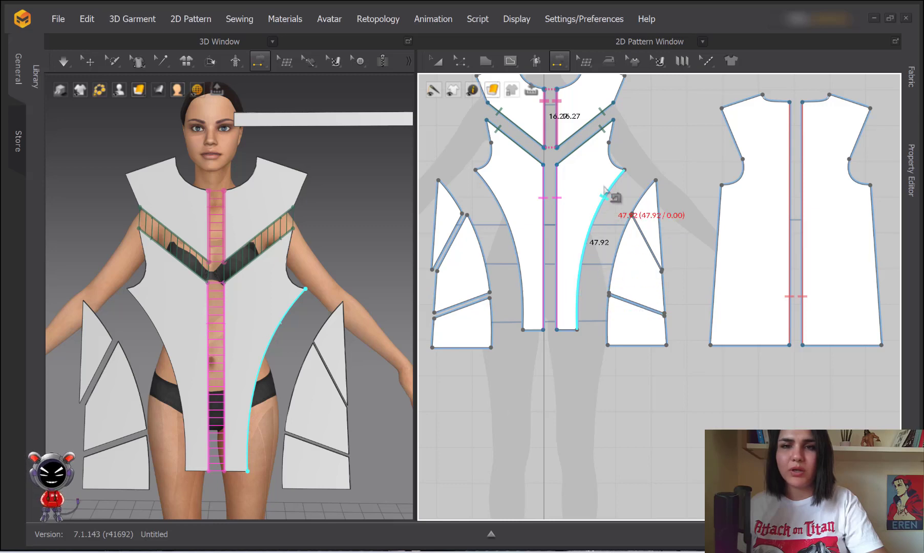
Switch to Free Sewing and begin a seam on the front panel's 47.92 curved edge
scroll(593, 219, "up", 3)
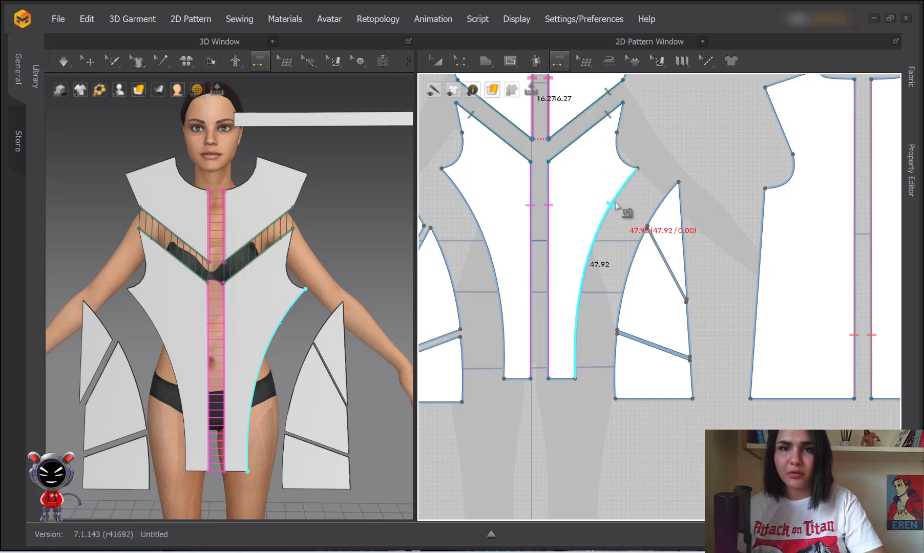
left_click(560, 63)
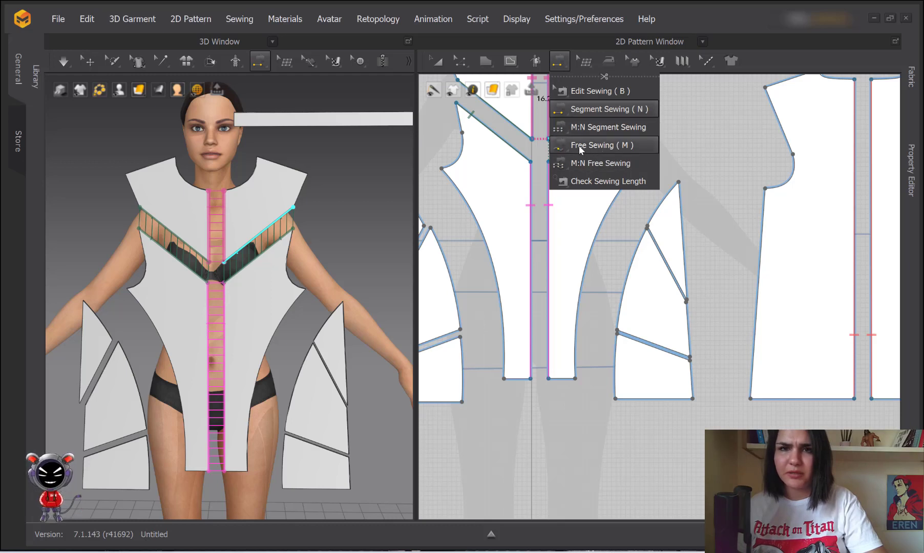
left_click(604, 145)
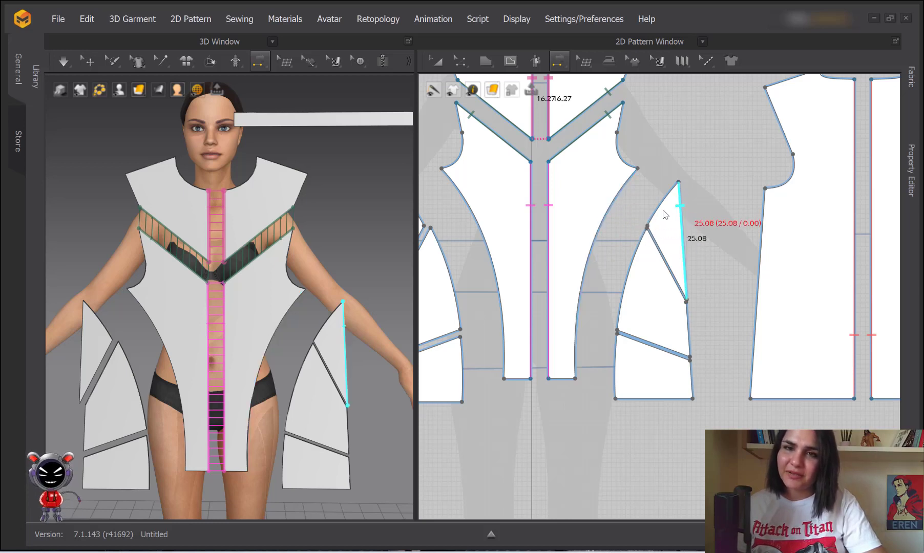
left_click(616, 195)
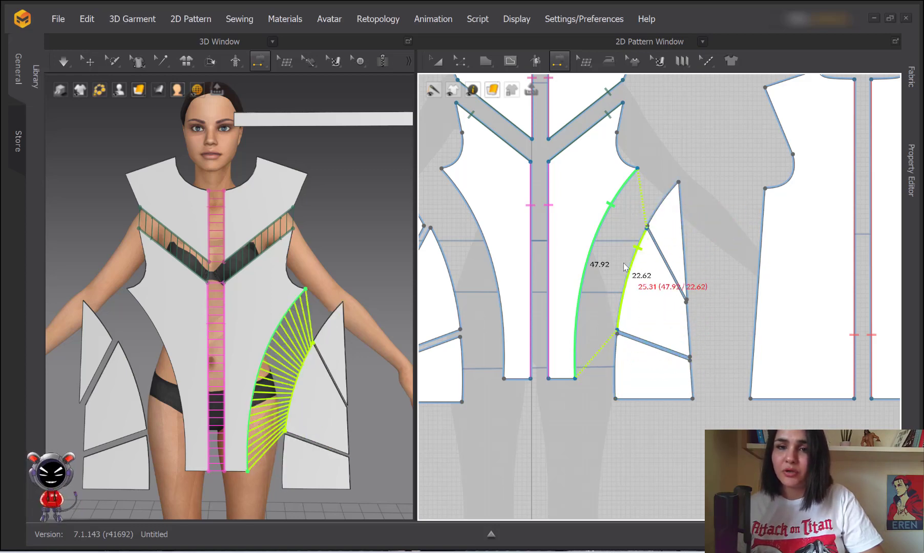
Attach the side panel's 11.47, 22.62 and 13.83 edges to the 47.92 curve and commit the seam
left_click(669, 188)
left_click(643, 242)
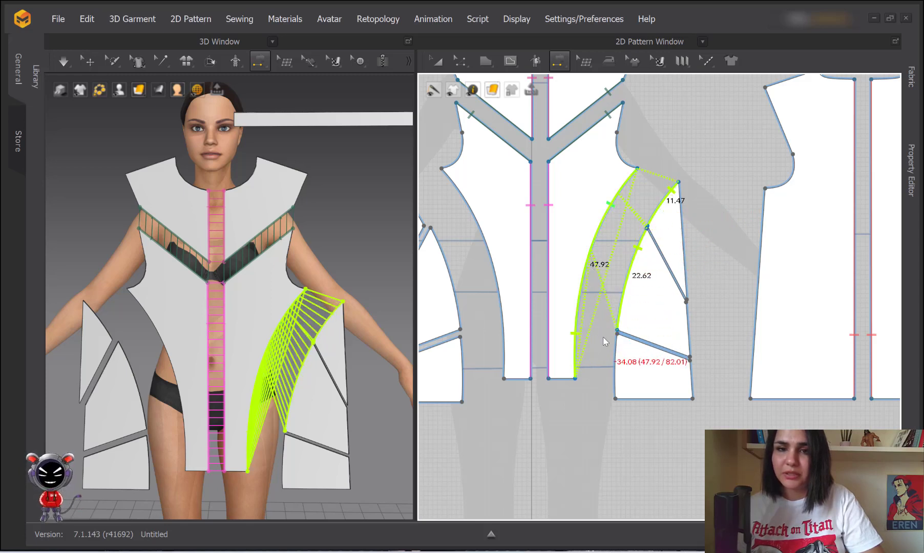
left_click(614, 346)
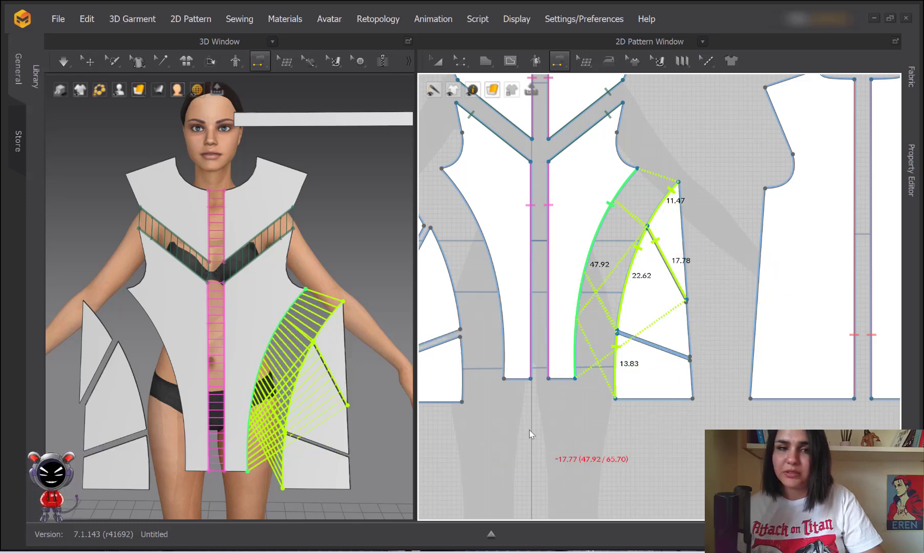
left_click(604, 398)
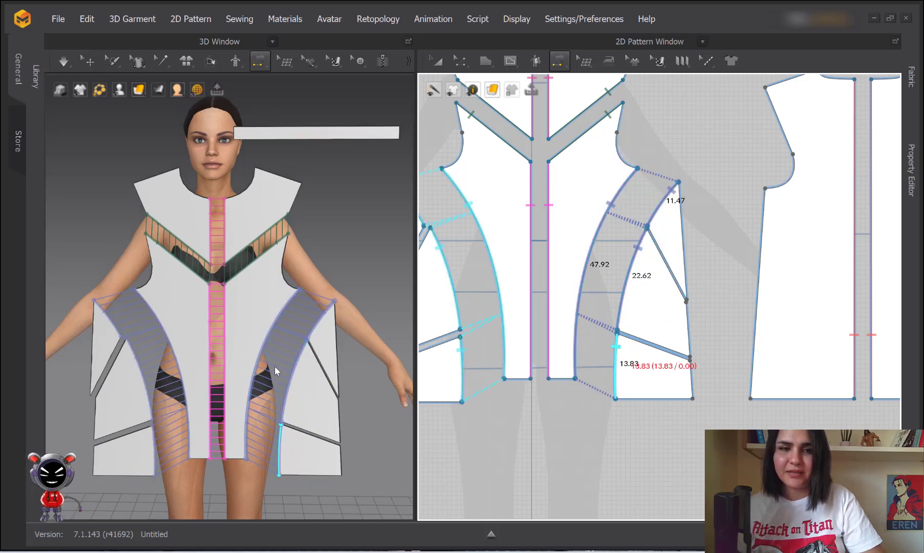
scroll(195, 388, "up", 2)
middle_click_drag(191, 385, 137, 233)
scroll(266, 187, "up", 3)
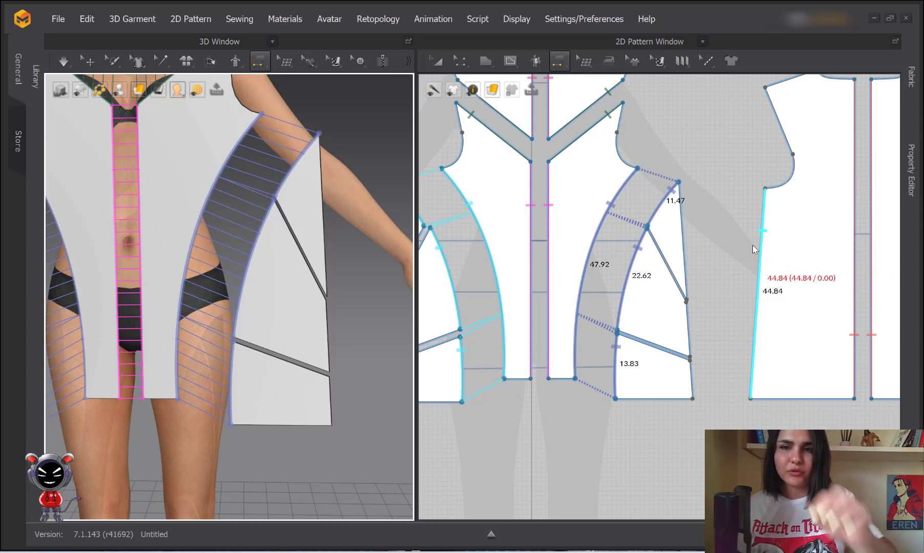
Start a free seam along the back piece's 44.84 edge, from its bottom-left corner to the top
left_click(558, 62)
left_click(573, 148)
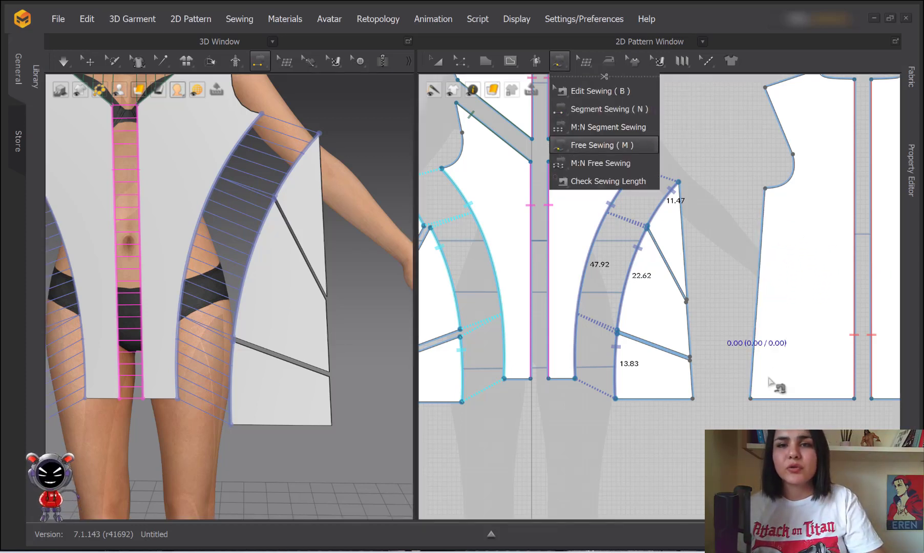
left_click(750, 399)
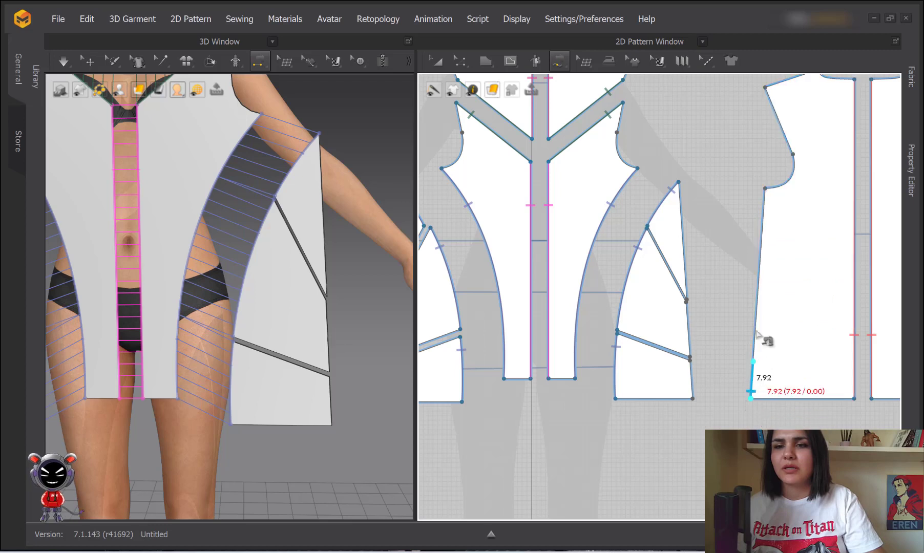
left_click(765, 188)
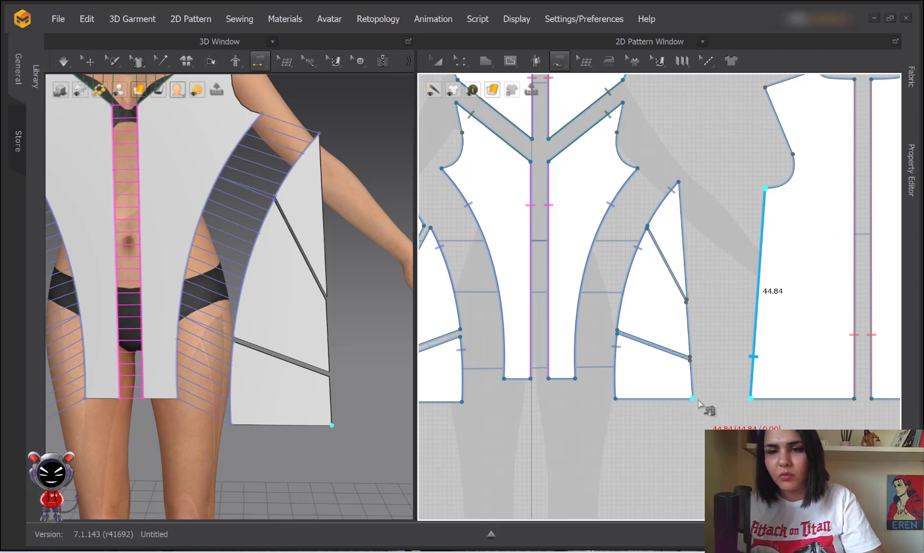
scroll(699, 405, "up", 4)
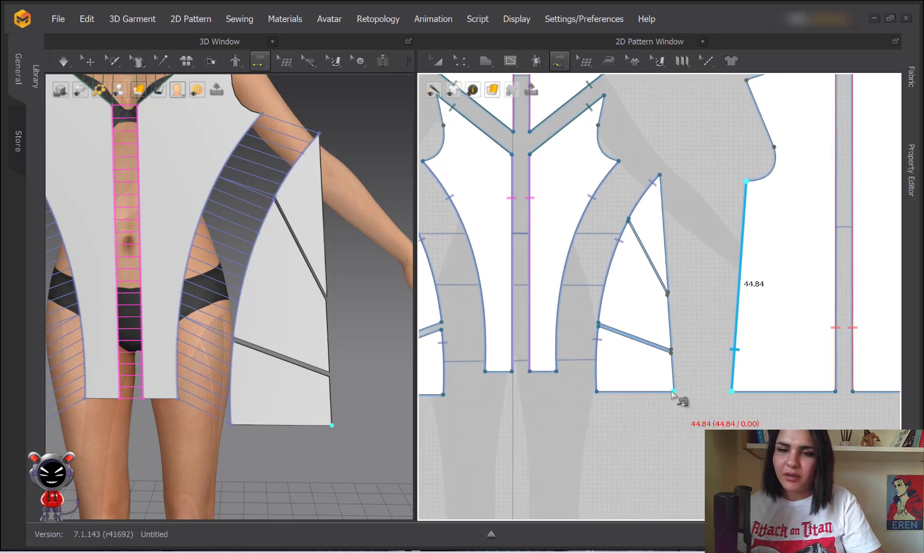
scroll(616, 261, "down", 2)
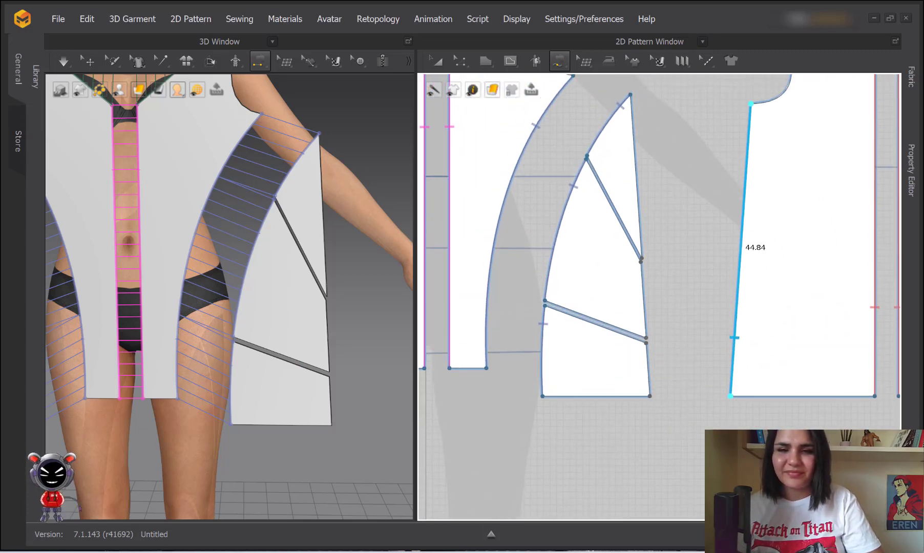
Match it up the dart piece's edge, then delete that trial seam
left_click(649, 396)
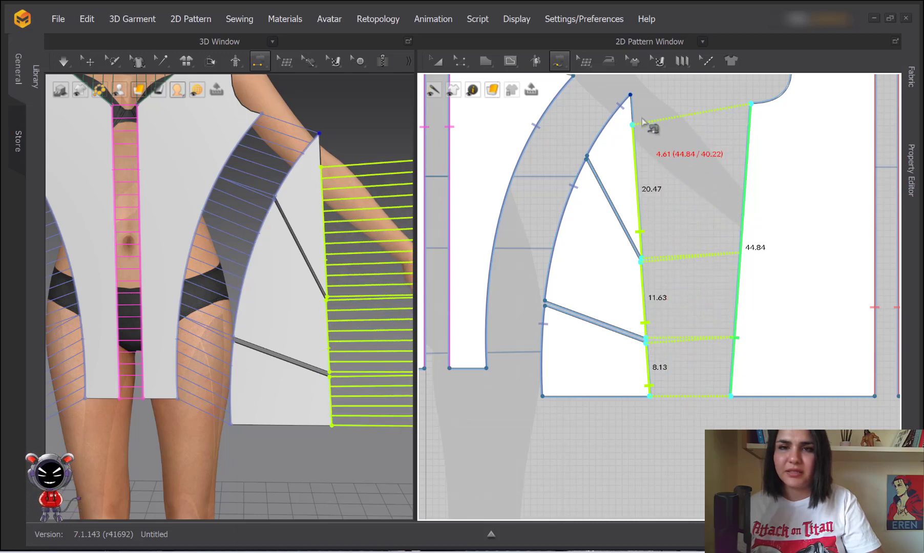
left_click(639, 101)
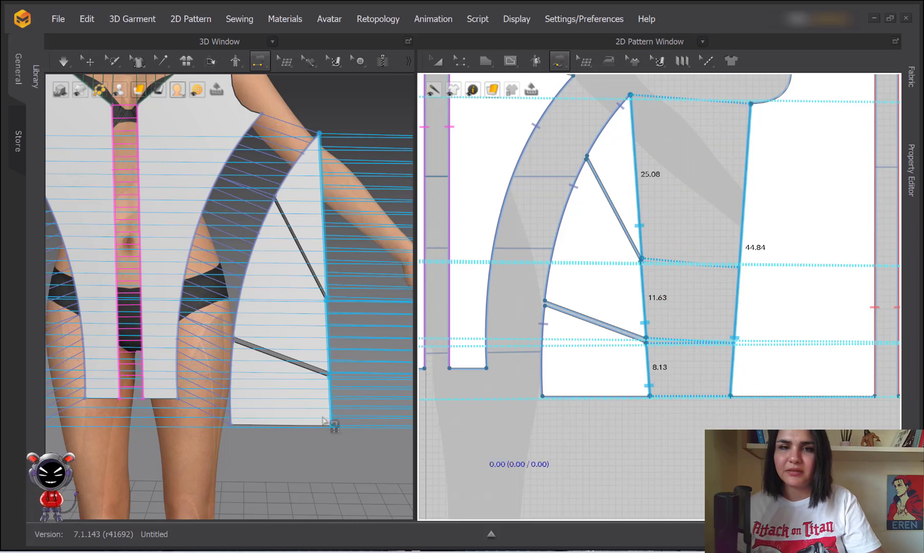
scroll(326, 349, "down", 2)
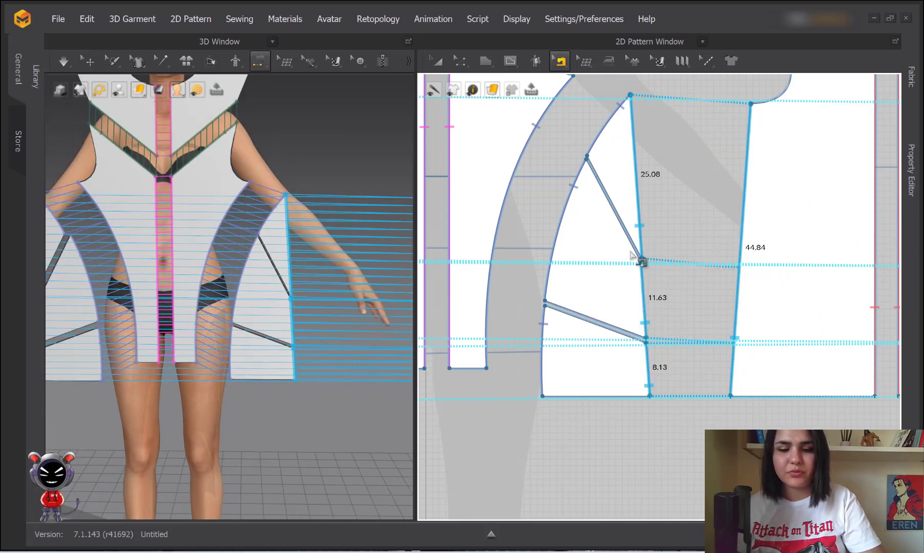
right_click(743, 218)
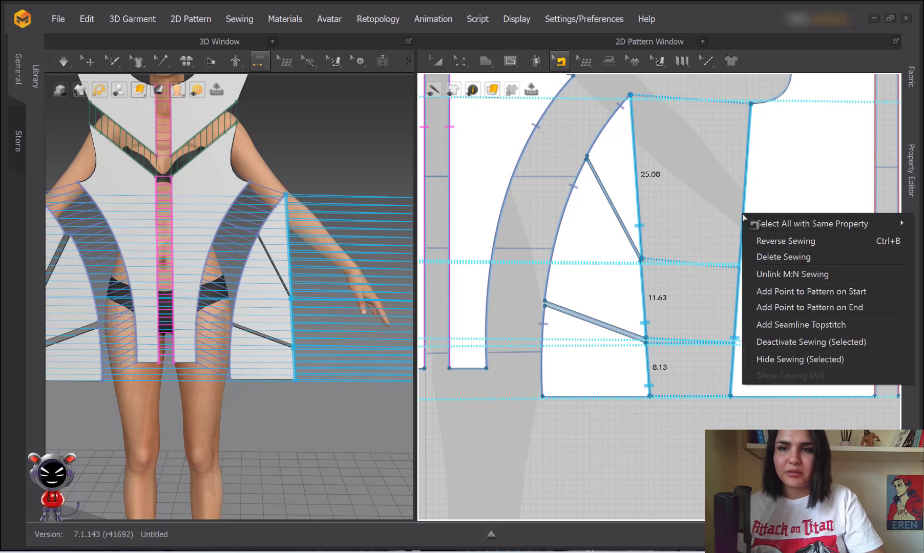
left_click(776, 261)
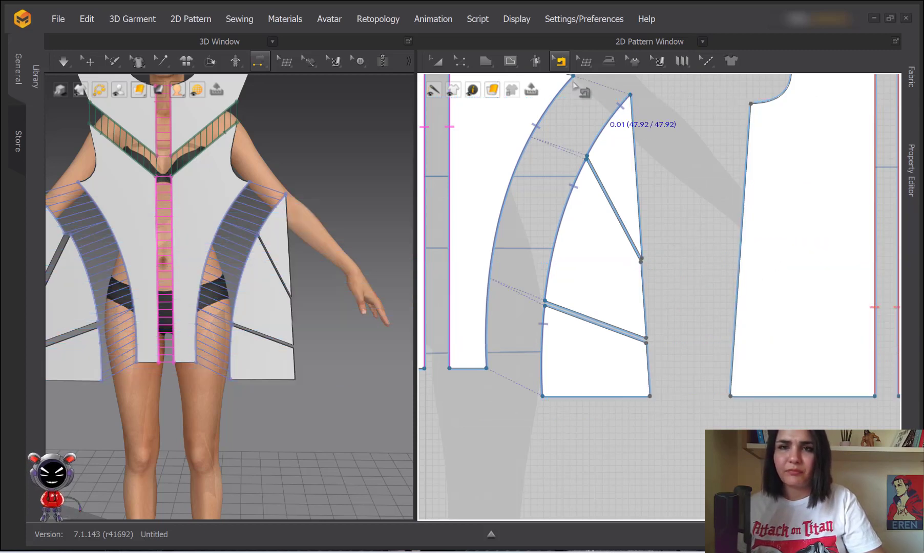
Switch to M:N Segment Sewing and set the side panel's 44.84 edge as the first side
left_click(558, 61)
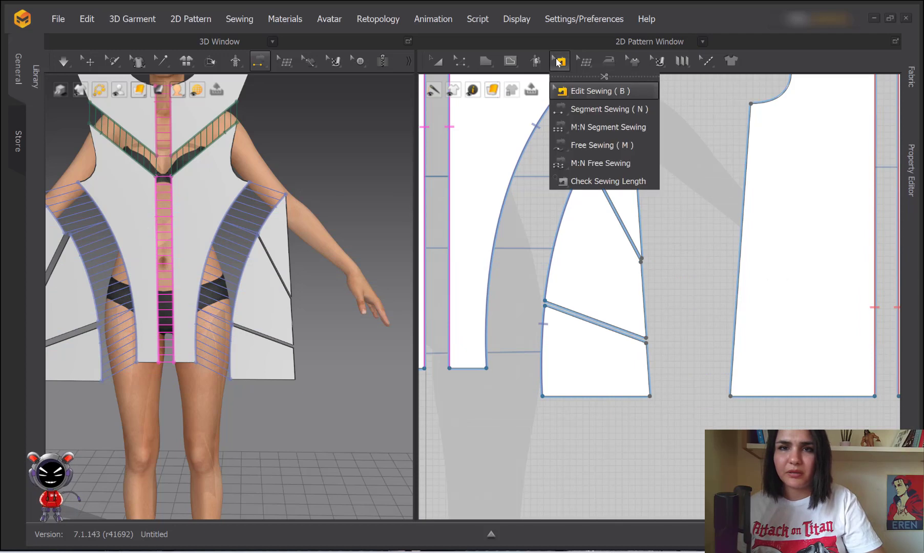
left_click(574, 126)
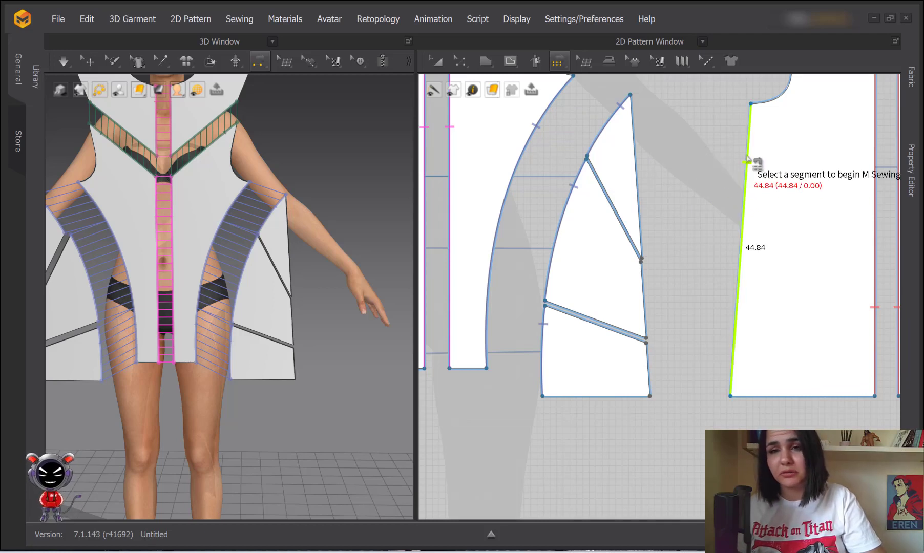
middle_click_drag(739, 155, 643, 183)
scroll(663, 172, "down", 2)
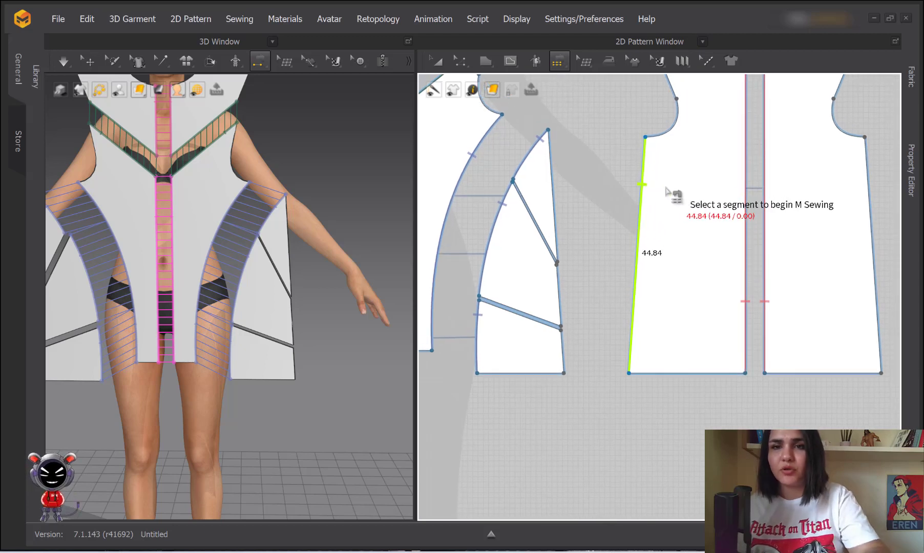
left_click(642, 172)
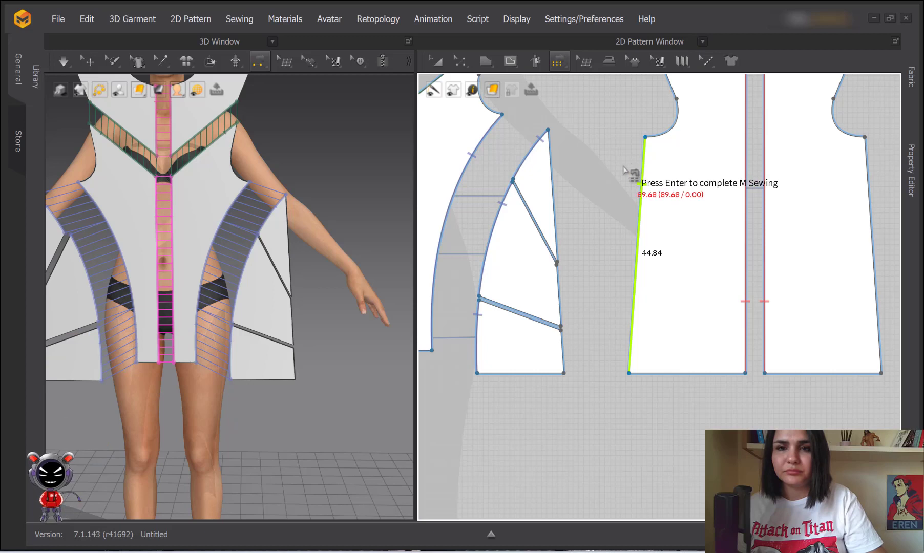
key("Return")
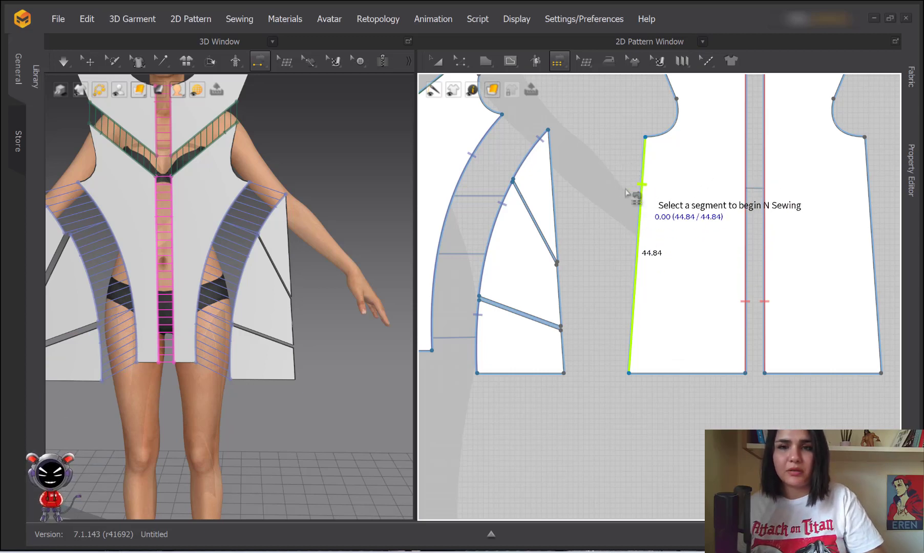
Add the 8.13, 11.63 and 25.08 dart segments as the second side to complete the seam
scroll(569, 348, "up", 3)
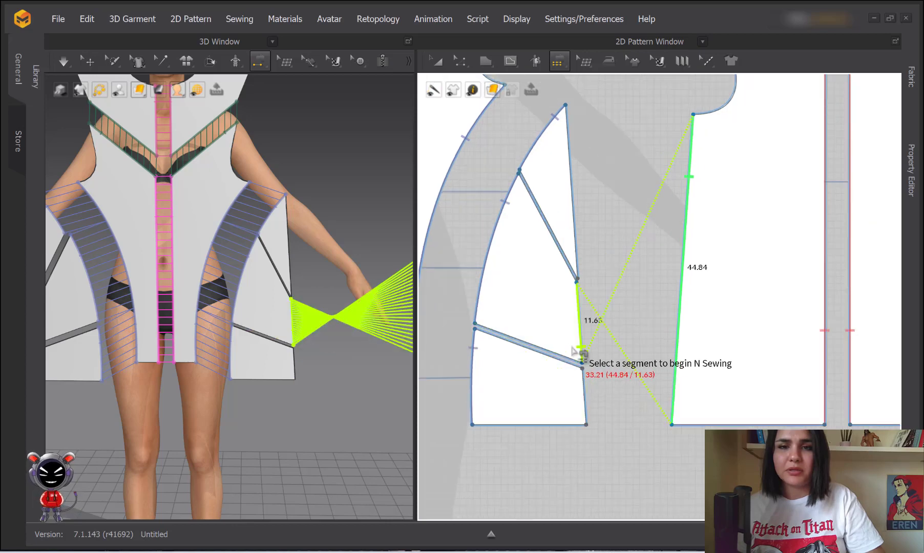
scroll(582, 342, "down", 2)
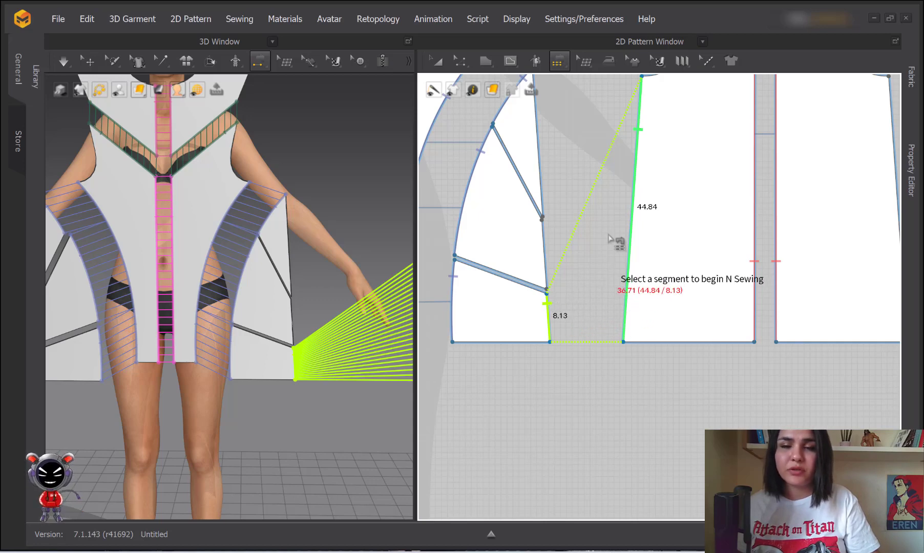
scroll(625, 171, "down", 2)
scroll(594, 264, "up", 2)
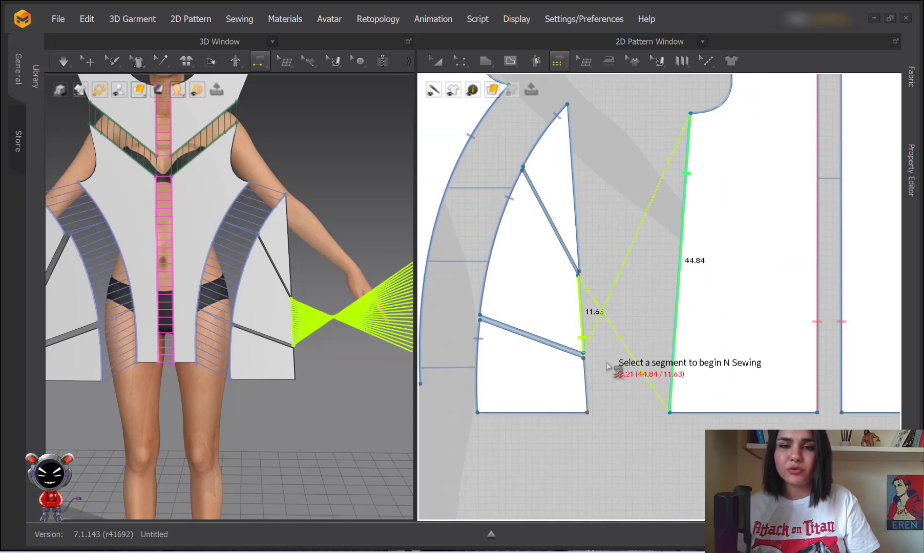
left_click(585, 374)
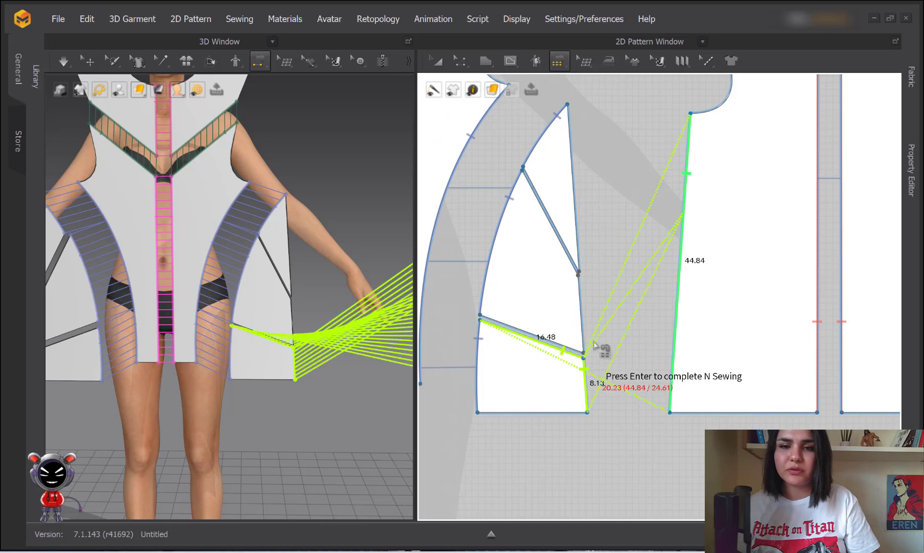
left_click(582, 303)
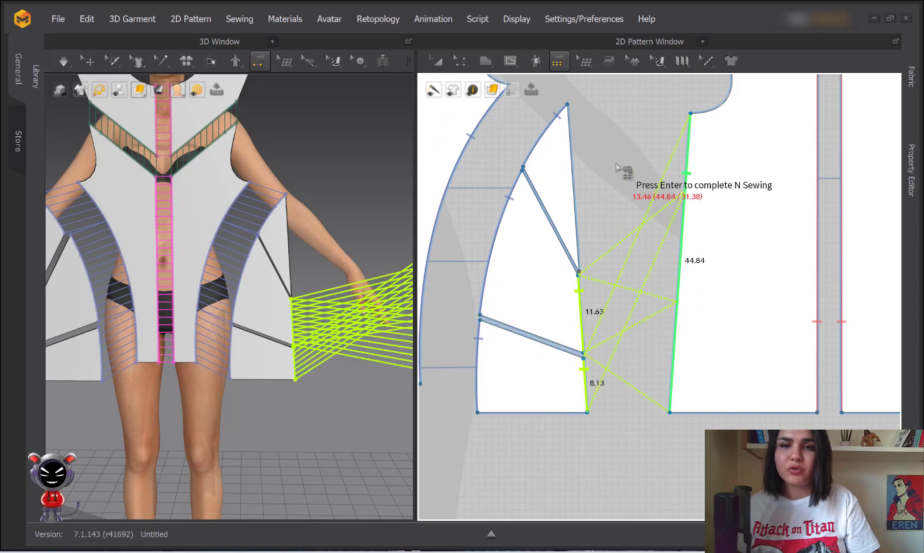
left_click(577, 139)
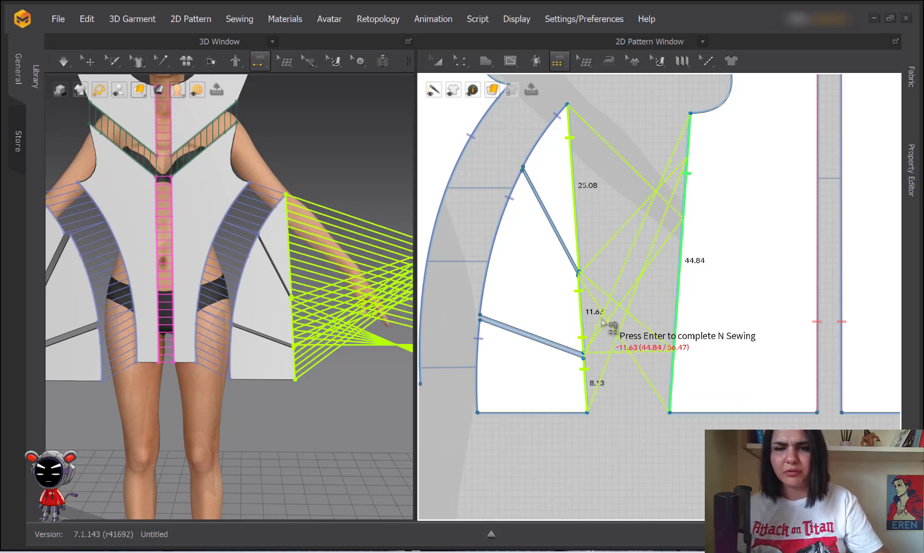
key("Return")
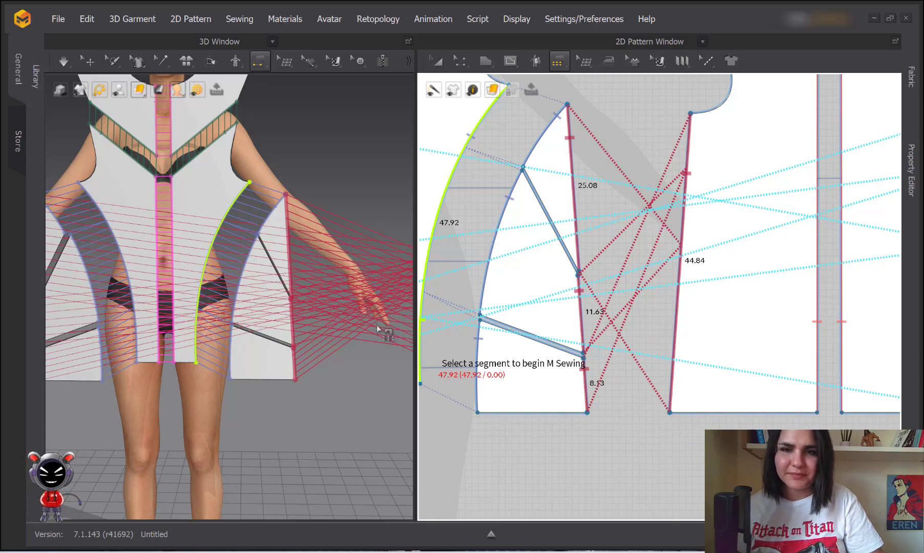
mouse_move(382, 330)
right_mouse_down()
mouse_move(312, 326)
mouse_move(377, 324)
right_mouse_up()
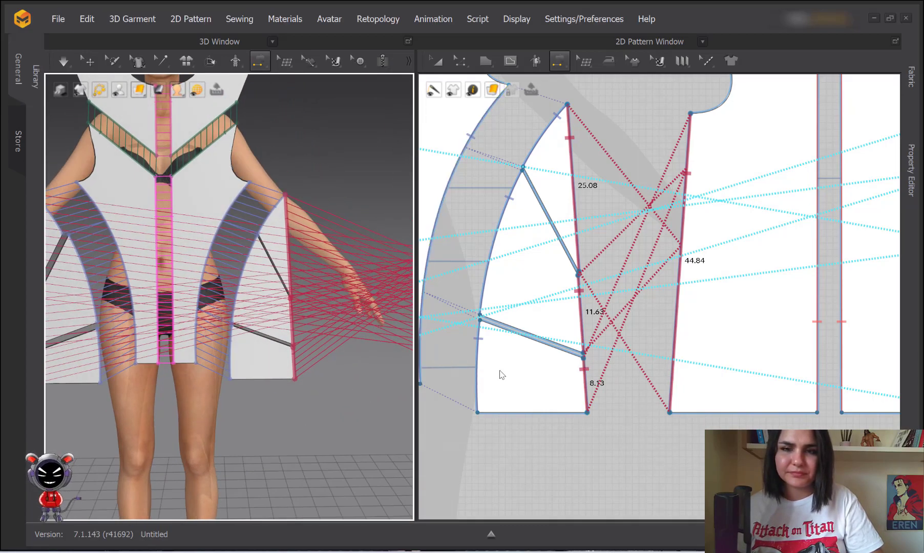
left_click(588, 392)
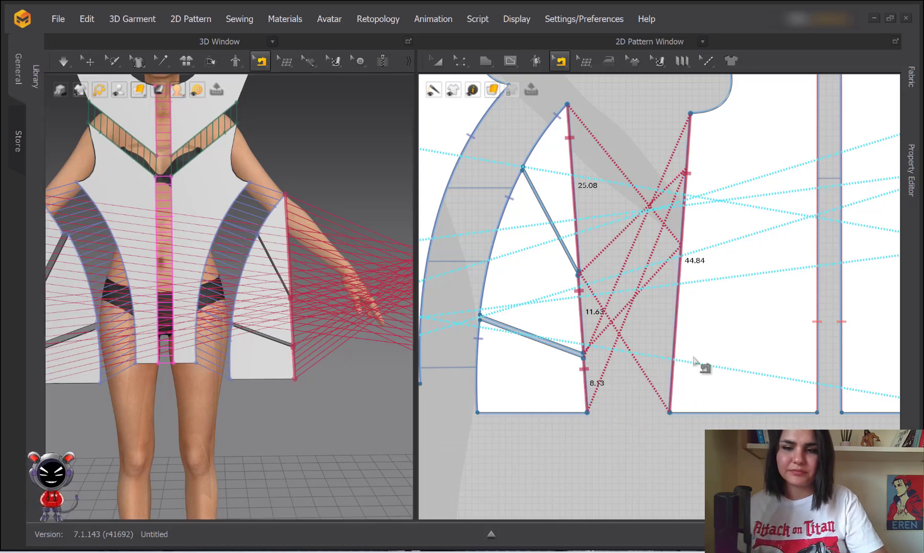
Delete the many-to-many seam and restart it in M:N mode from the 44.84 edge
right_click(680, 287)
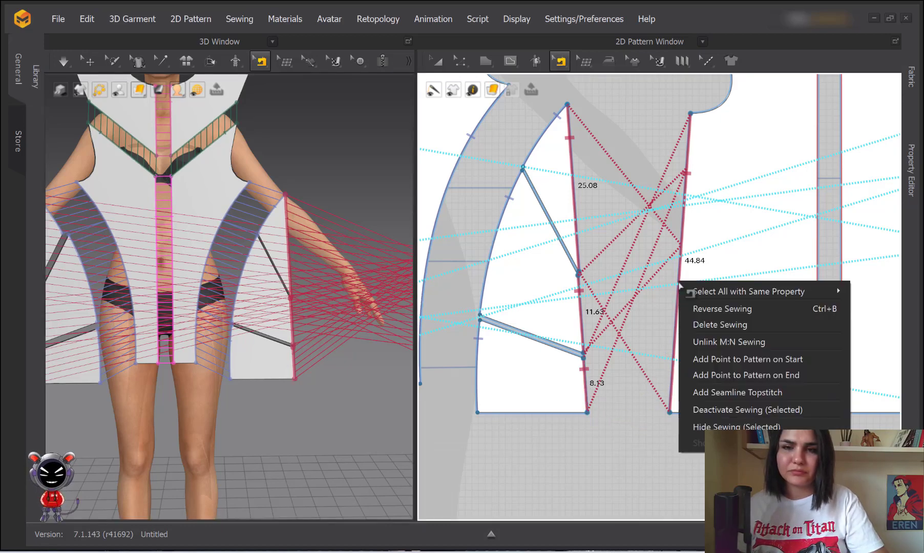
left_click(698, 326)
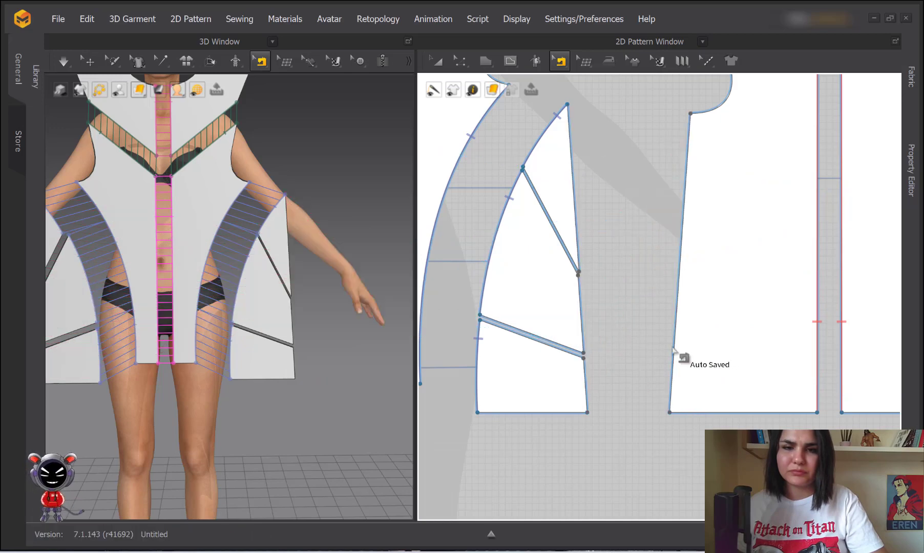
left_click(560, 61)
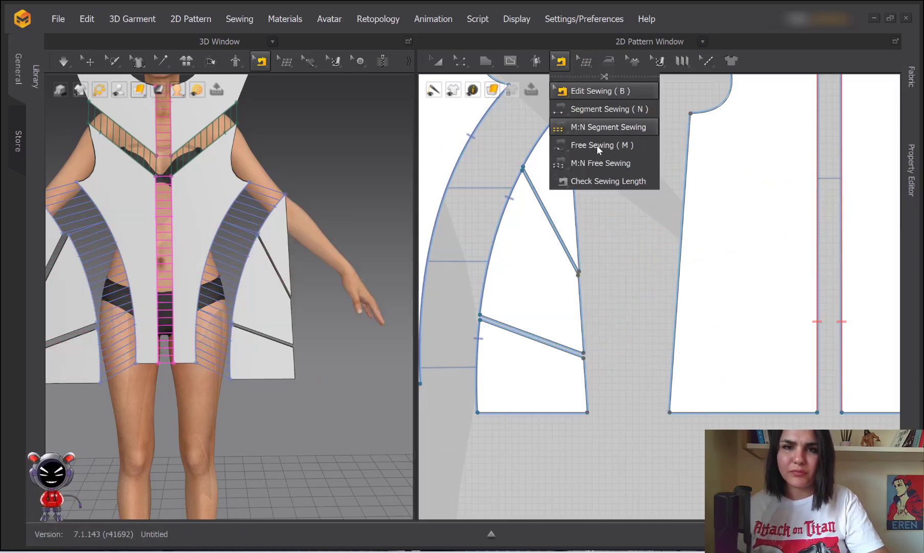
left_click(587, 127)
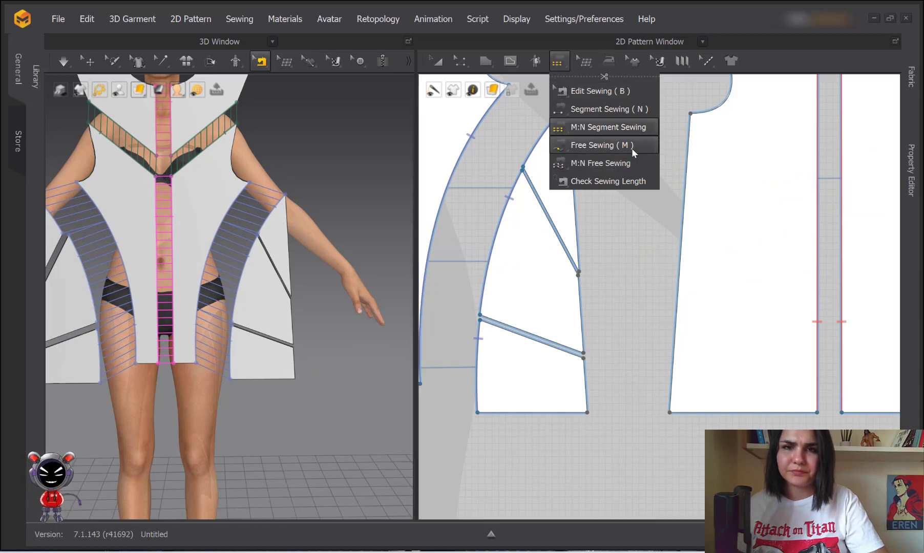
left_click(688, 150)
left_click(686, 150)
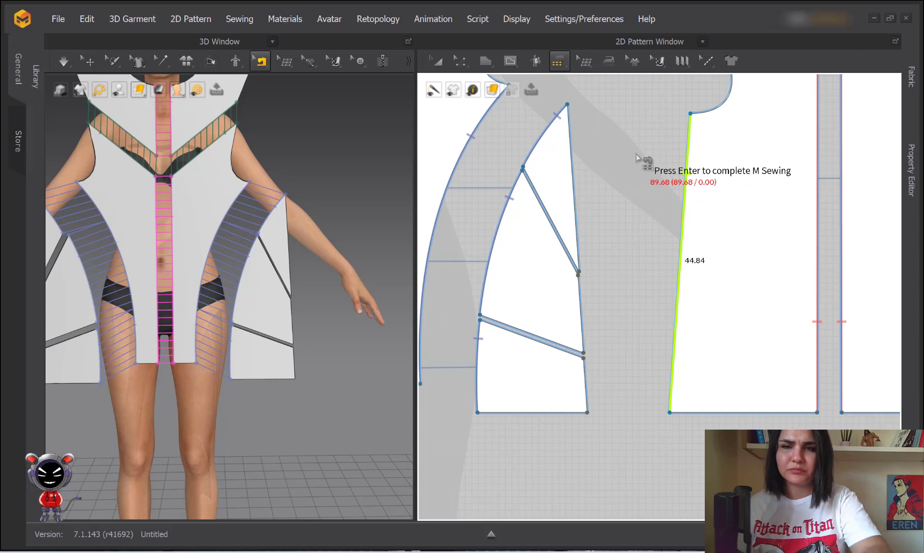
key("Return")
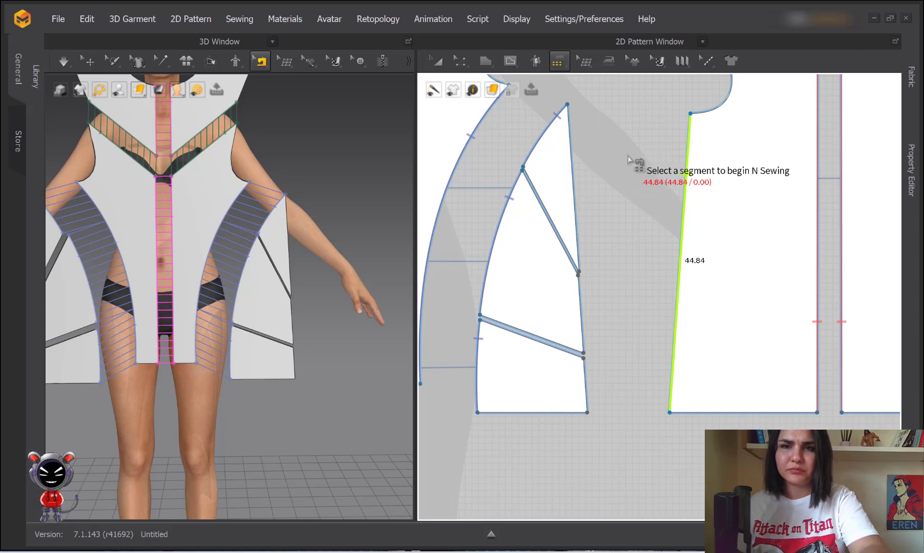
Add the 25.08, 11.63 and 8.13 dart segments to complete the seam again
left_click(570, 145)
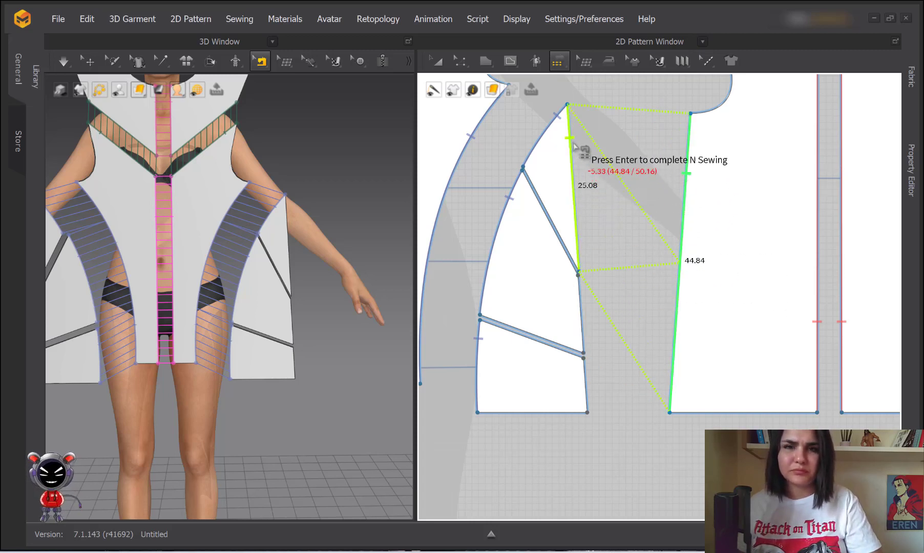
left_click(582, 308)
left_click(588, 368)
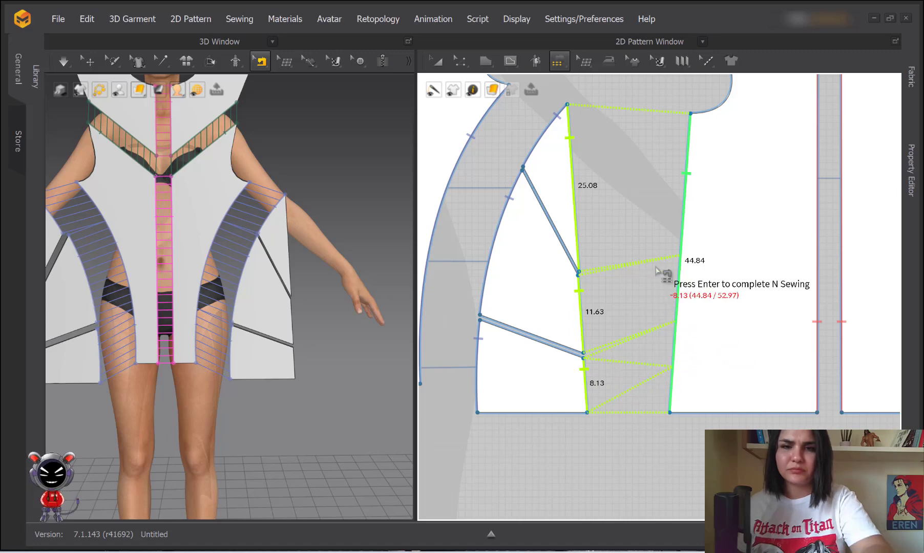
middle_click_drag(590, 391, 585, 314)
scroll(567, 284, "up", 2)
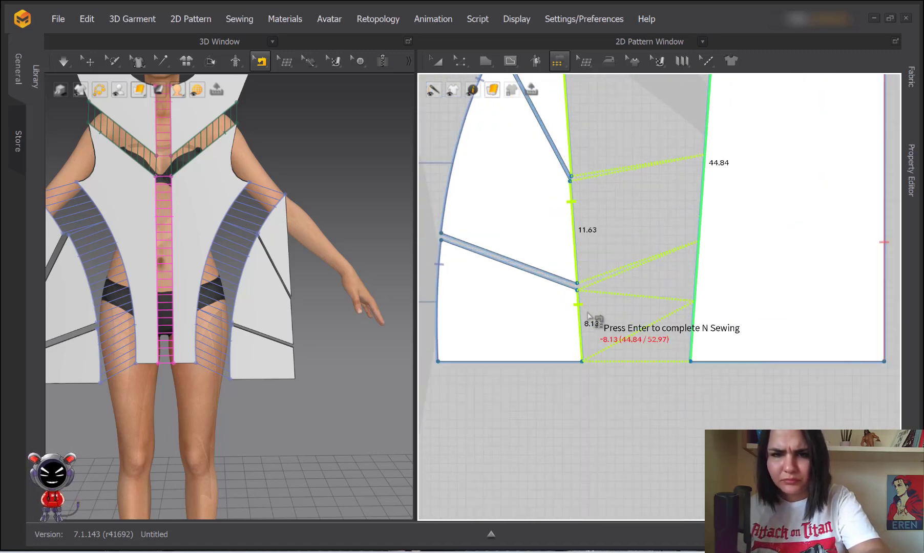
key("Return")
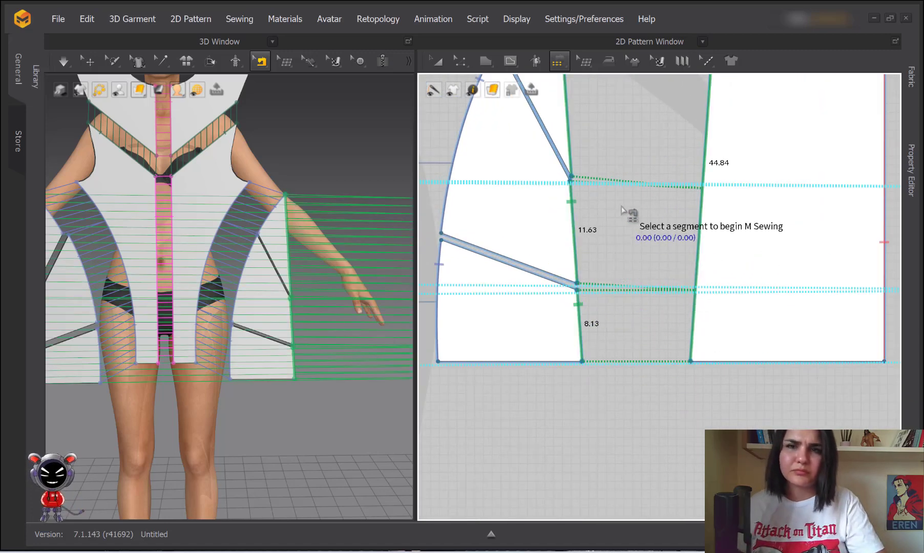
Inspect the 44.84 cm side seam up close and bring up the sewing tool flyout
scroll(608, 265, "down", 2)
middle_click_drag(608, 264, 611, 318)
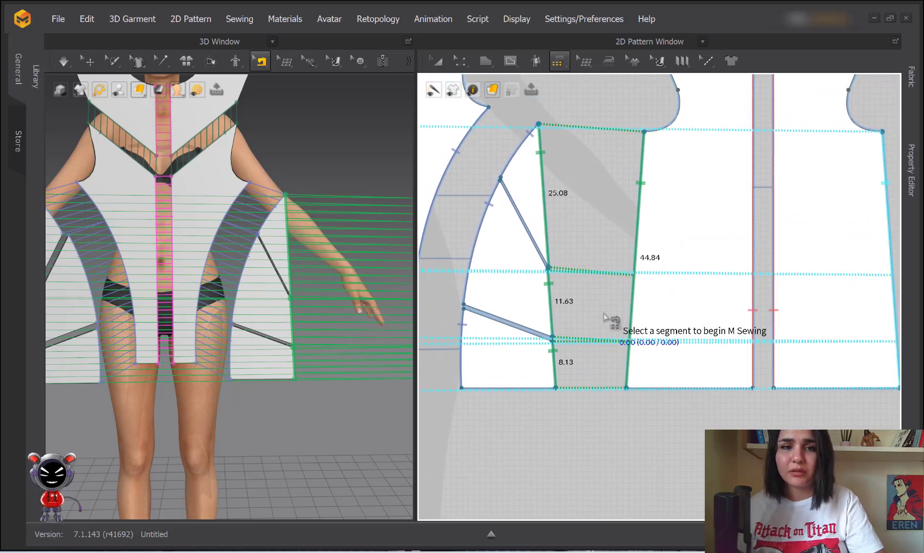
middle_click_drag(635, 226, 647, 261)
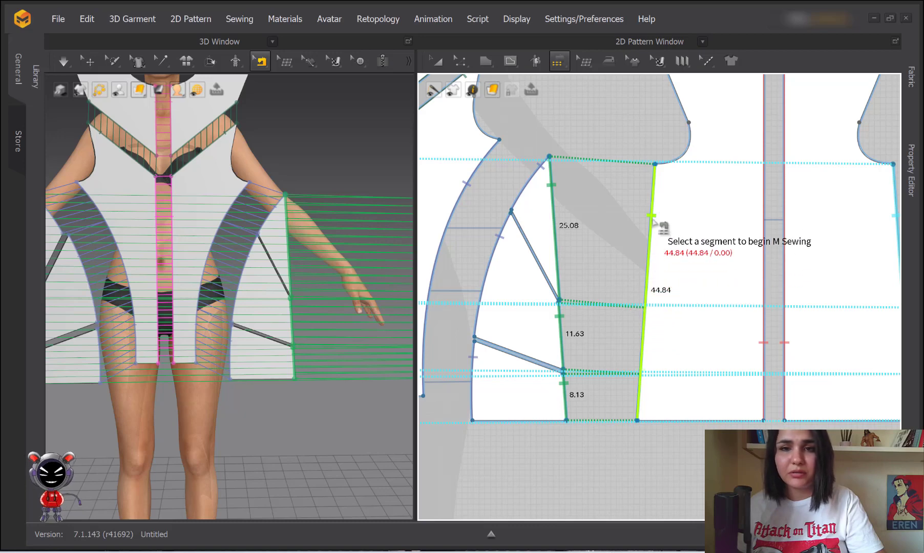
scroll(629, 210, "down", 2)
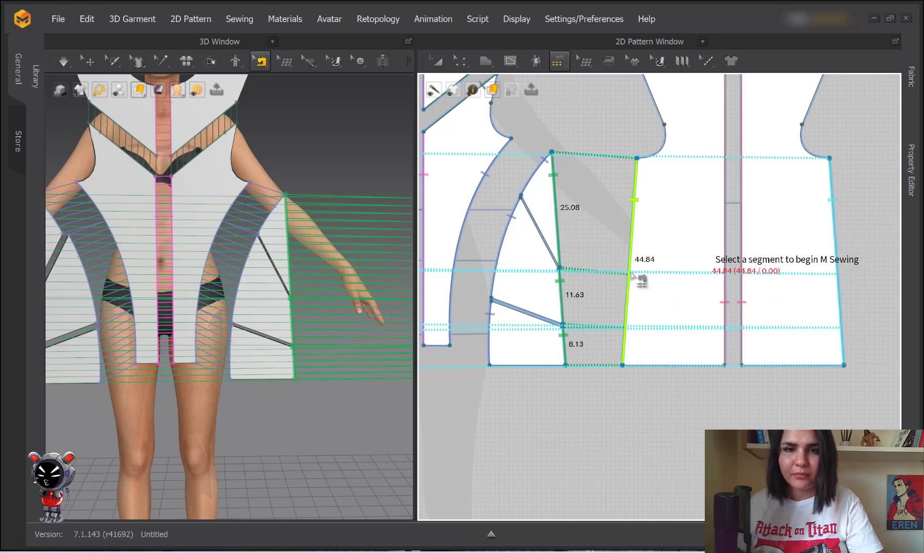
scroll(324, 250, "down", 2)
scroll(355, 247, "down", 2)
scroll(564, 205, "down", 3)
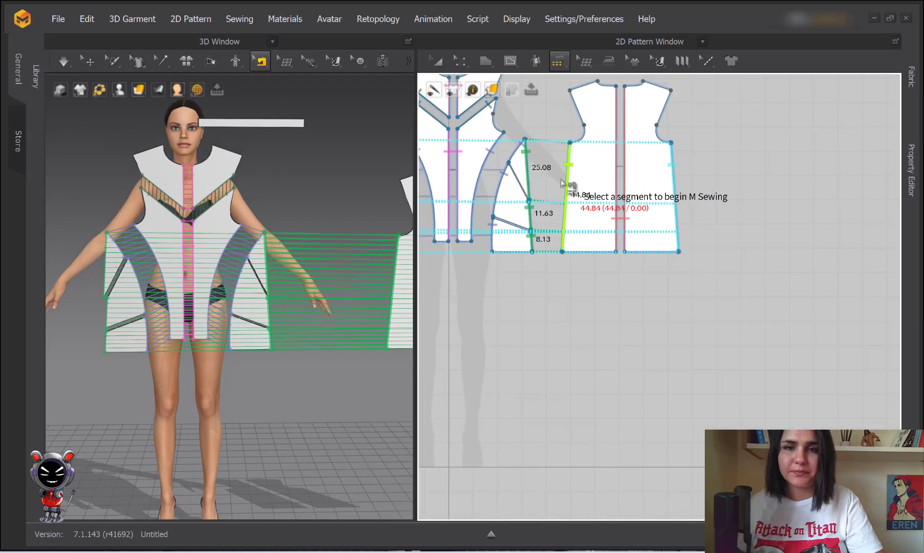
left_click(557, 61)
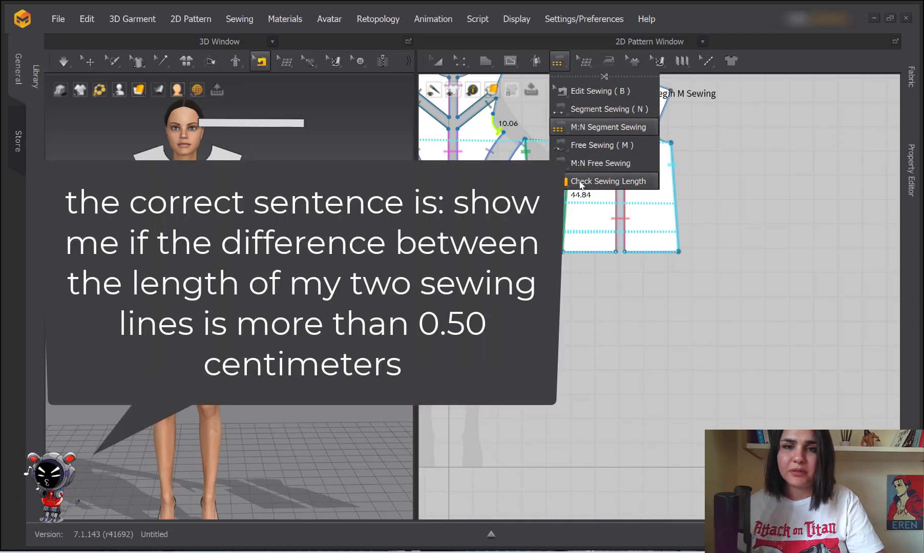
Enable Check Sewing Length at 0.50 cm with Ratio Difference off, and finish the 44.84 seam
left_click(604, 185)
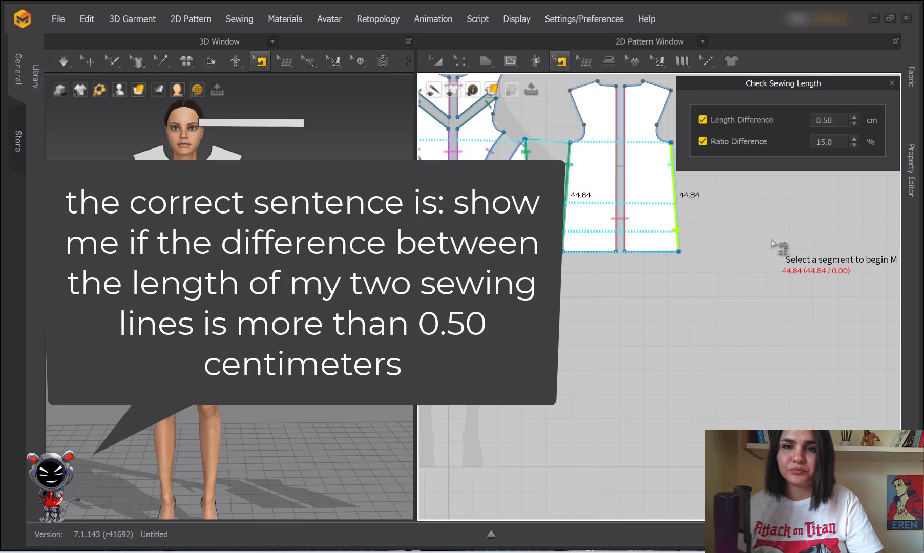
left_click(702, 142)
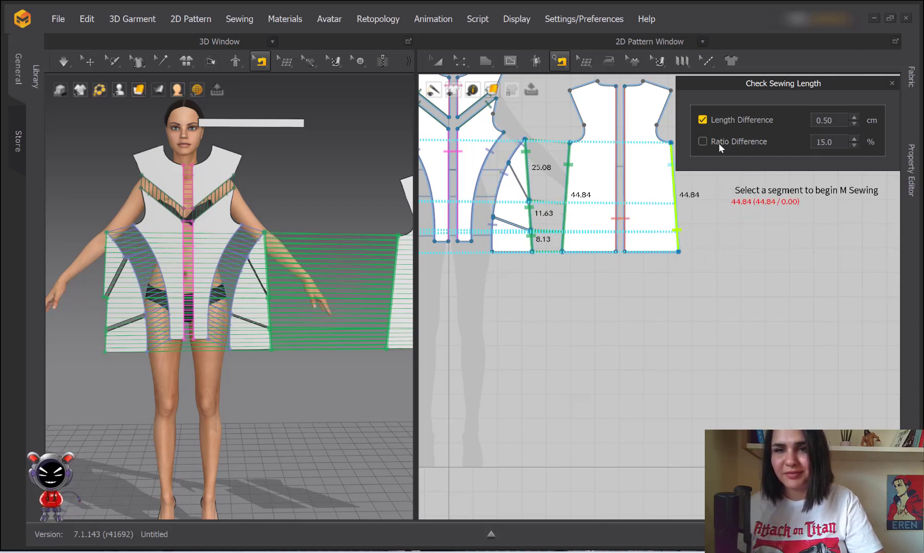
scroll(661, 230, "down", 3)
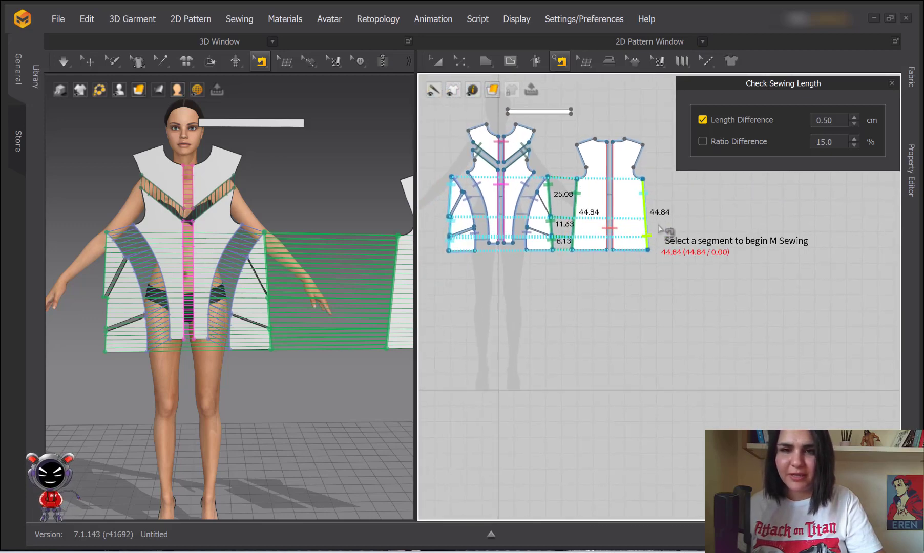
left_click(659, 228)
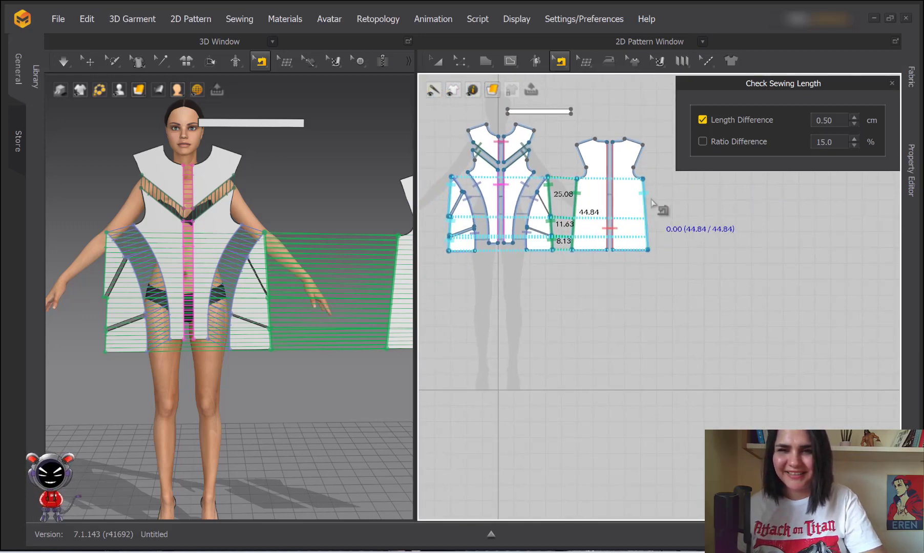
scroll(665, 215, "up", 2)
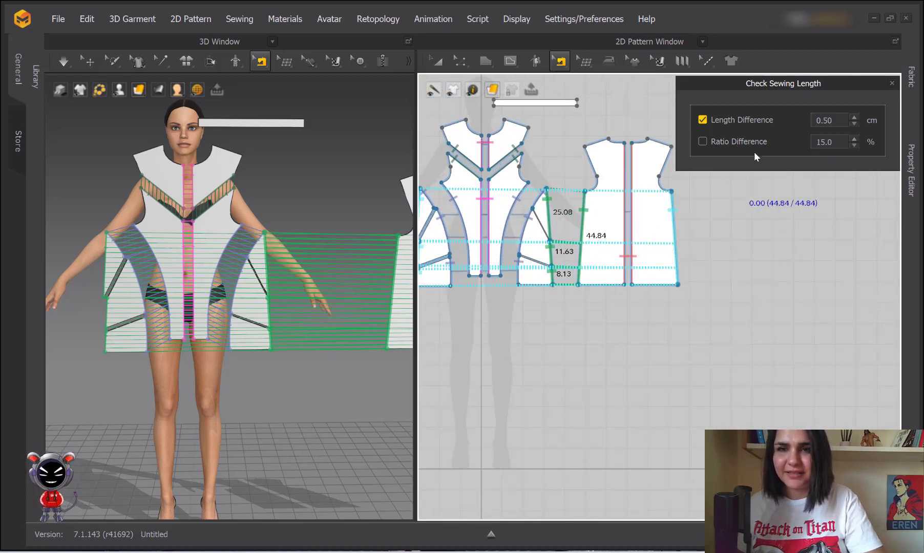
middle_click_drag(693, 239, 631, 246)
scroll(581, 203, "up", 3)
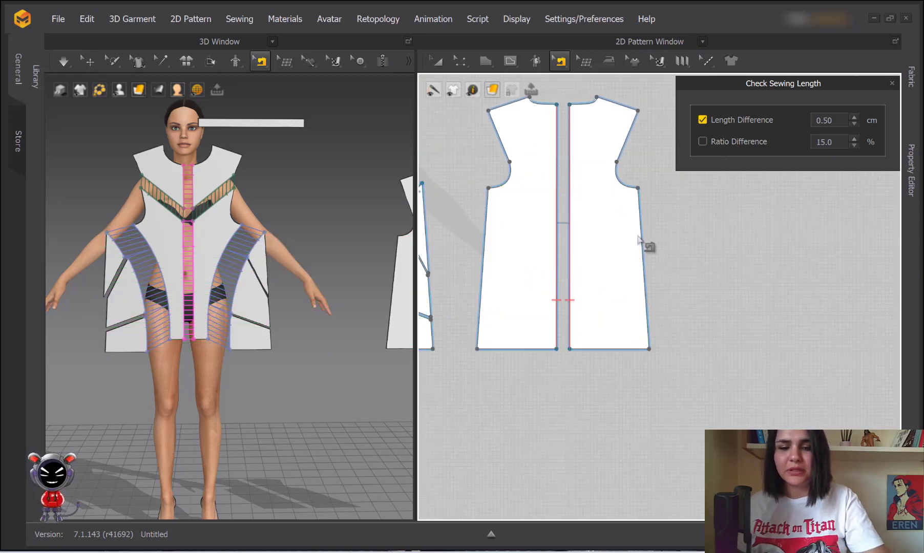
Sew the back piece's 44.84 side edge to the 67.93 edge, producing a red -23.10 mismatch
left_click(646, 293)
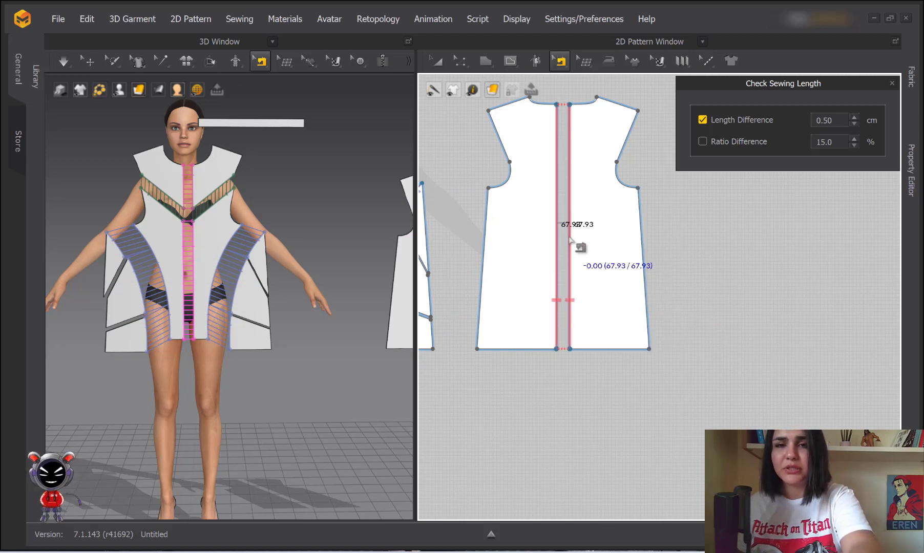
right_click(570, 238)
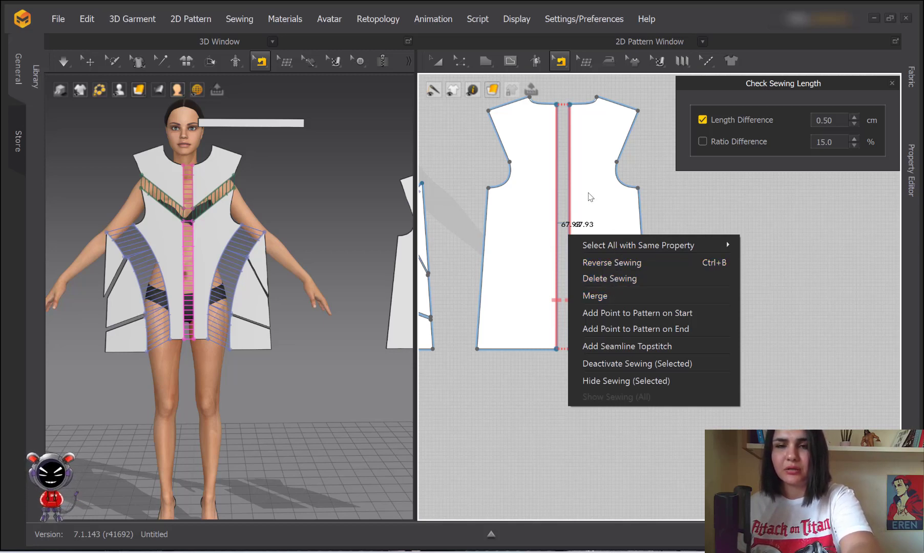
left_click(611, 195)
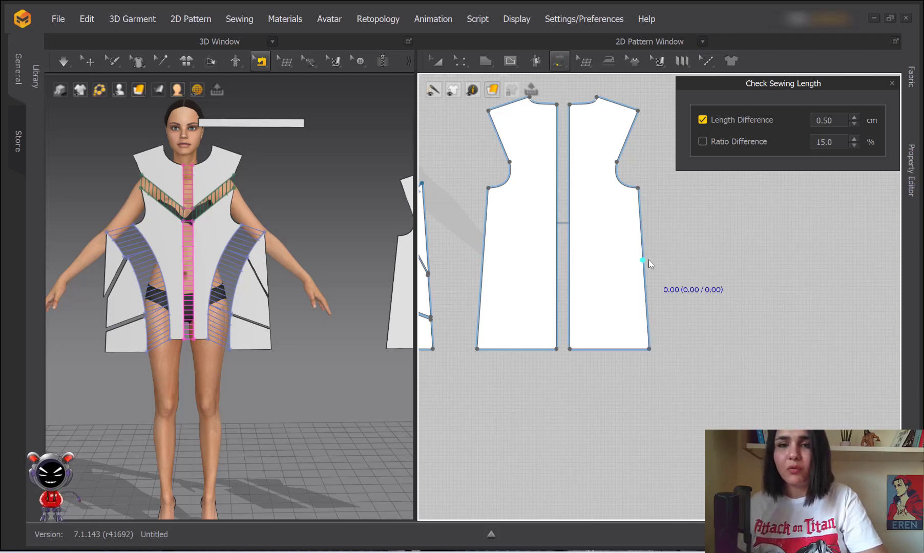
left_click(641, 216)
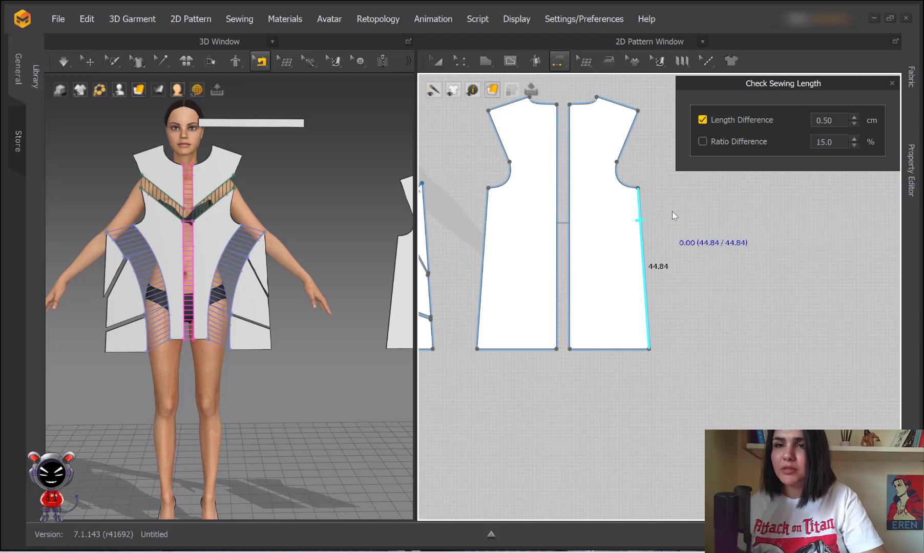
left_click(573, 155)
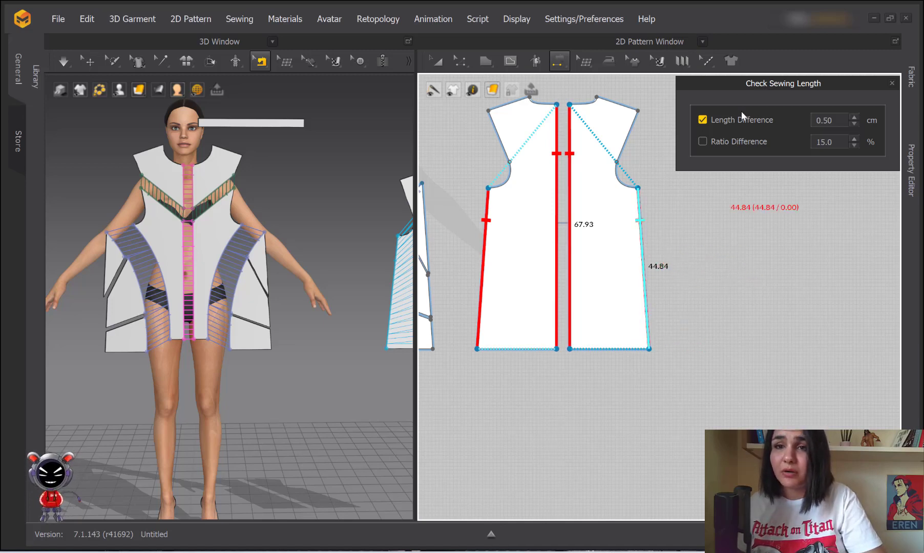
Raise the Length Difference tolerance to 97.00 cm and close the Check Sewing Length panel
left_click_drag(835, 120, 727, 124)
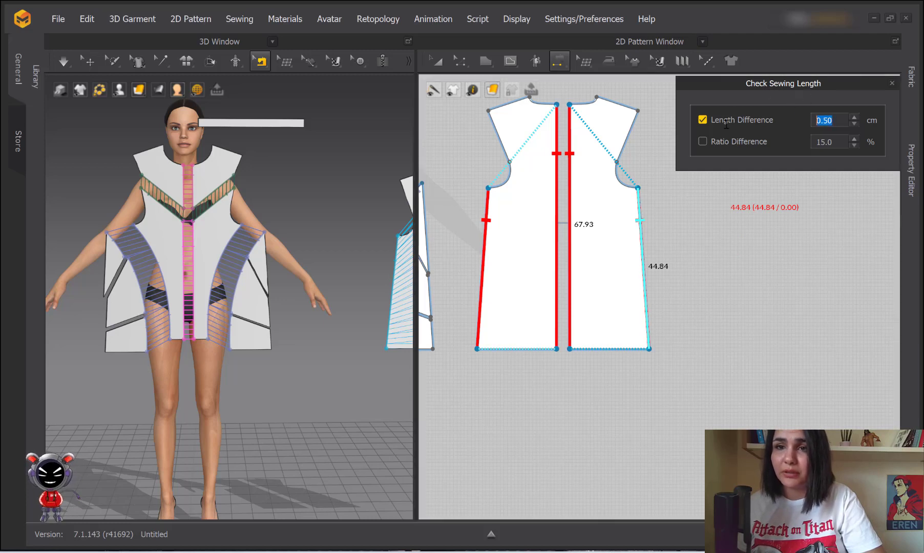
type("100")
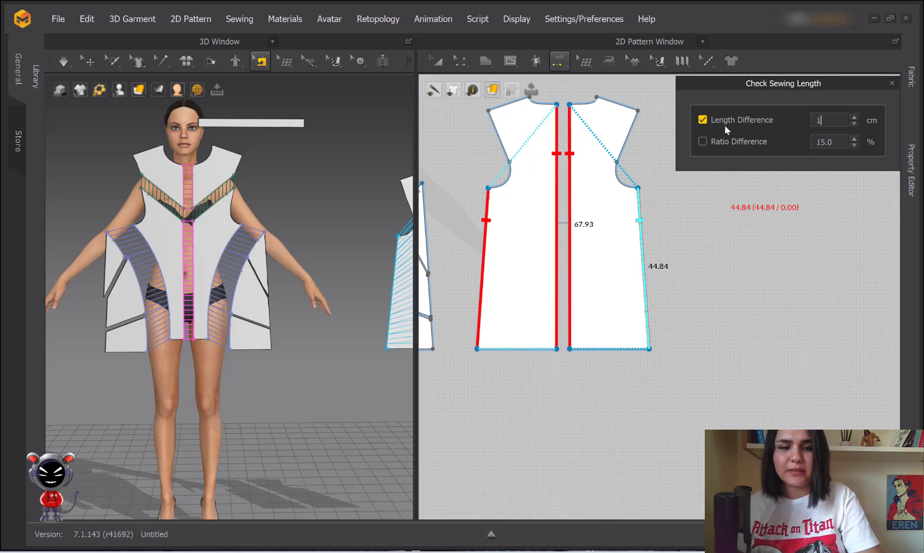
key("Return")
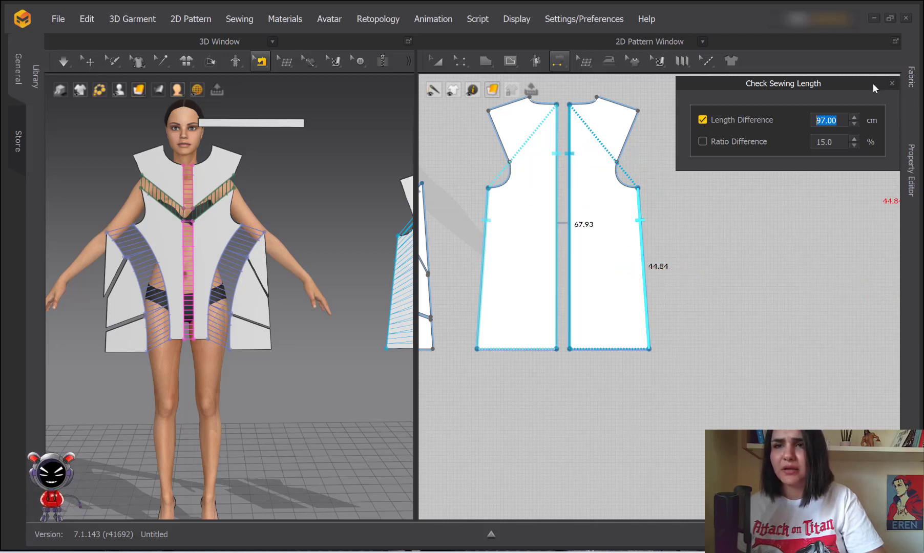
left_click(892, 84)
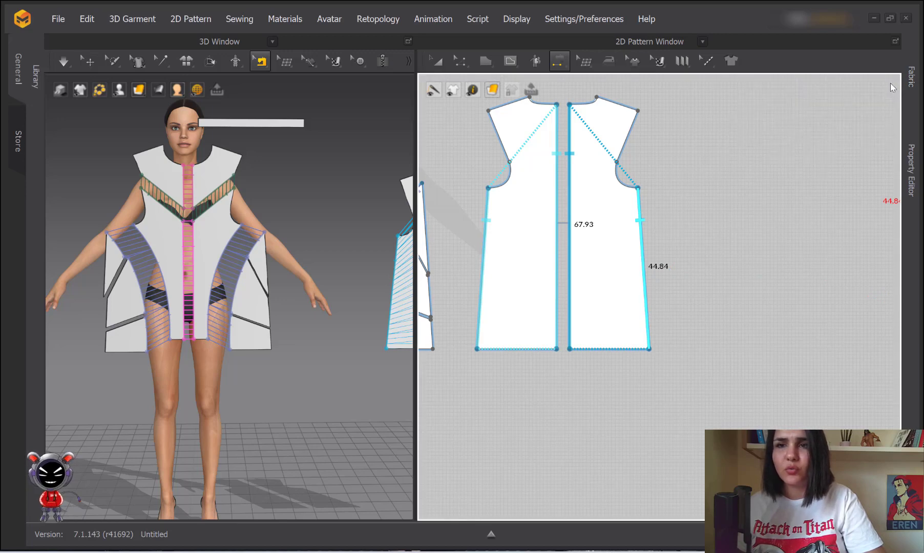
scroll(311, 195, "down", 5)
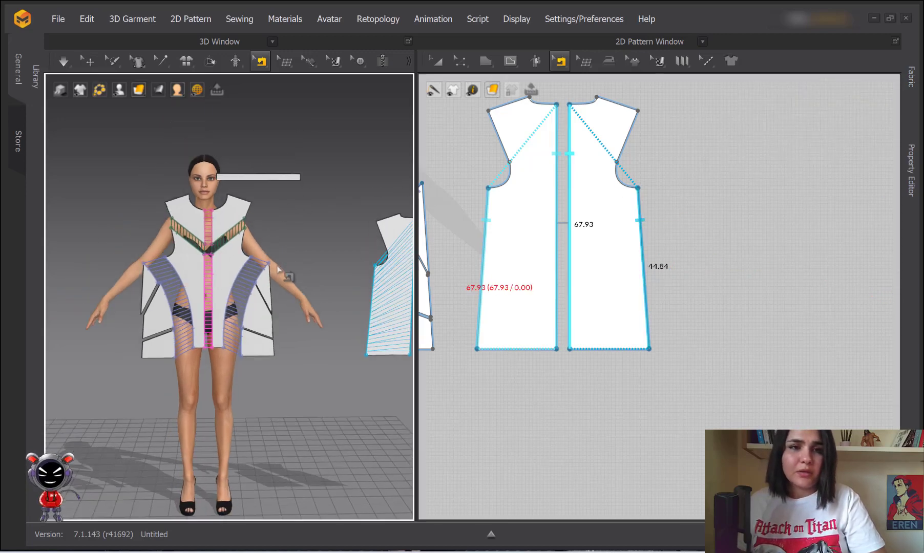
Box-select the sewing lines on the two back pieces in Edit Sewing and delete them
scroll(458, 228, "down", 2)
scroll(275, 237, "down", 1)
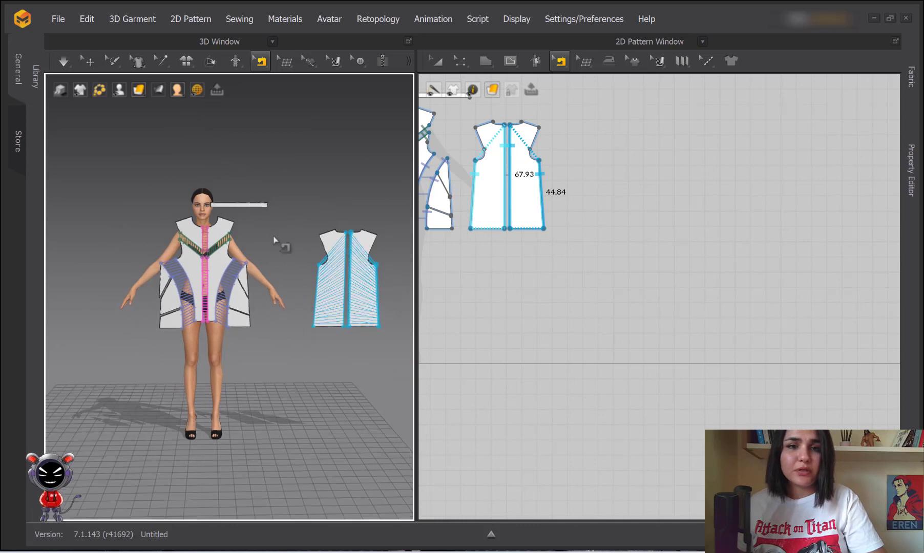
middle_click_drag(275, 237, 347, 246)
middle_click_drag(514, 232, 659, 269)
left_click(437, 61)
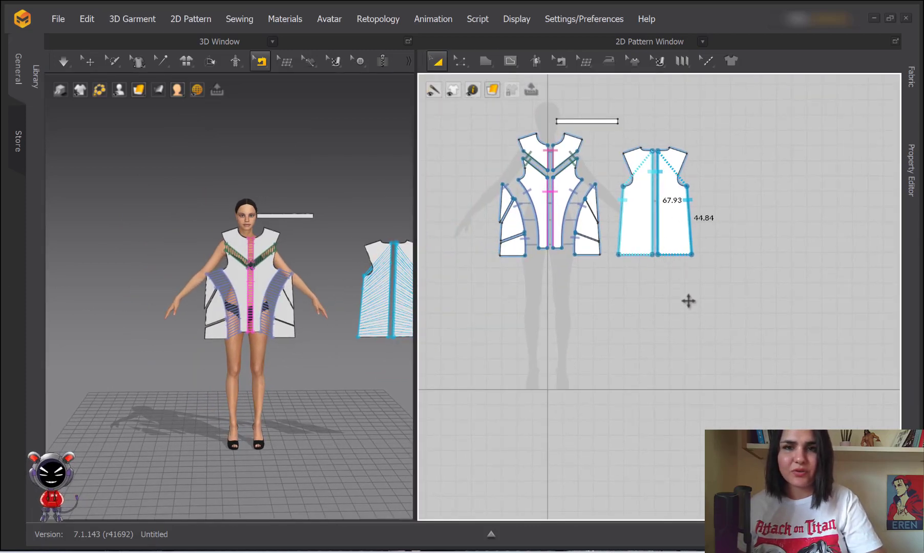
left_click_drag(614, 266, 727, 147)
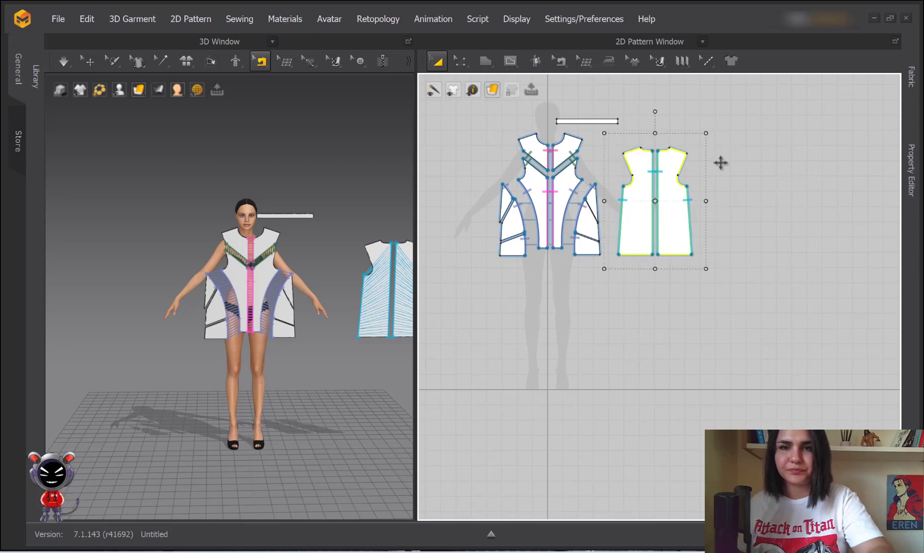
key("b")
left_click_drag(612, 271, 737, 128)
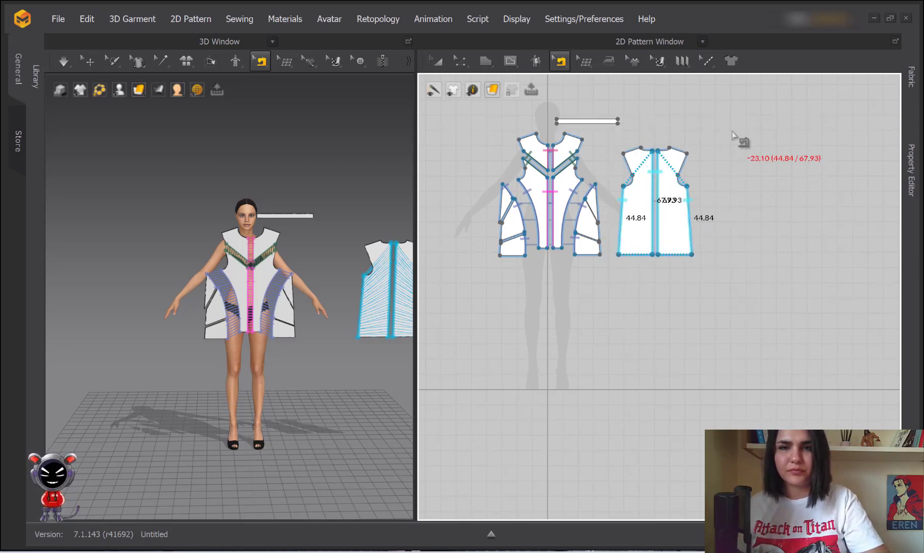
key("Delete")
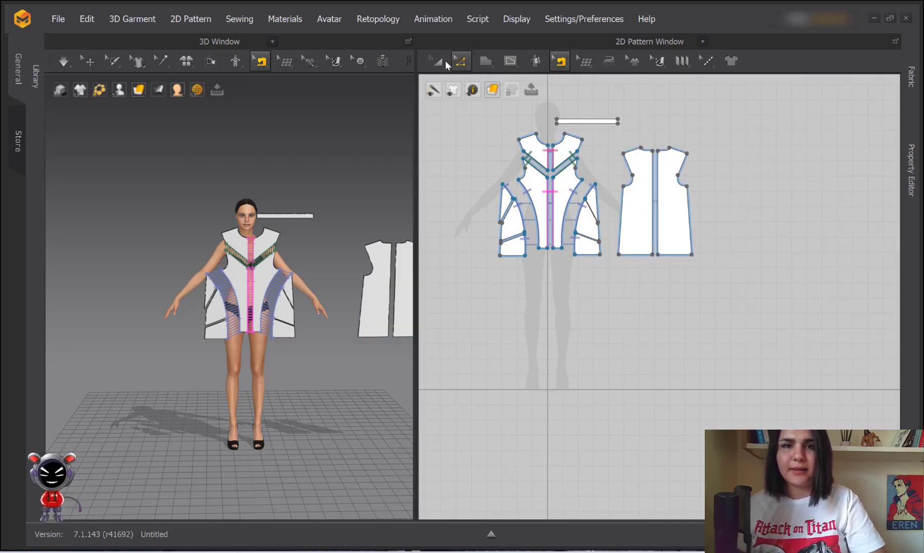
key("a")
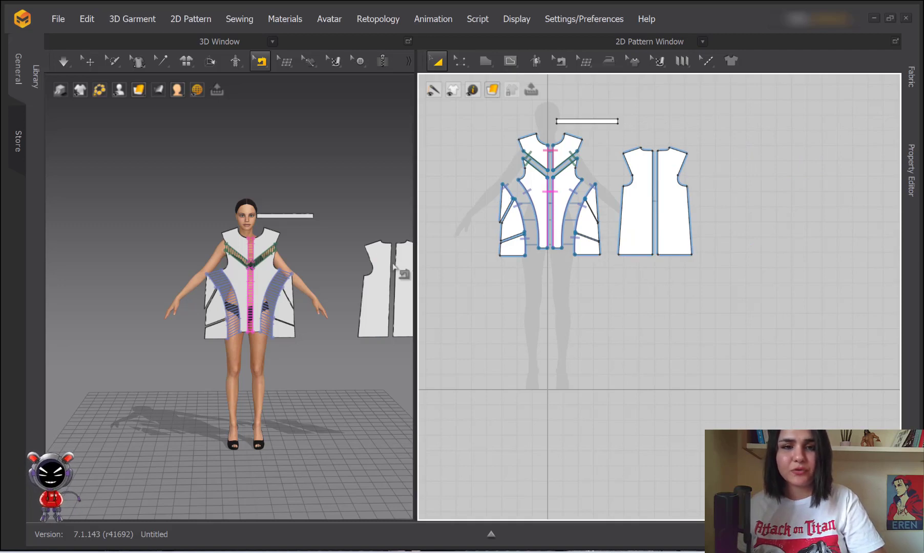
Reselect both back pattern pieces with Transform Pattern and make the 3D view active
middle_click_drag(382, 276, 332, 267)
scroll(357, 259, "up", 2)
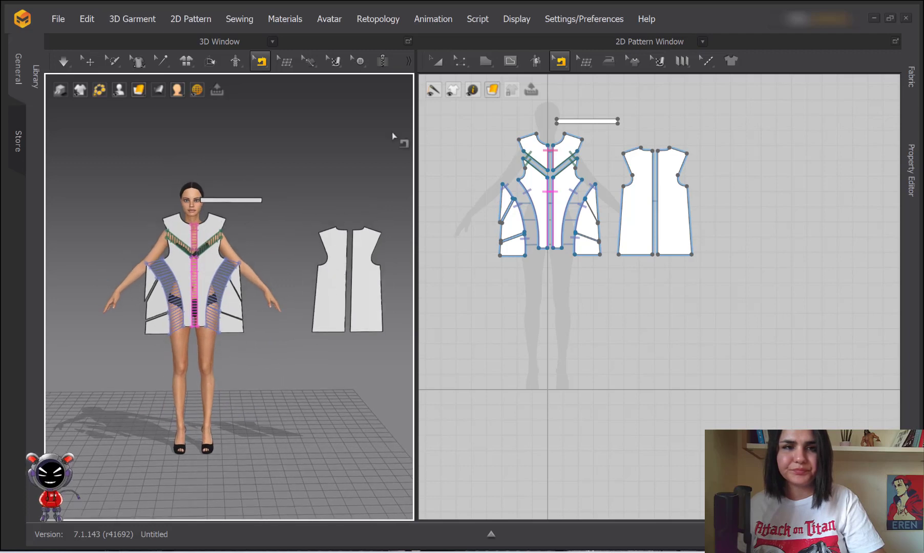
left_click(437, 62)
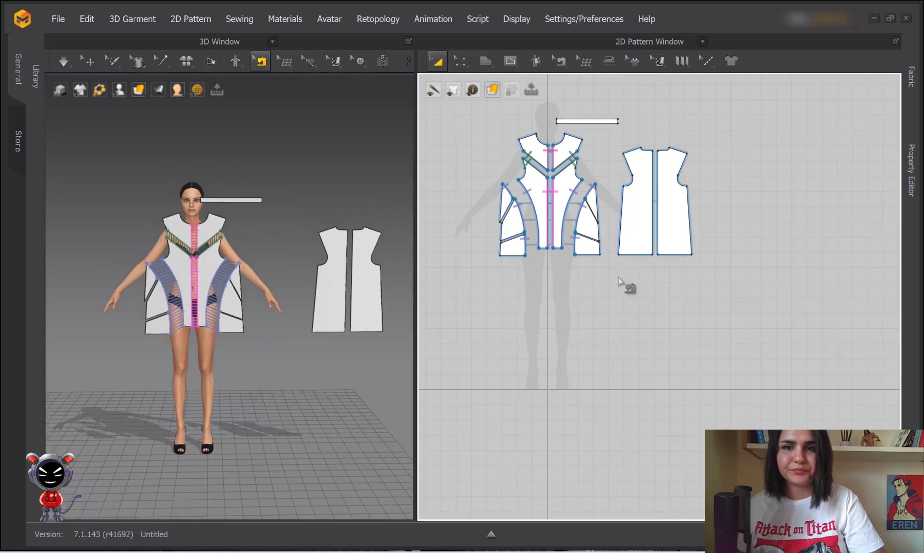
left_click_drag(618, 279, 734, 135)
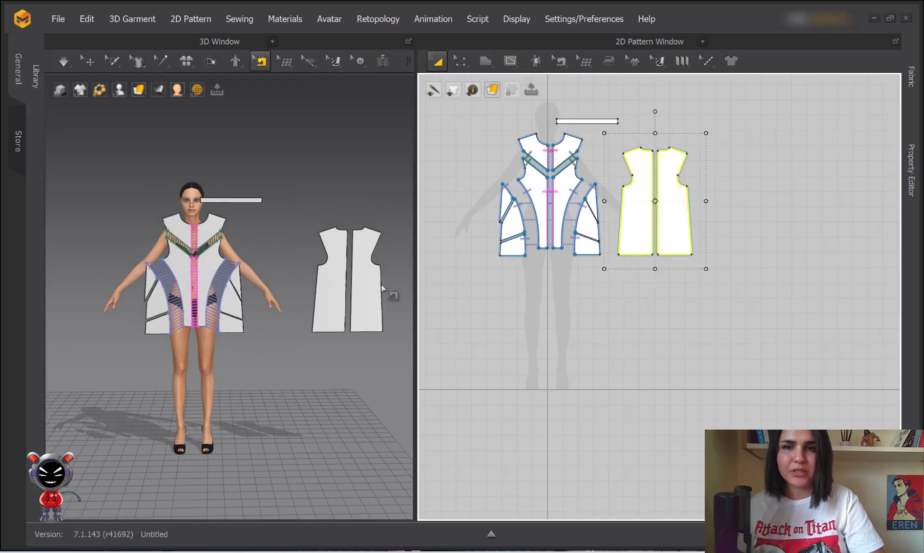
left_click(332, 293)
Select both yellow back pieces in 3D and flip them horizontally
key("q")
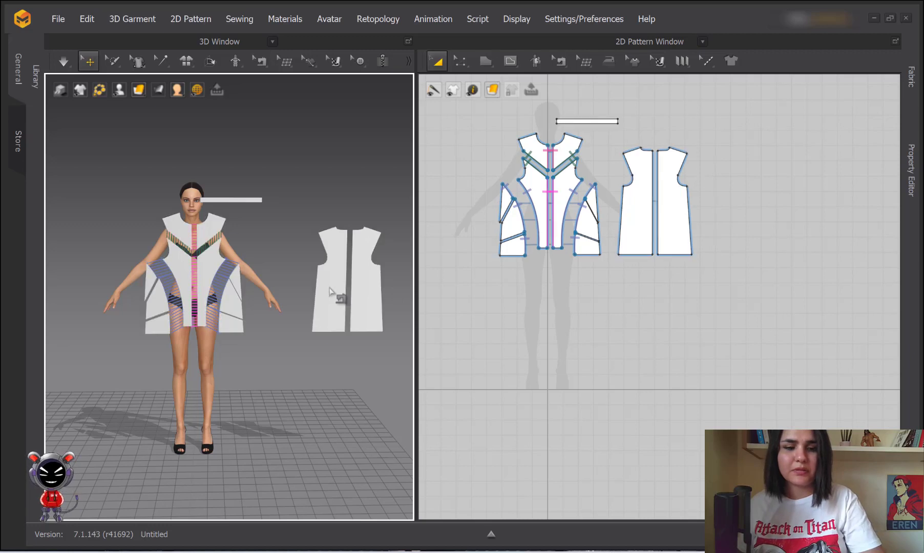
left_click_drag(618, 279, 747, 137)
right_click(330, 306)
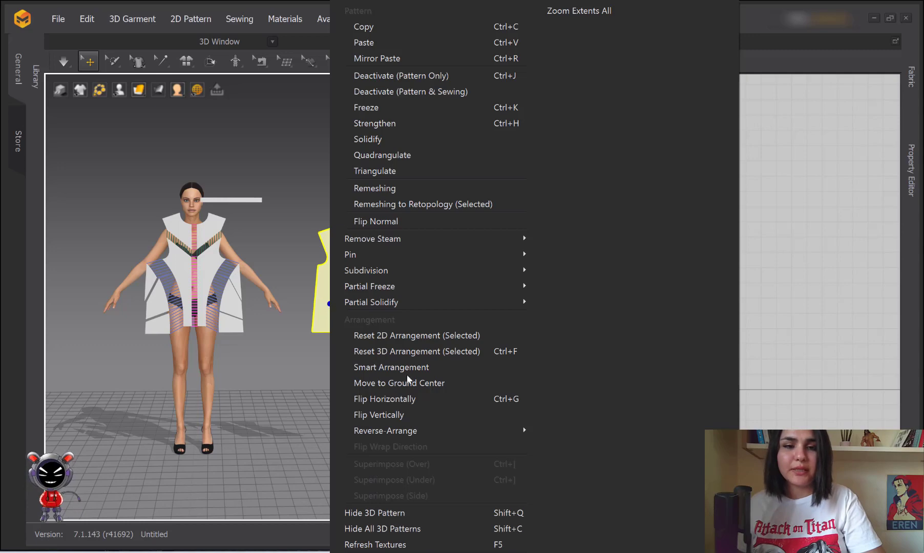
left_click(371, 403)
Move the mirrored back pieces so they sit centred behind the avatar
scroll(343, 299, "up", 3)
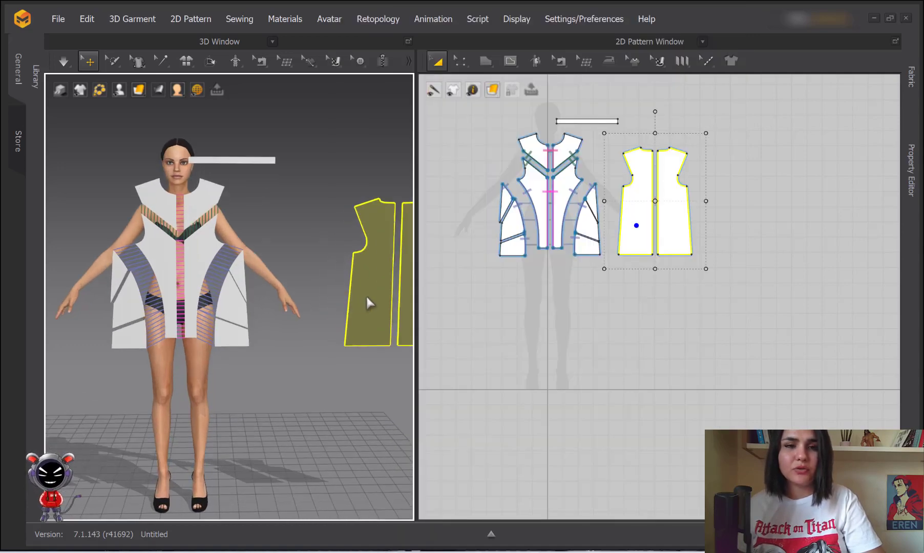
left_click_drag(371, 306, 170, 275)
right_click_drag(169, 275, 244, 294)
scroll(244, 295, "up", 5)
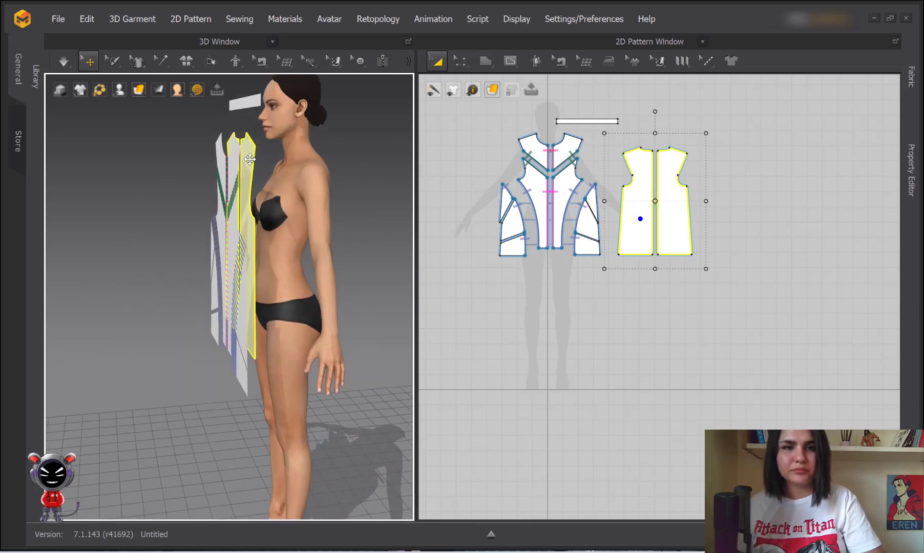
left_click_drag(250, 159, 353, 168)
right_click_drag(338, 185, 243, 182)
left_click_drag(339, 248, 374, 245)
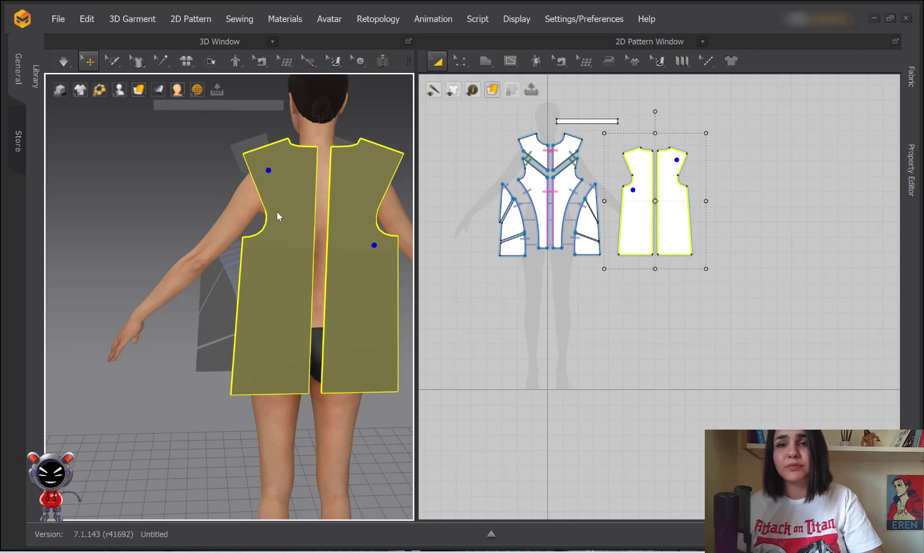
Flip the back pieces vertically so their outer face shows, then deselect them
right_click(283, 171)
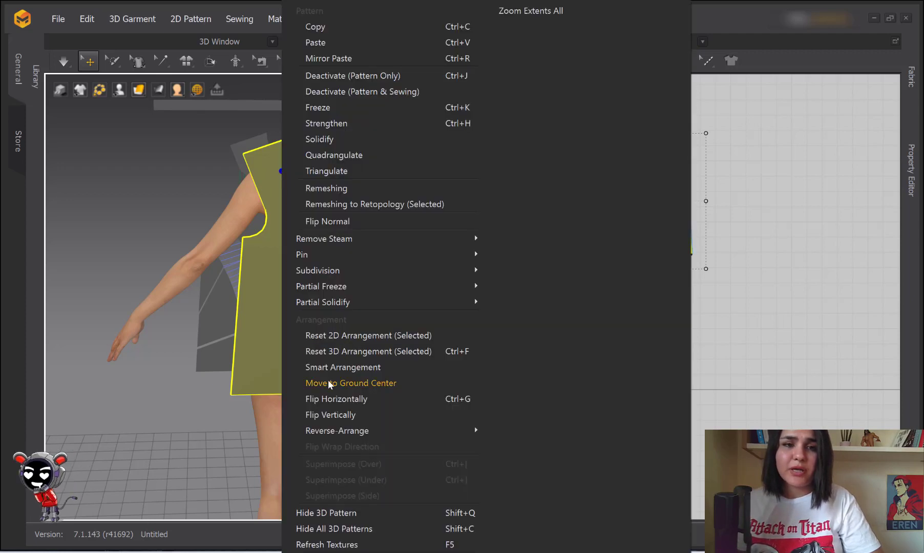
left_click(342, 415)
scroll(285, 280, "down", 2)
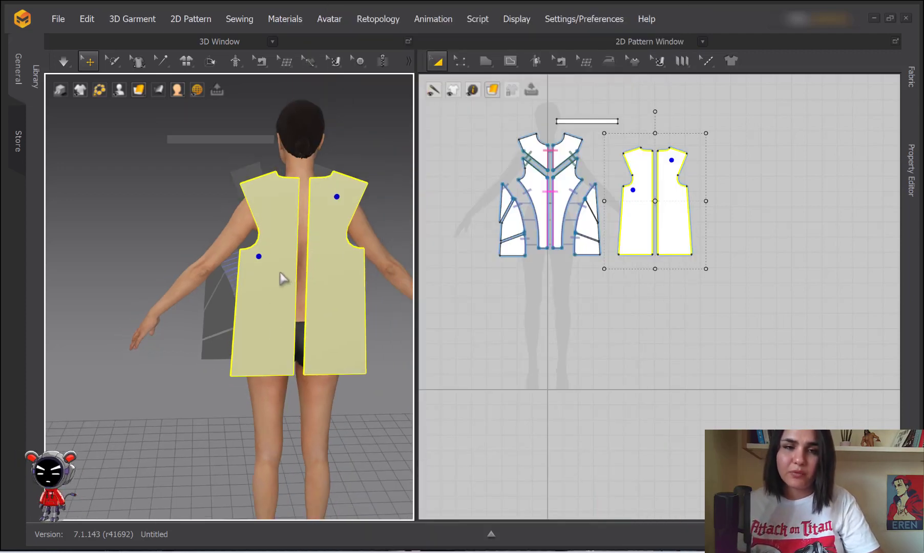
left_click(623, 326)
mouse_move(255, 212)
right_mouse_down()
mouse_move(341, 225)
mouse_move(407, 220)
mouse_move(250, 253)
mouse_move(414, 233)
mouse_move(439, 240)
mouse_move(266, 205)
right_mouse_up()
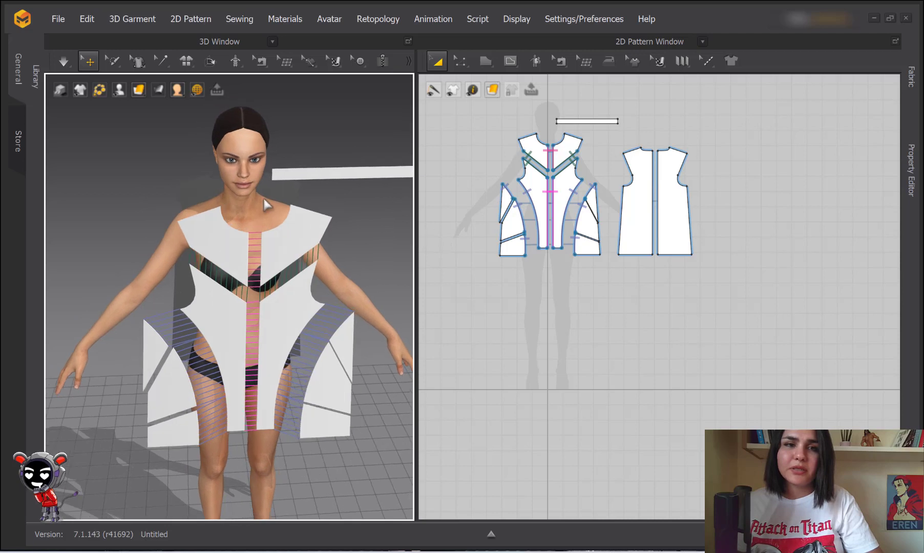
Hide the avatar and all garment pieces from the 3D window
right_click(250, 213)
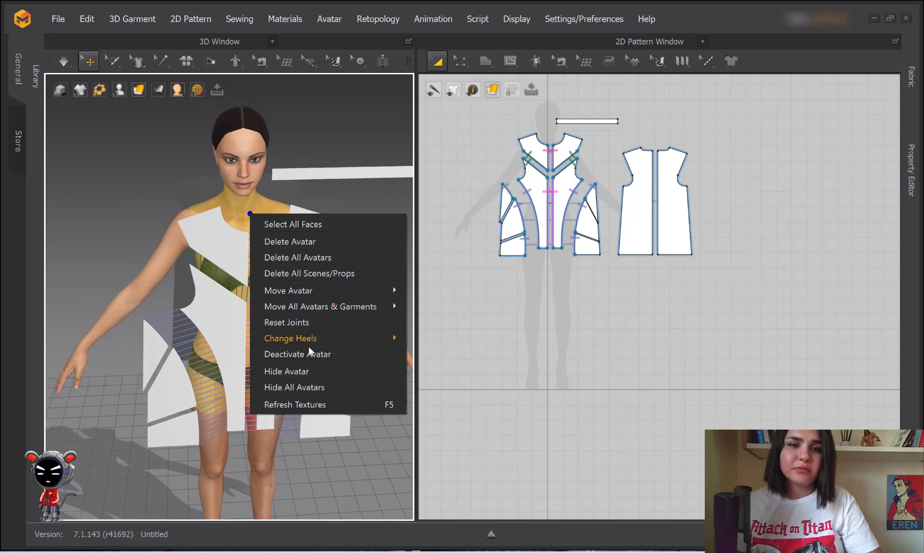
left_click(296, 372)
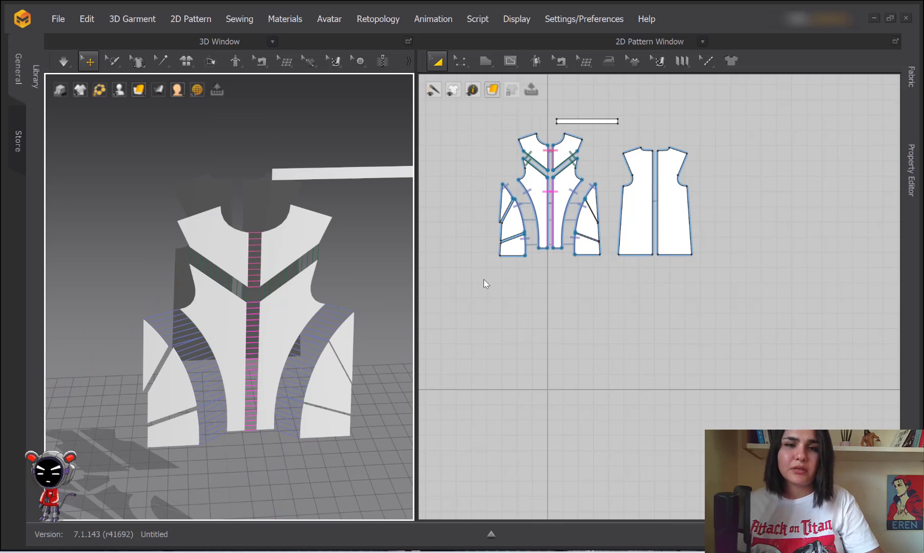
left_click_drag(484, 281, 631, 103)
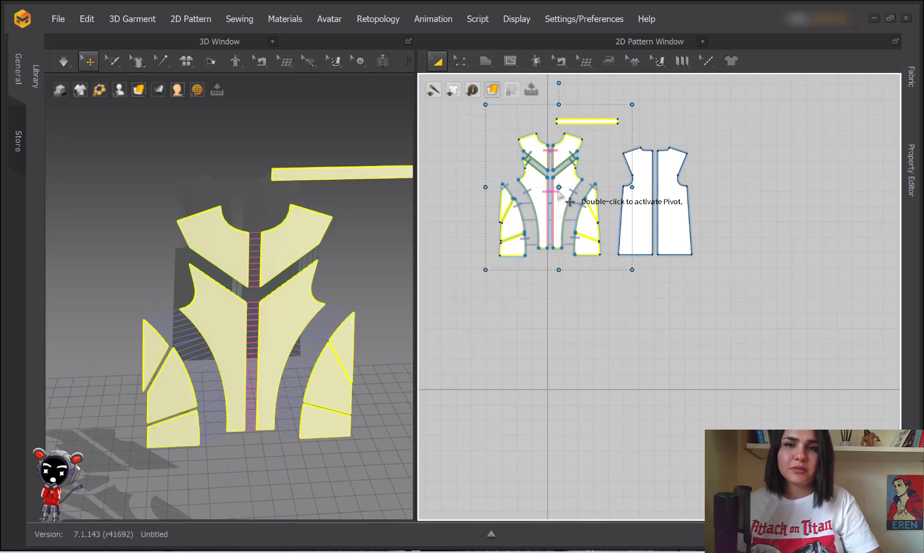
right_click(563, 196)
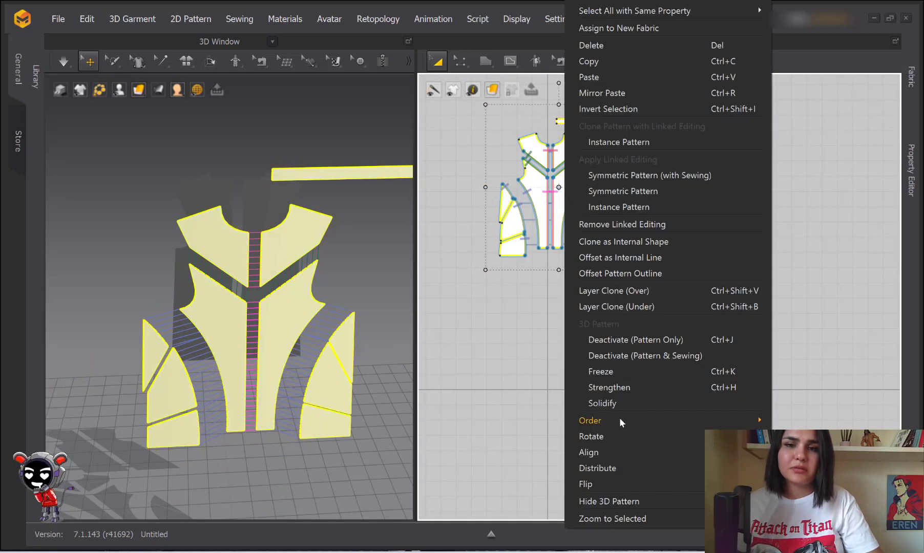
left_click(281, 250)
right_click(282, 250)
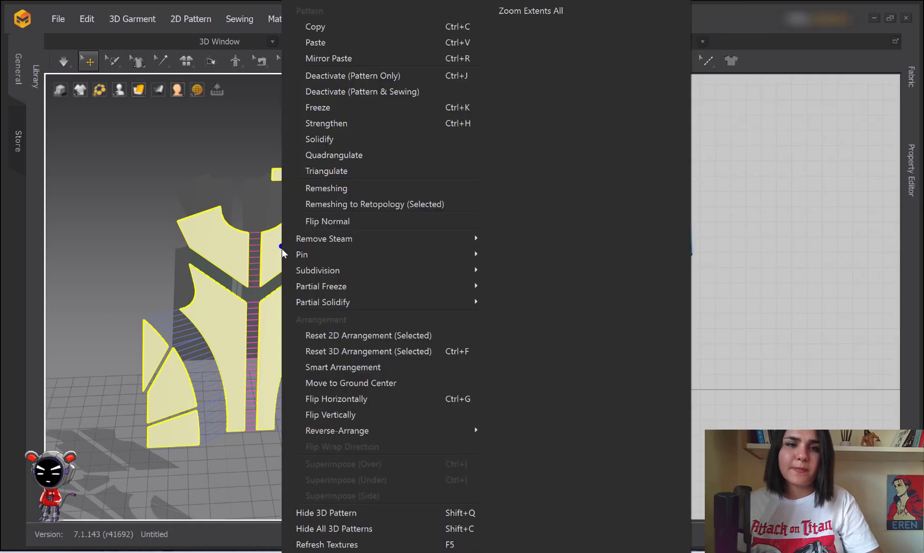
left_click(330, 528)
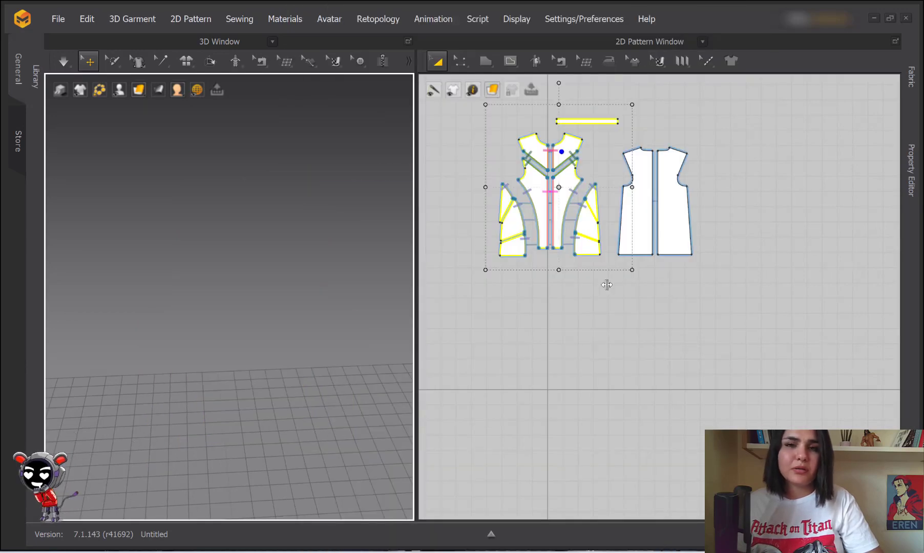
Show only the two back pattern pieces in 3D using Show 3D Pattern
scroll(618, 280, "down", 3)
mouse_move(581, 244)
left_mouse_down()
mouse_move(602, 229)
mouse_move(654, 146)
left_mouse_up()
right_click(588, 193)
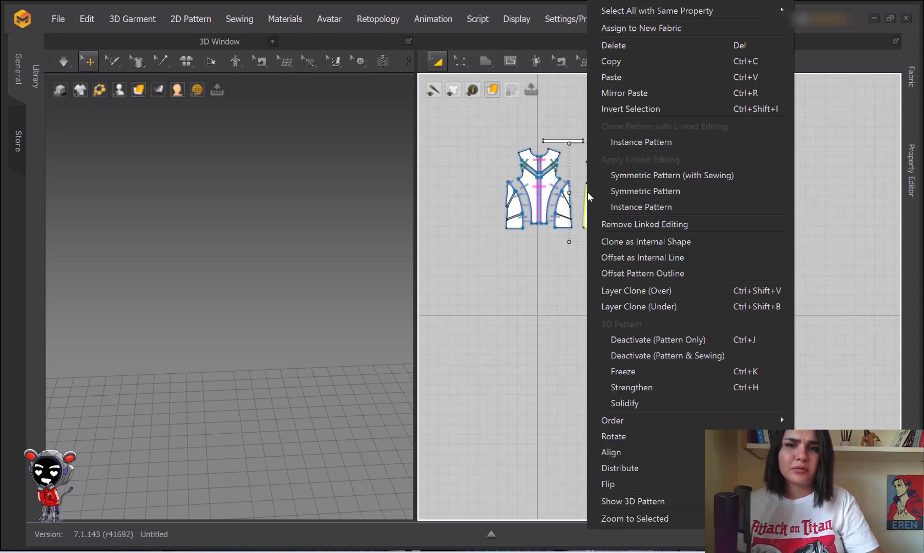
left_click(635, 501)
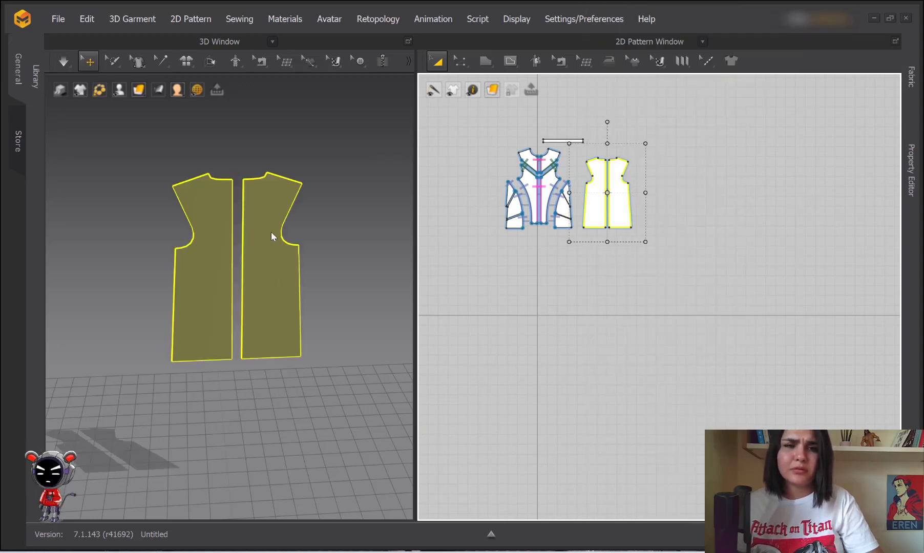
left_click(626, 304)
scroll(556, 232, "up", 3)
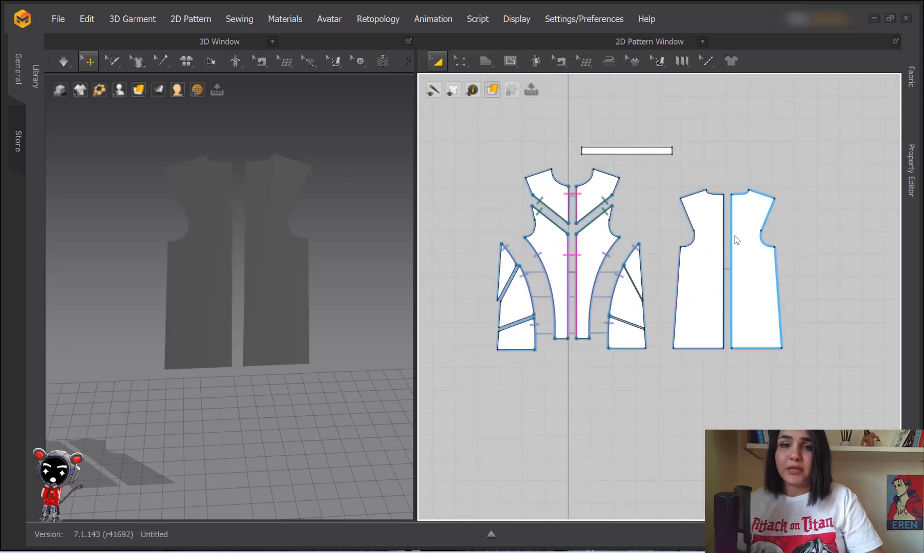
left_click(191, 182)
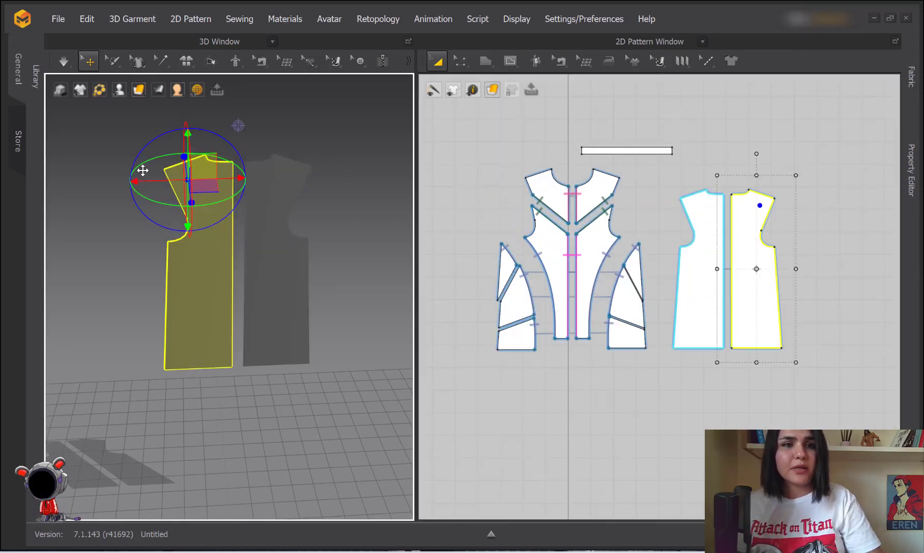
middle_click_drag(208, 180, 242, 123)
left_click(368, 156)
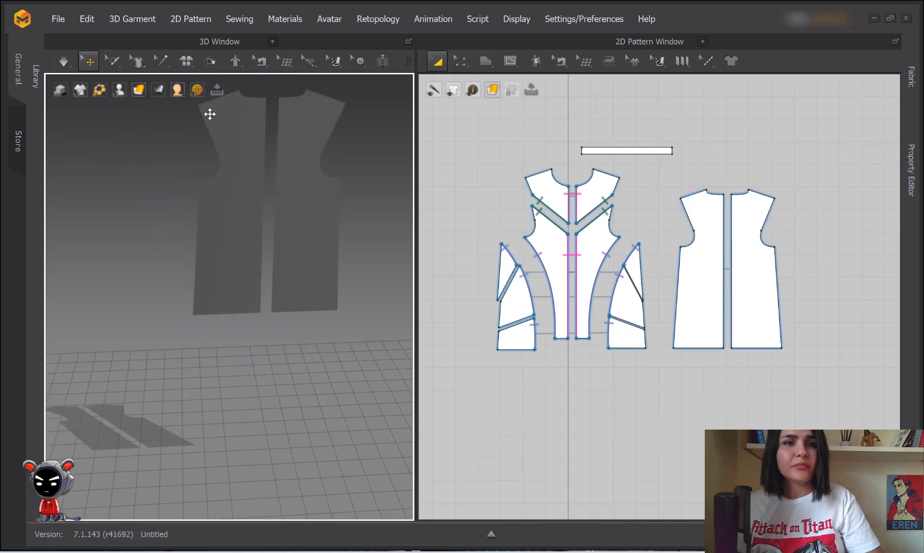
left_click(211, 113)
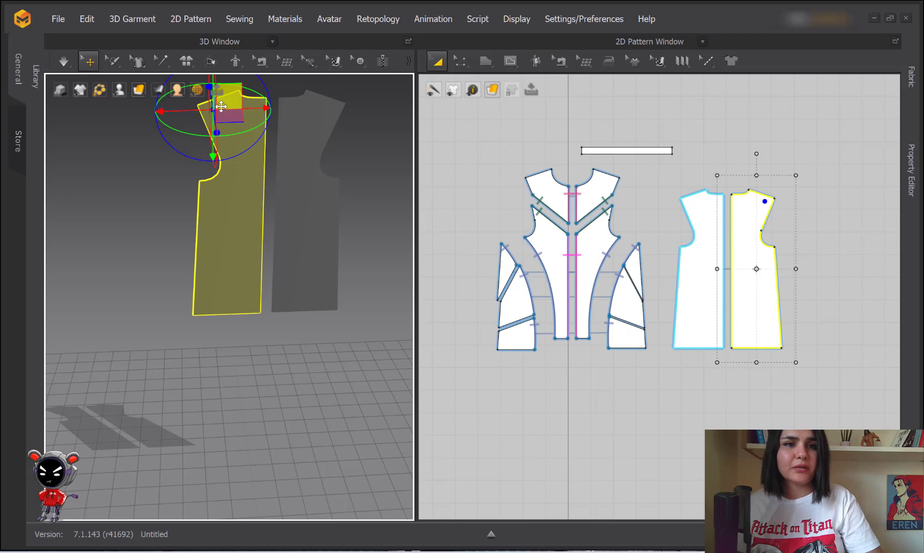
middle_click_drag(227, 131, 250, 197)
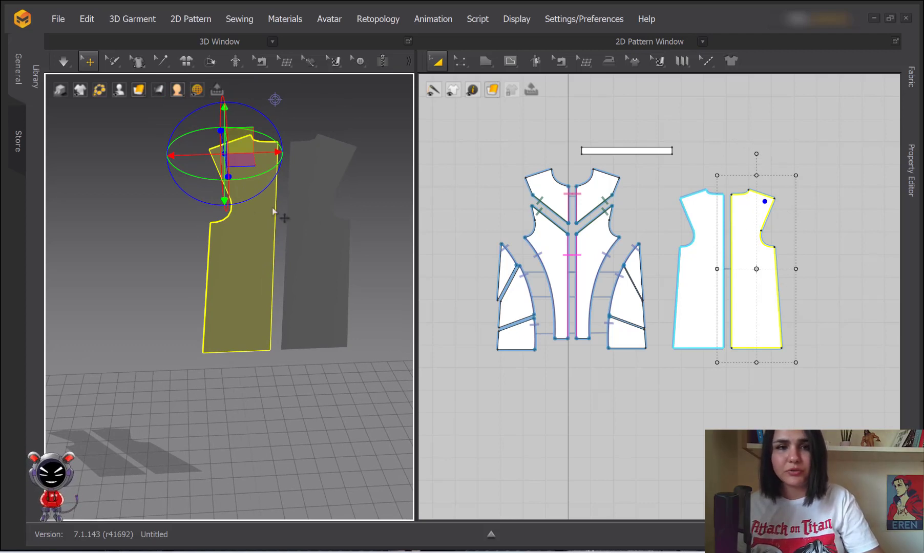
left_click(668, 189)
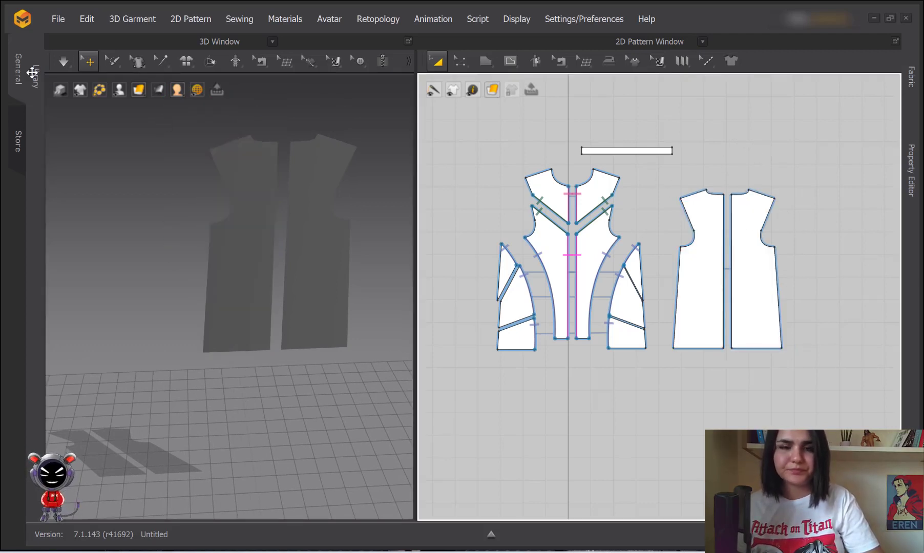
Turn the avatar and all garment pieces back on in the 3D window and reframe the view
left_click(119, 90)
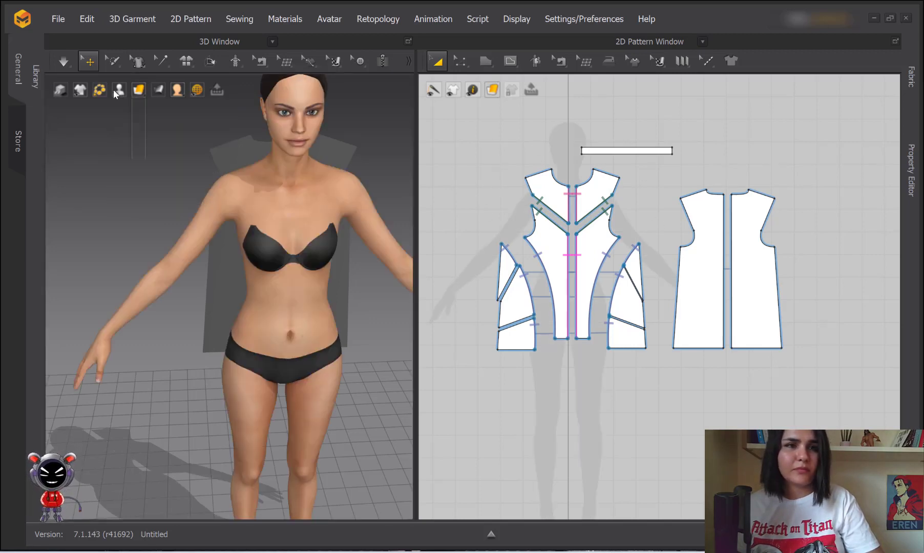
left_click(80, 106)
scroll(283, 218, "down", 3)
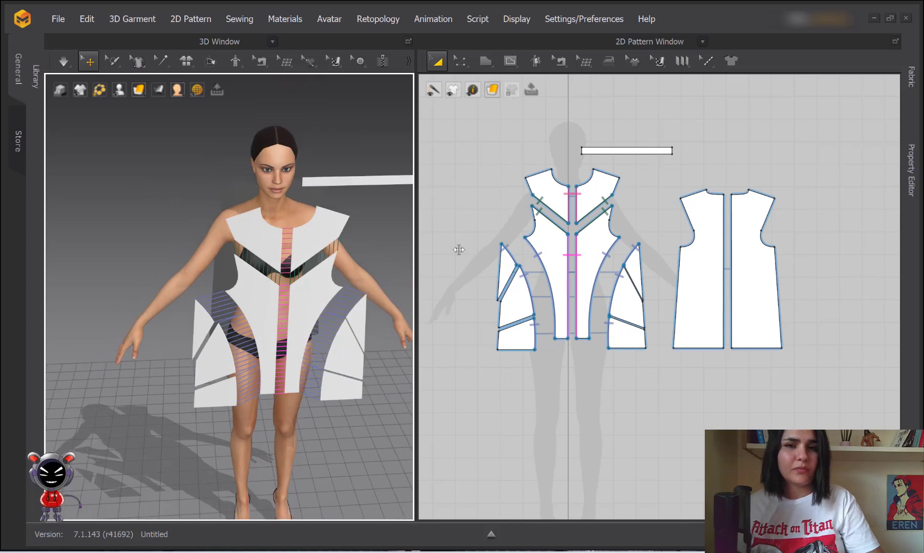
scroll(274, 255, "down", 2)
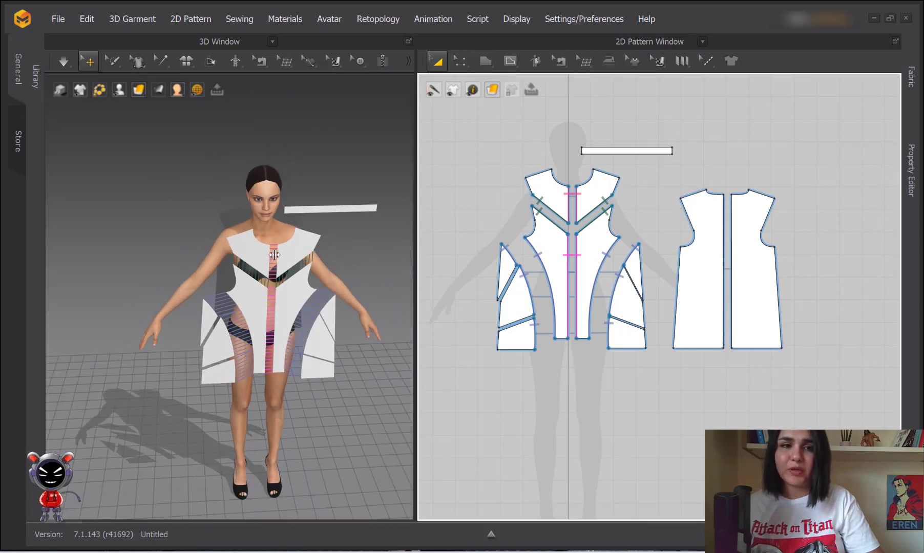
mouse_move(274, 255)
right_mouse_down()
mouse_move(320, 277)
mouse_move(285, 252)
right_mouse_up()
scroll(285, 252, "up", 4)
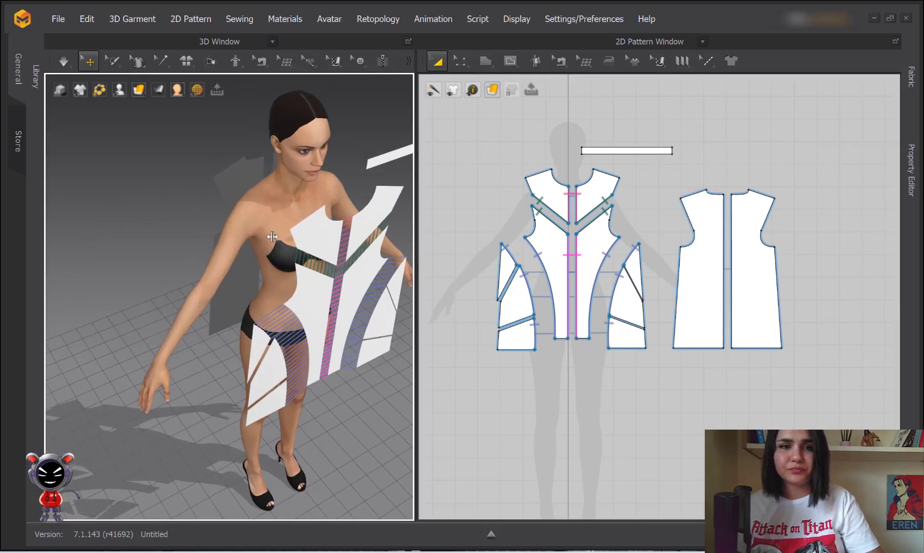
middle_click_drag(284, 252, 268, 307)
key("m")
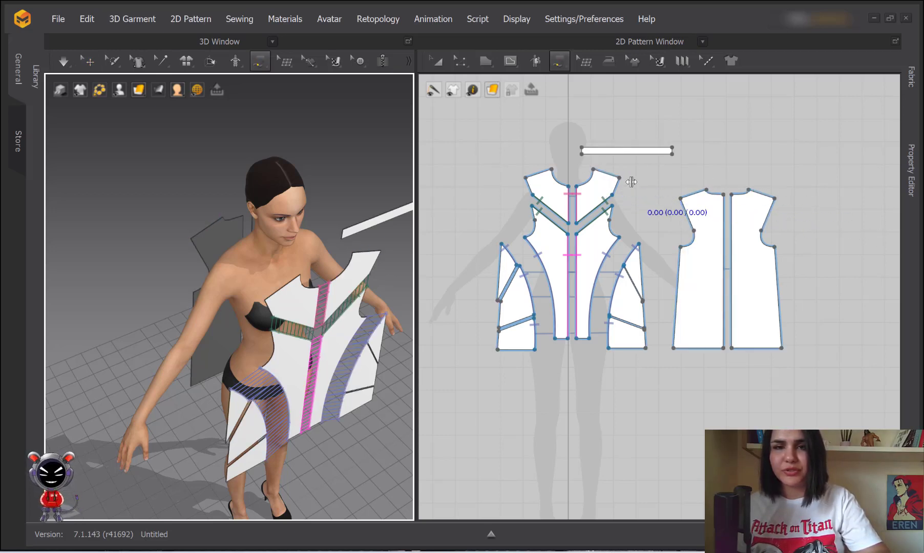
Sew the back shoulder to the front shoulder and the 44.84 back side to the 25.08/11.63/8.13 side-panel edges
left_click(760, 190)
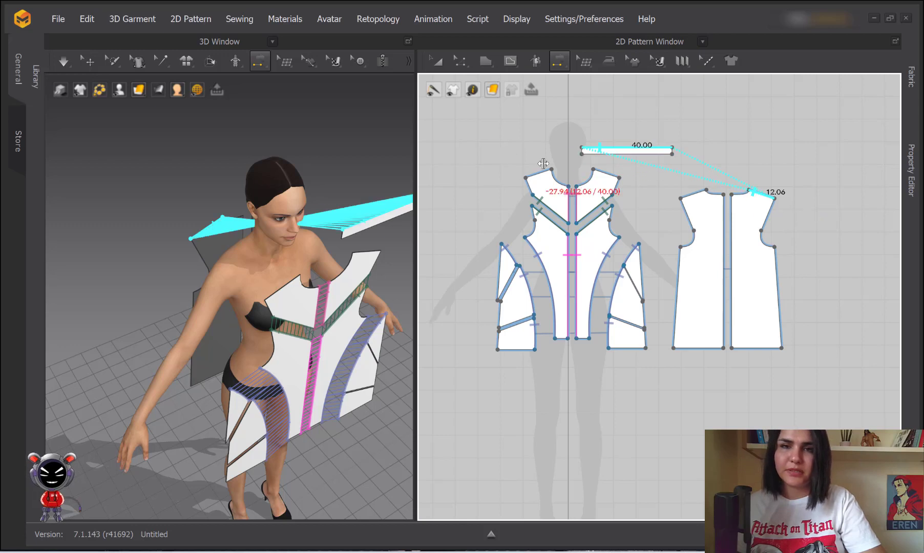
left_click(526, 177)
left_click(593, 170)
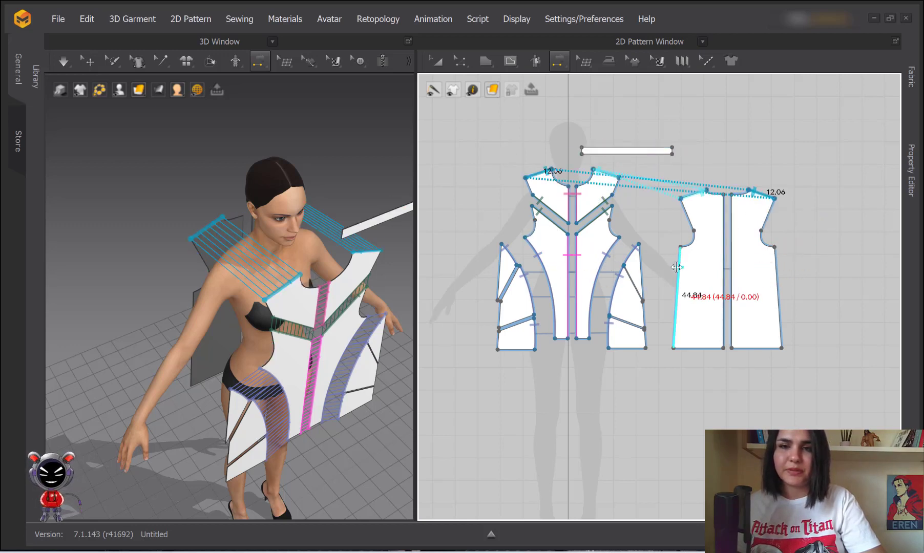
left_click(777, 266)
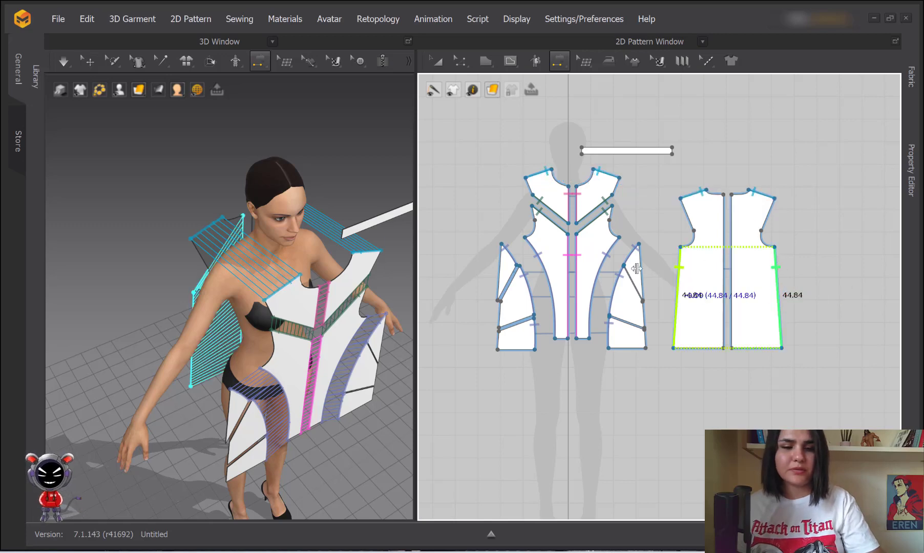
left_click(500, 261, "shift")
left_click(501, 308, "shift")
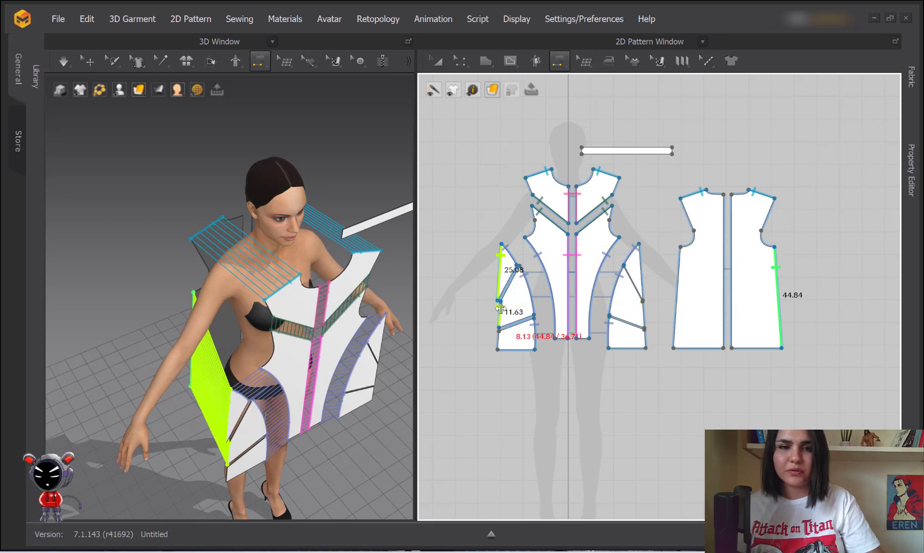
left_click(498, 337)
Join the two back halves with a 67.93 centre-back seam
right_click_drag(201, 346, 95, 258)
left_click(725, 229)
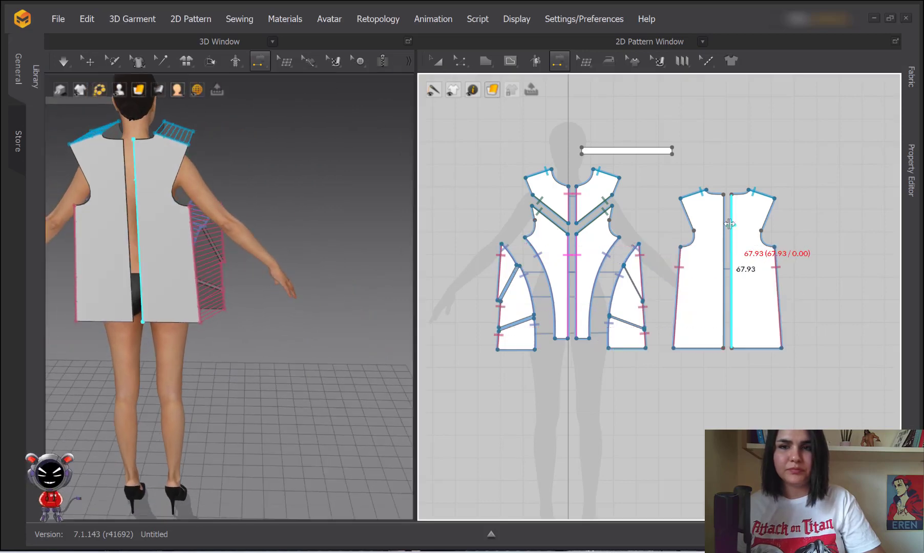
left_click(730, 221)
middle_click_drag(153, 170, 167, 228)
right_click_drag(167, 228, 328, 285)
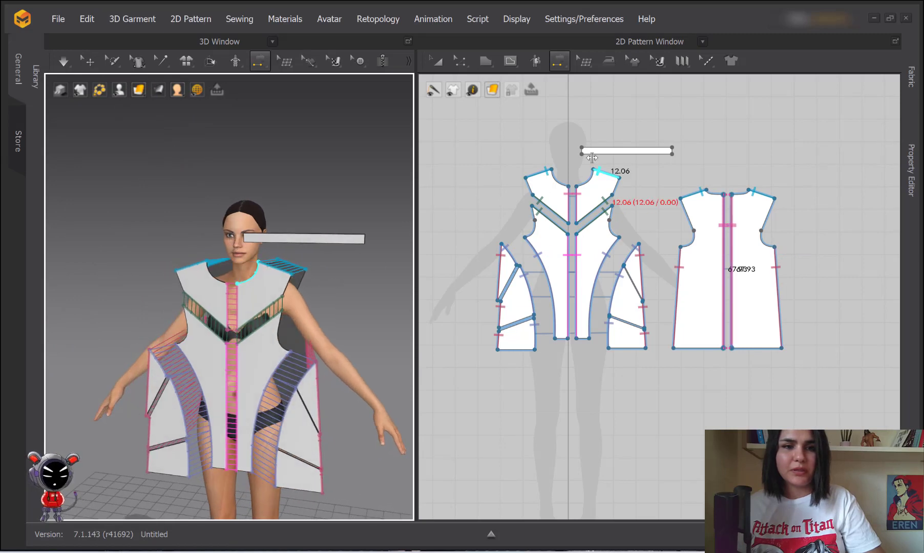
Marquee-select all the front dress pieces in the 2D window
left_click(437, 60)
left_click(639, 151)
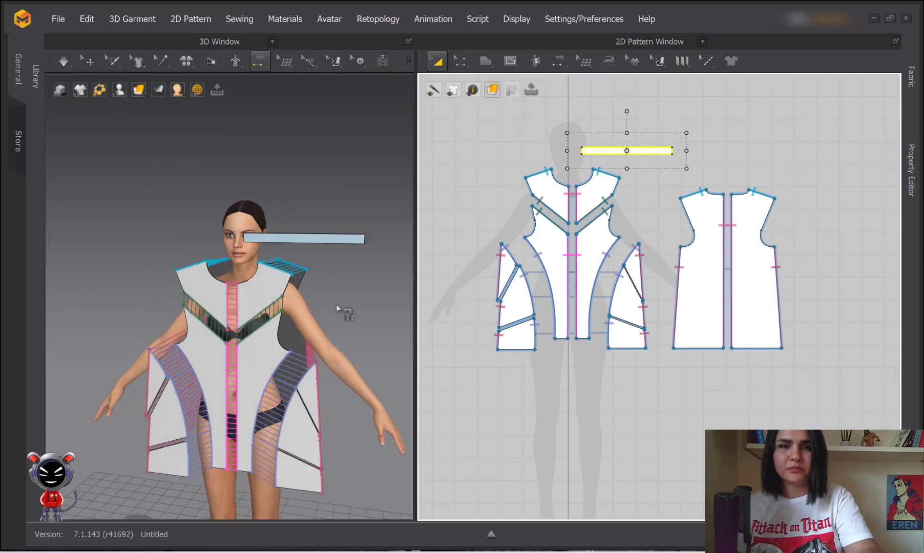
scroll(363, 327, "up", 2)
middle_click_drag(364, 327, 353, 277)
left_click(437, 61)
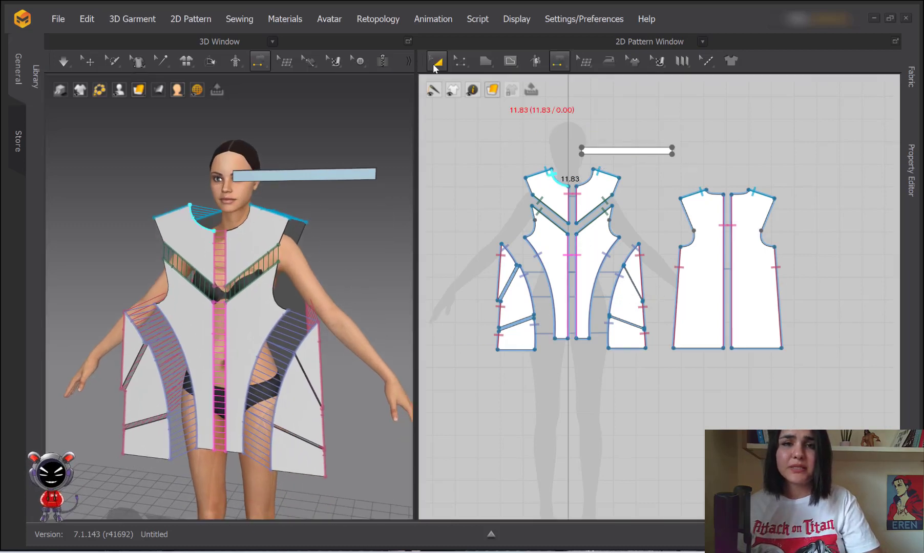
left_click(540, 376)
left_click_drag(483, 376, 665, 163)
From a side view, drag the front pieces in 3D close against the avatar's front
scroll(271, 228, "up", 2)
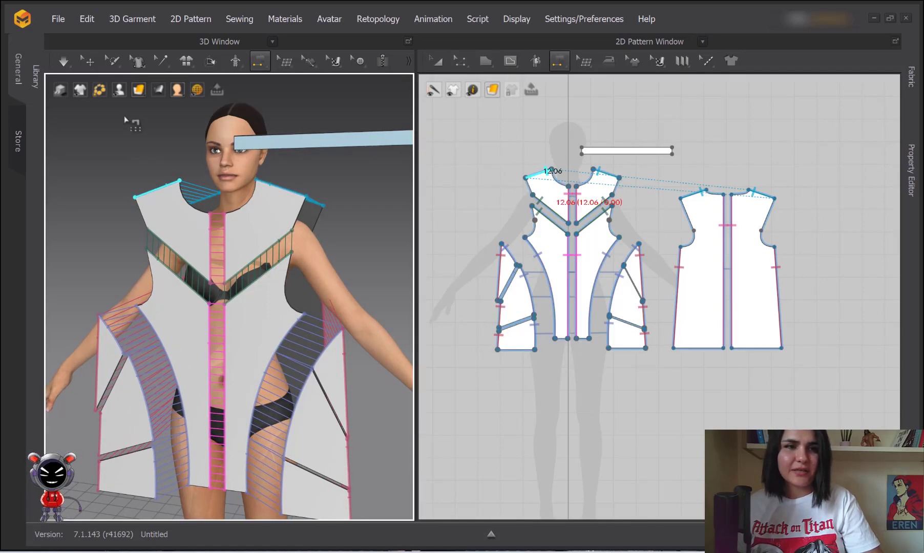
left_click(87, 61)
left_click(248, 236)
right_click_drag(318, 290, 250, 290)
left_click_drag(259, 235, 293, 235)
scroll(291, 260, "down", 3)
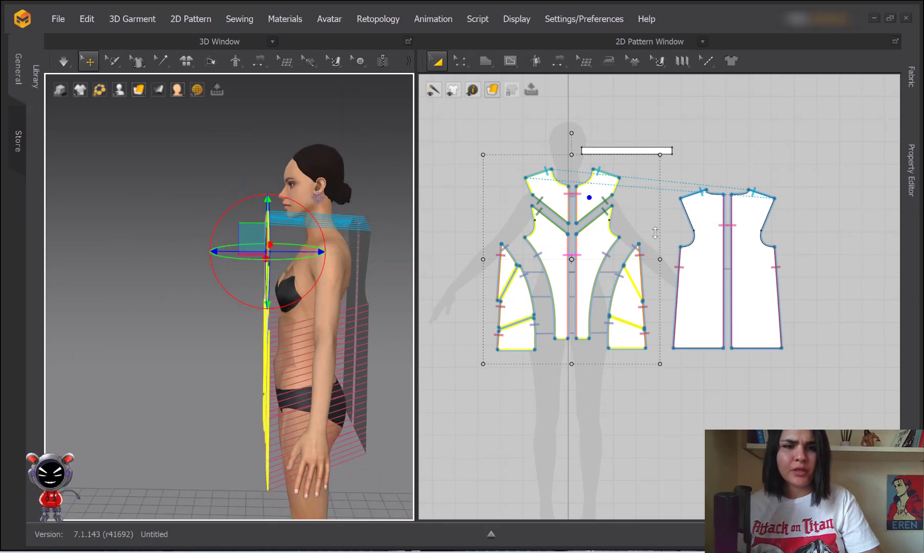
Select both back pieces and drag them in 3D close behind the avatar's back
left_click_drag(654, 170, 802, 330)
left_click_drag(713, 359, 716, 360)
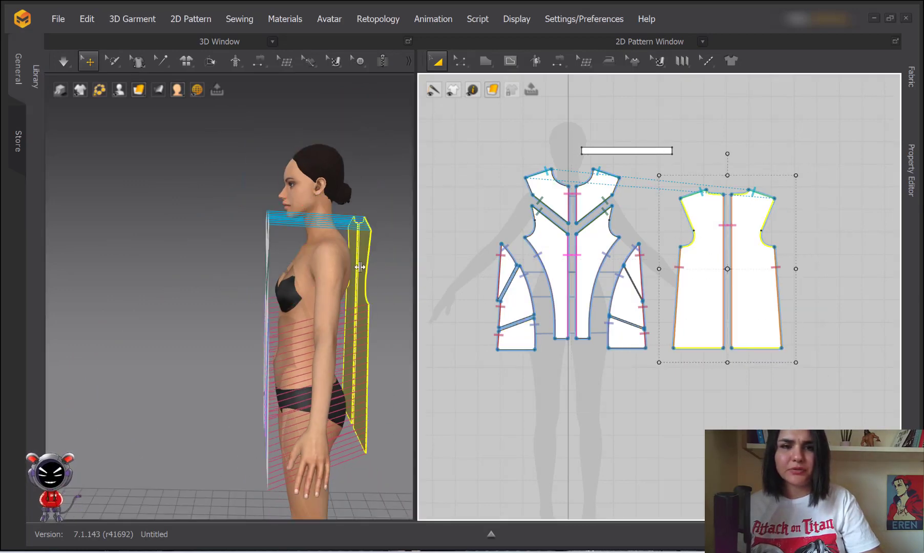
right_click_drag(360, 266, 344, 275)
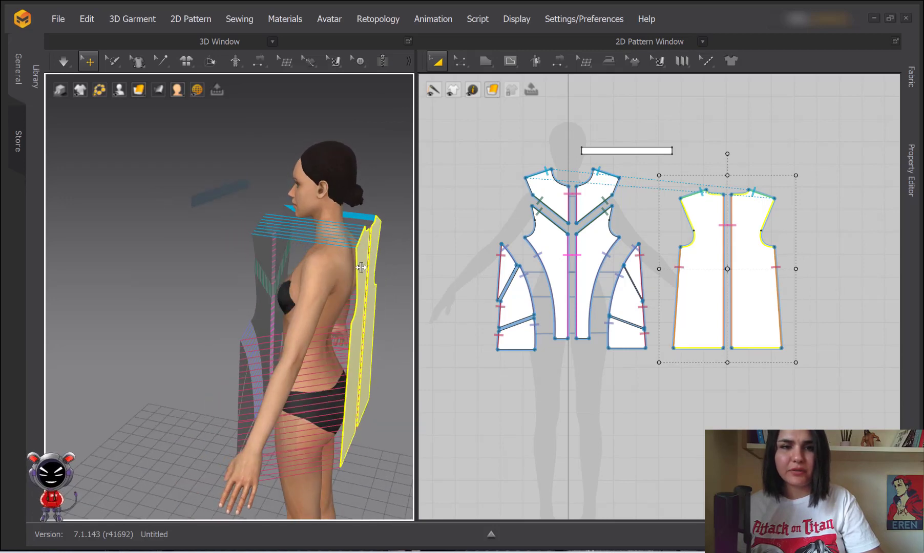
left_click_drag(362, 267, 351, 265)
right_click_drag(319, 277, 342, 204)
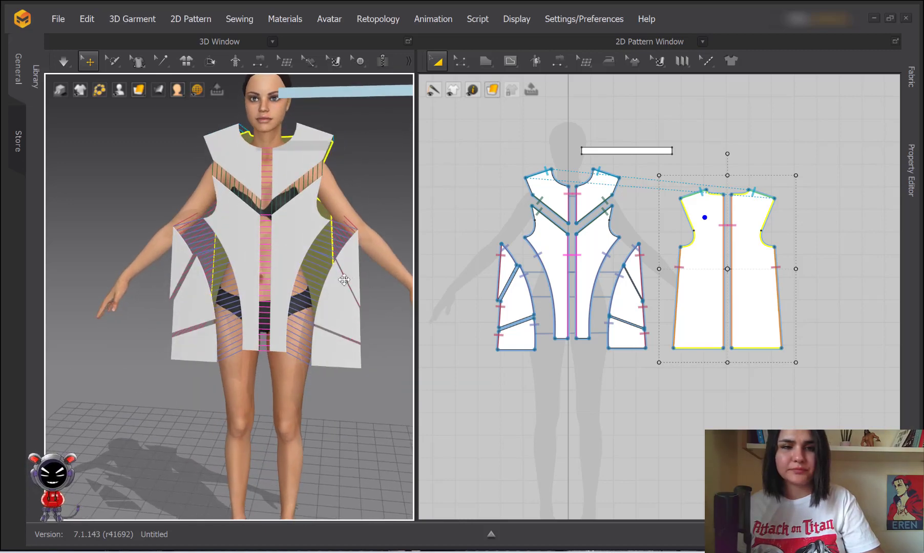
Simulate the drape, then re-sew the side panel's upper and lower dart lines, dismissing the overlap warning
key("space")
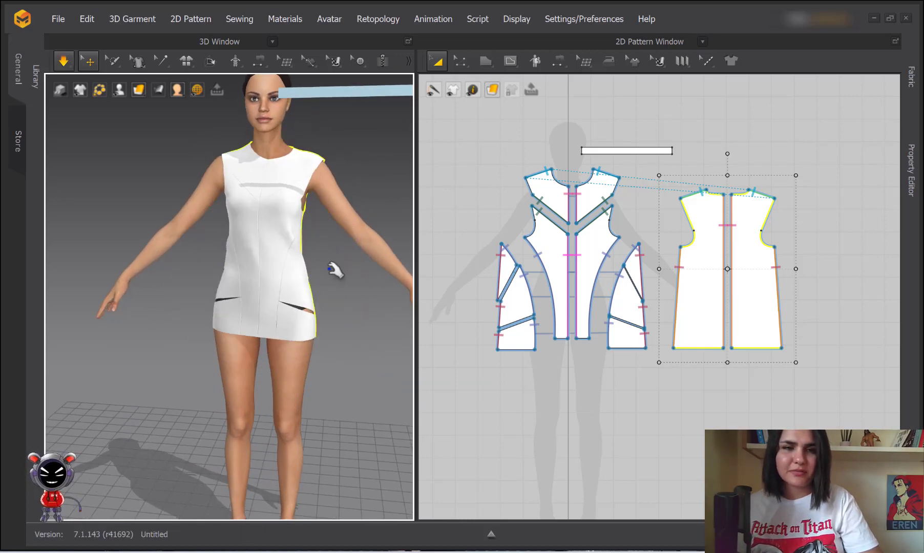
key("space")
key("b")
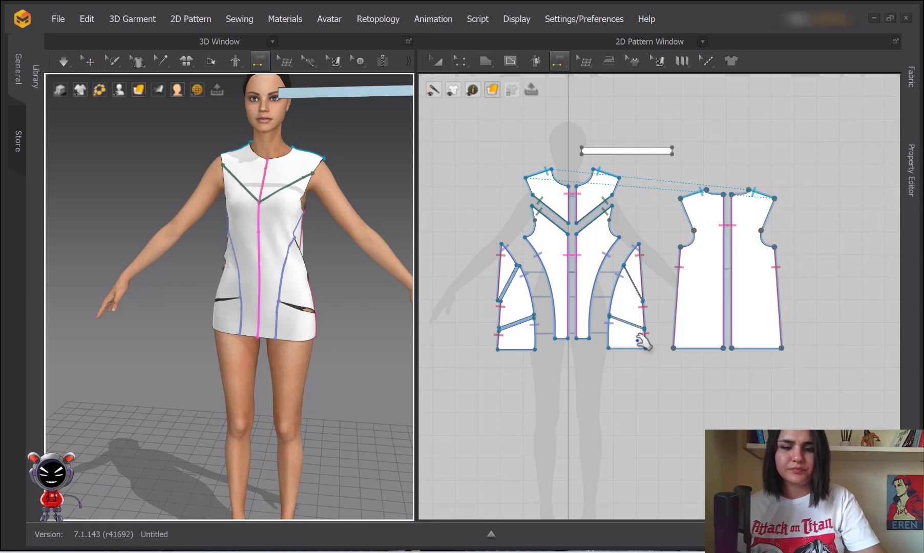
scroll(658, 351, "up", 5)
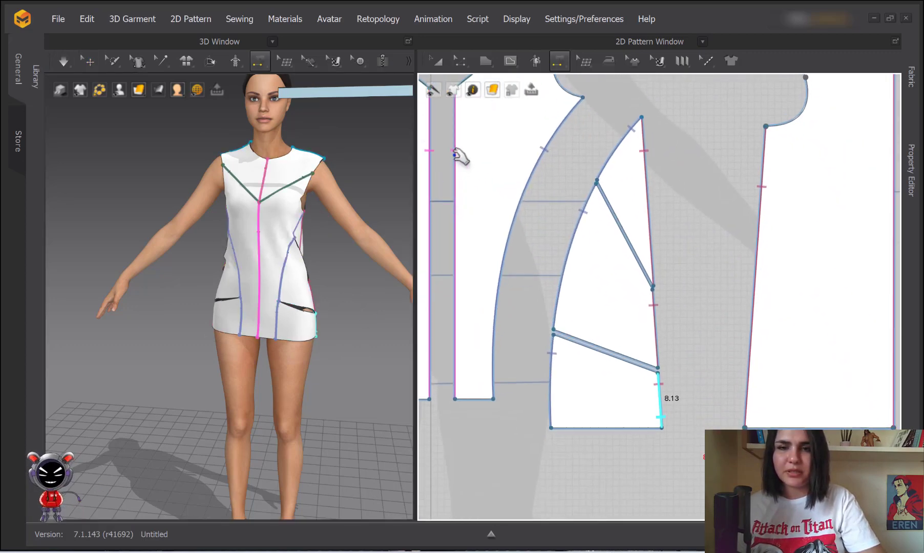
left_click(642, 256)
scroll(726, 320, "down", 4)
scroll(611, 288, "up", 3)
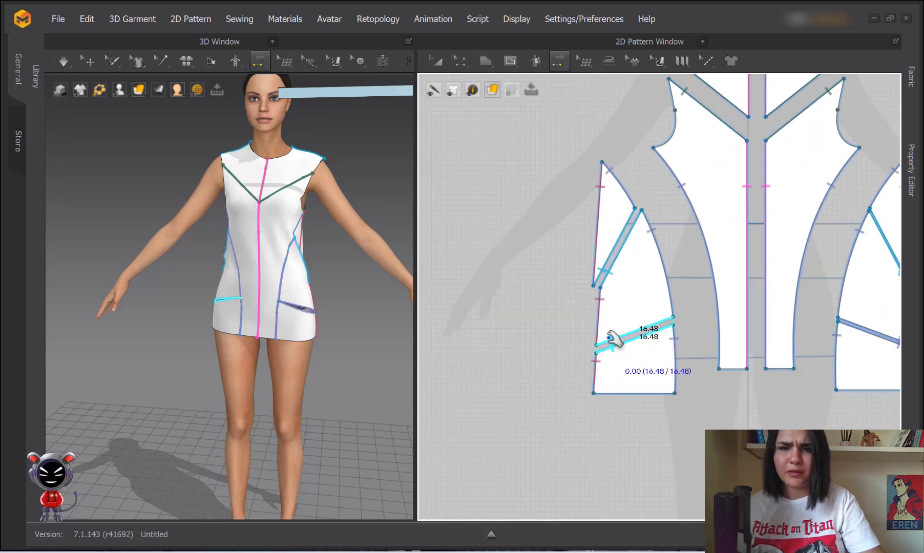
left_click(609, 340)
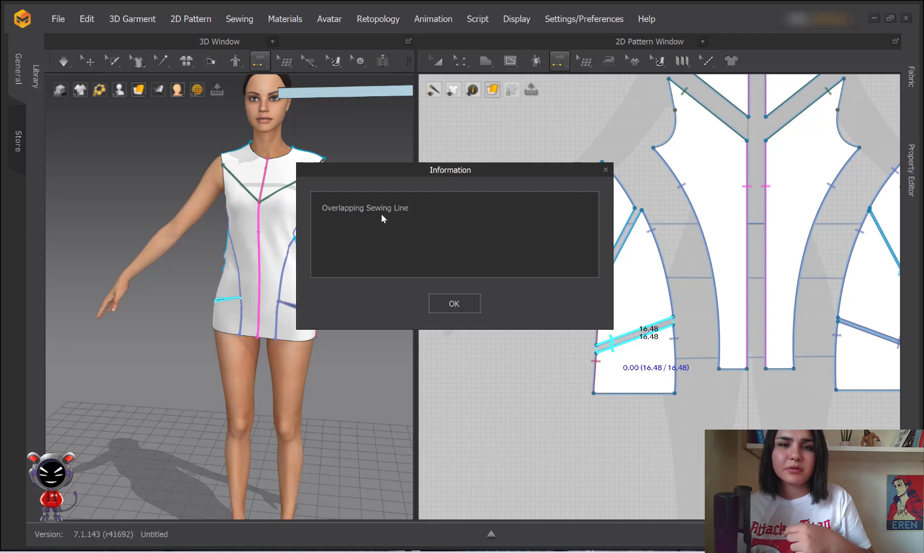
left_click(467, 303)
Cancel an unfinished seam on the small piece's right edge and return to Segment Sewing
left_click(674, 340)
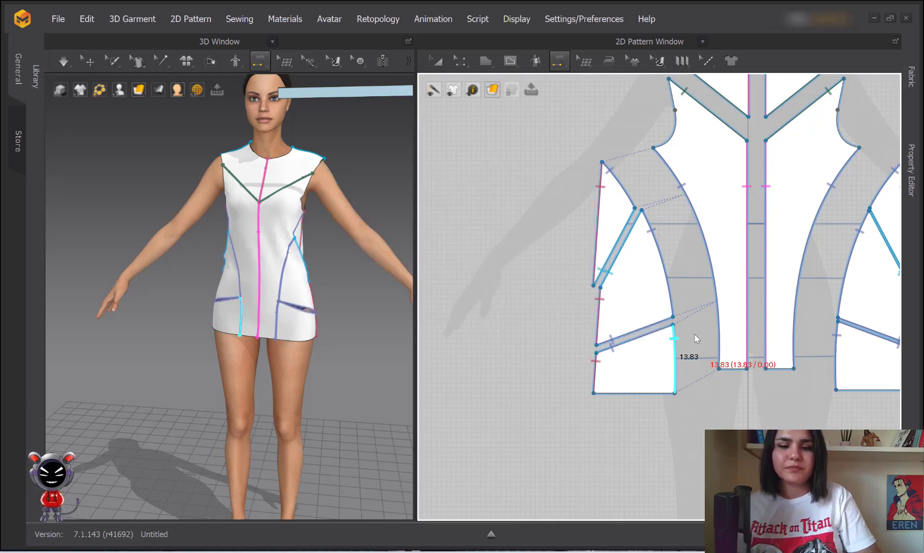
key("a")
key("n")
scroll(313, 205, "up", 5)
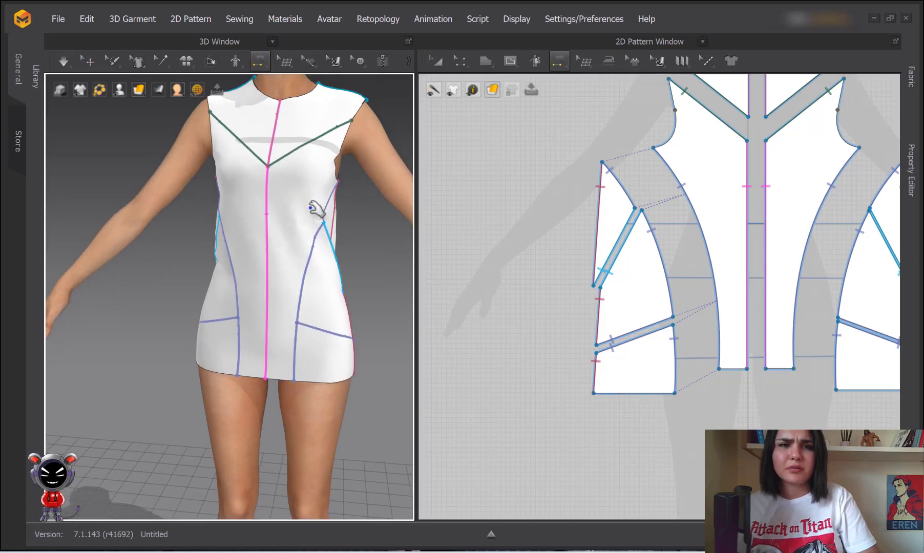
scroll(306, 197, "down", 5)
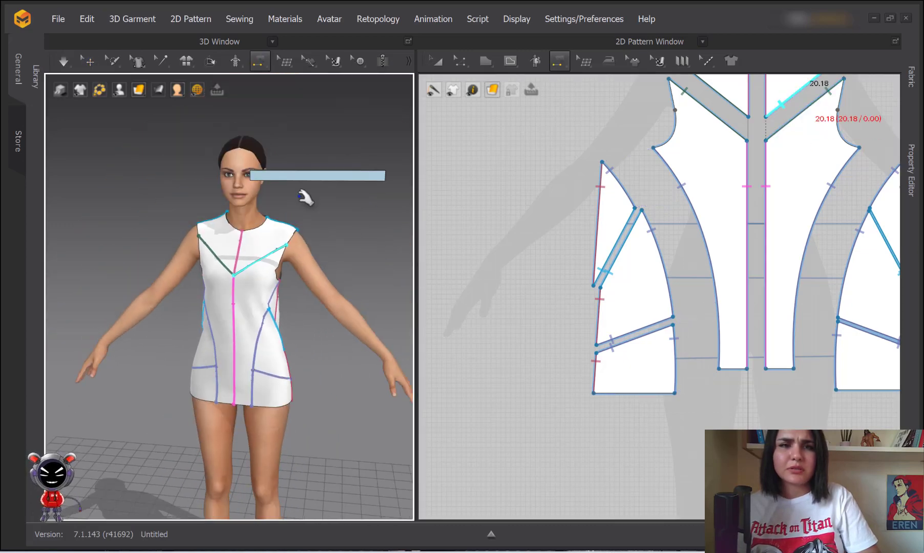
Select the collar strip in the 2D pattern window
left_click(438, 63)
scroll(666, 215, "down", 5)
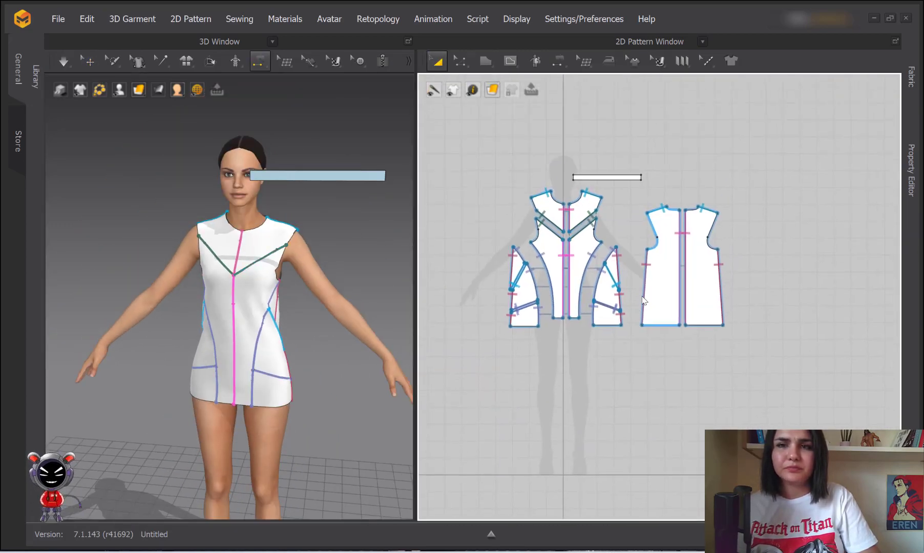
left_click(617, 184)
scroll(718, 304, "up", 5)
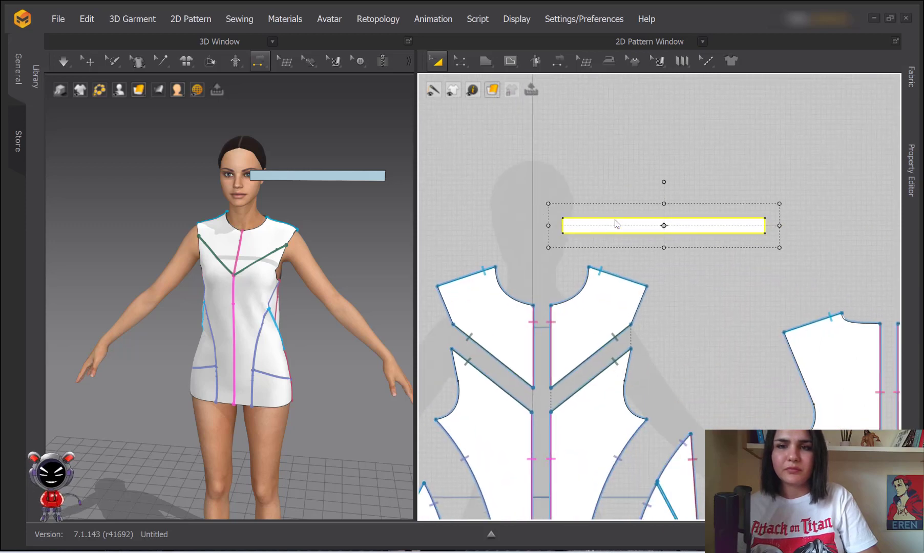
right_click(615, 224)
left_click(497, 174)
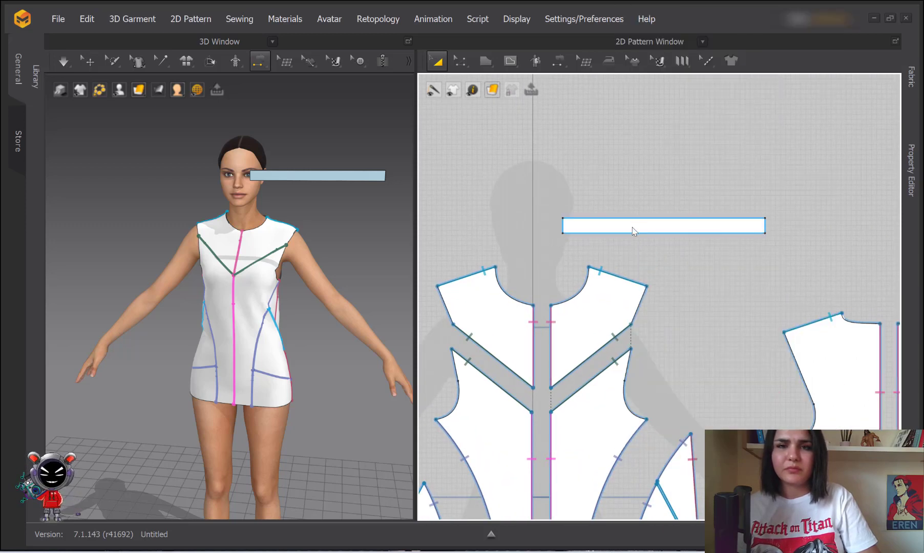
left_click(631, 227)
left_click(299, 175)
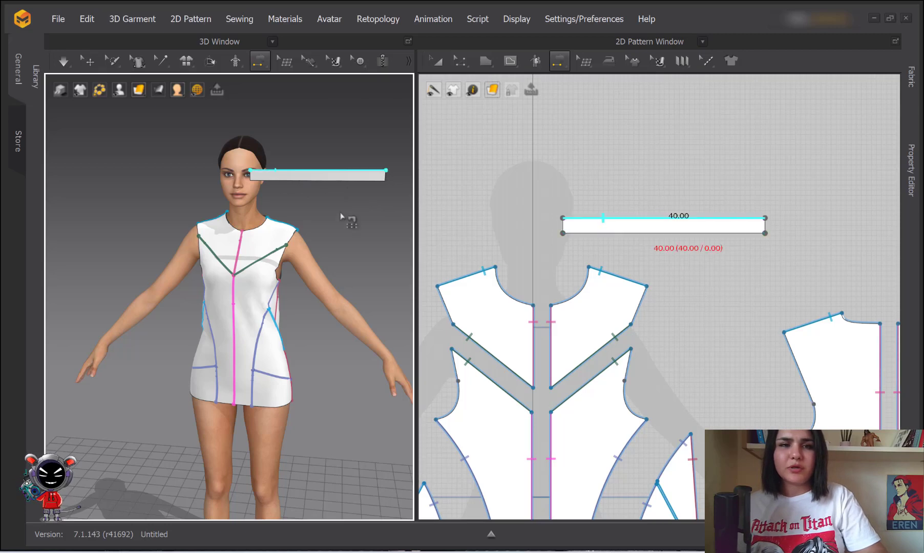
left_click(437, 60)
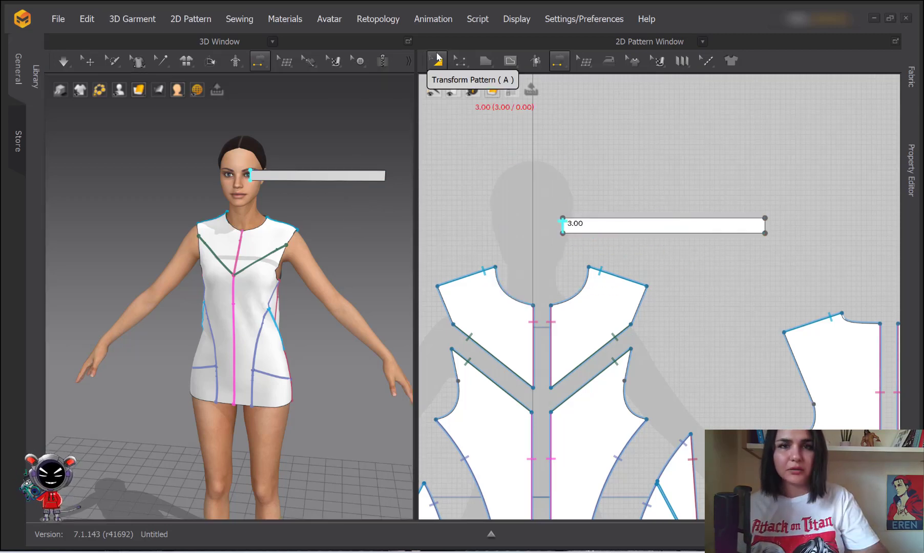
left_click(664, 225)
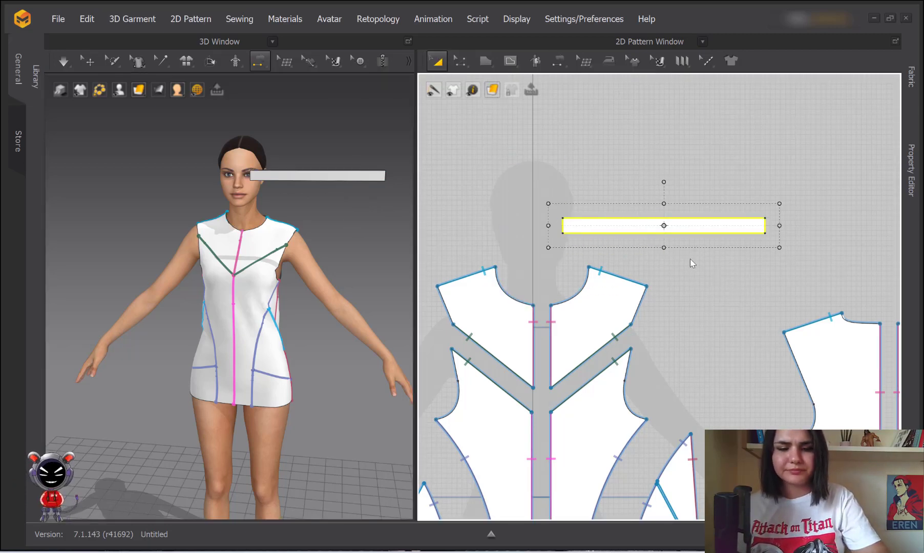
Sew the collar's bottom edge to the left and right front and back neckline segments
key("n")
left_click(602, 236)
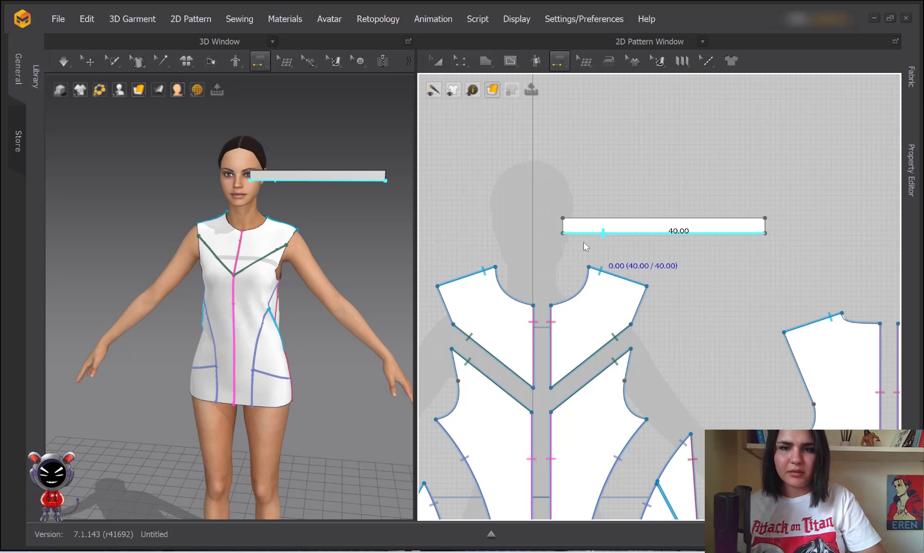
middle_click_drag(495, 274, 441, 235)
left_click(446, 245, "shift")
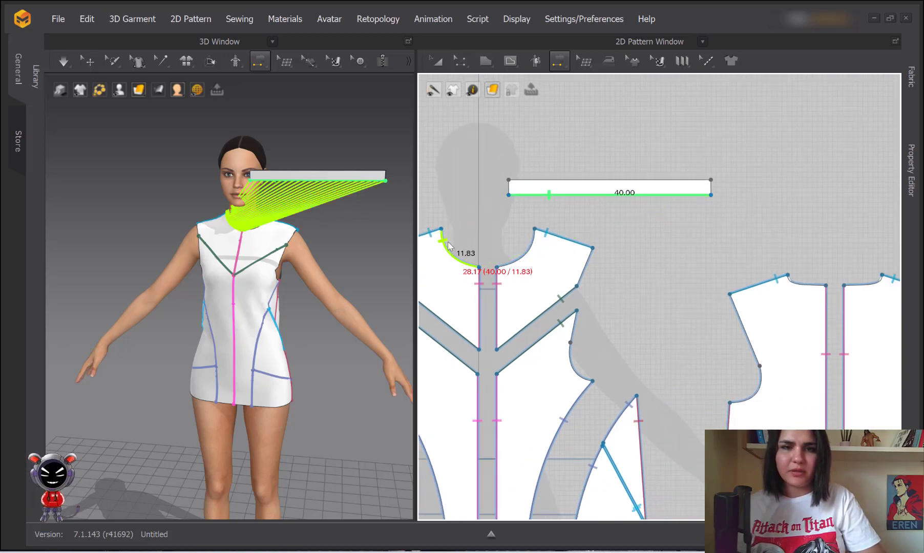
left_click(517, 258, "shift")
middle_click_drag(784, 281, 596, 255)
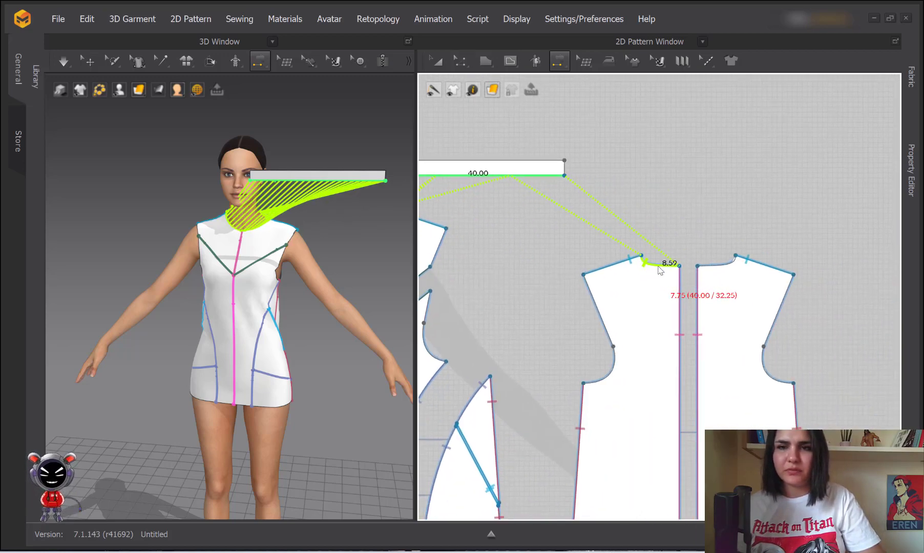
left_click(660, 264, "shift")
left_click(710, 267, "shift")
scroll(710, 267, "down", 3)
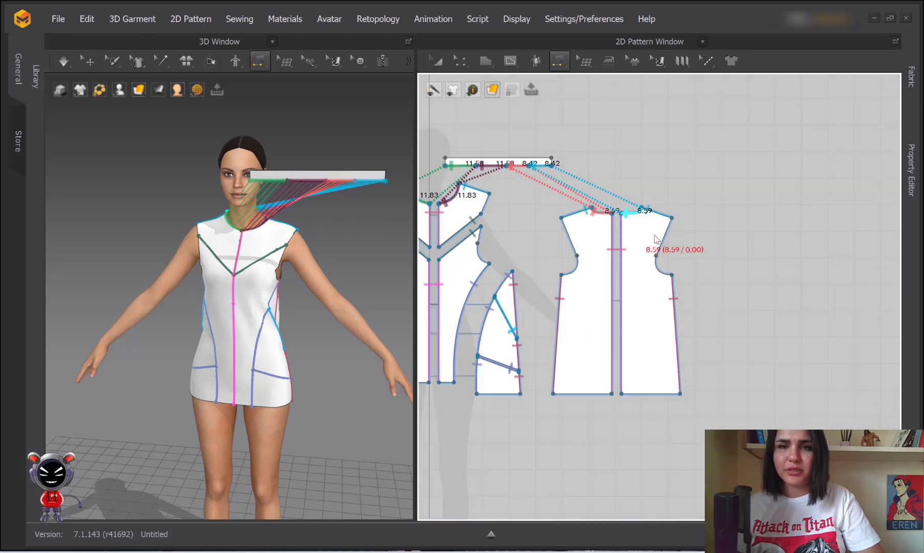
scroll(722, 256, "up", 4)
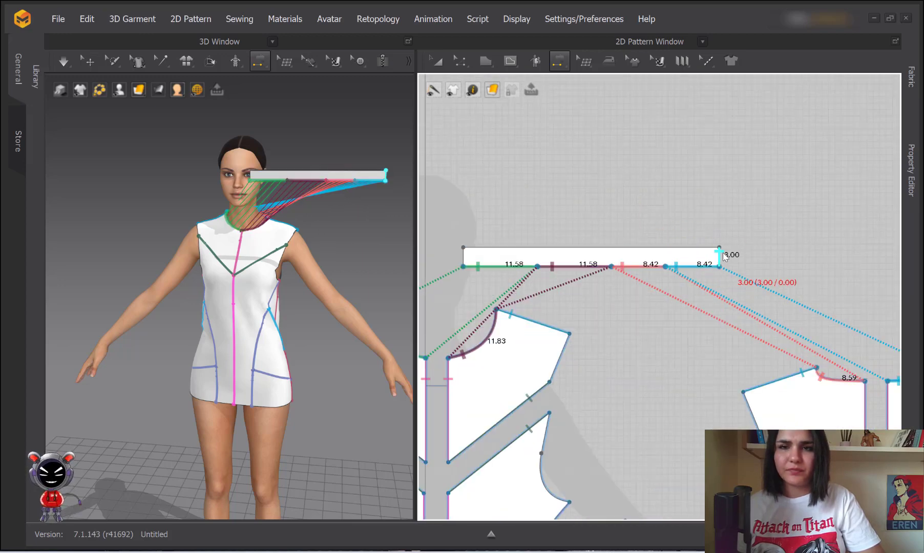
left_click(438, 61)
mouse_move(120, 94)
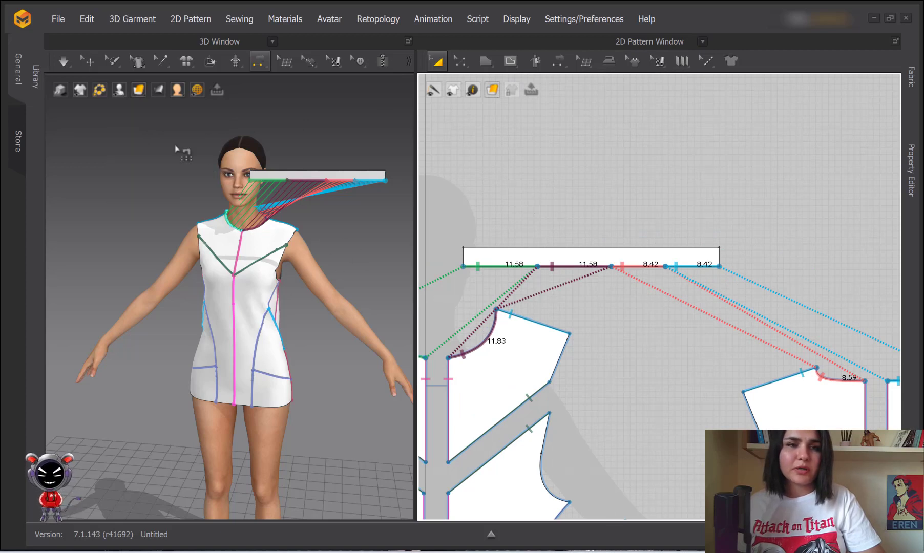
scroll(287, 241, "up", 3)
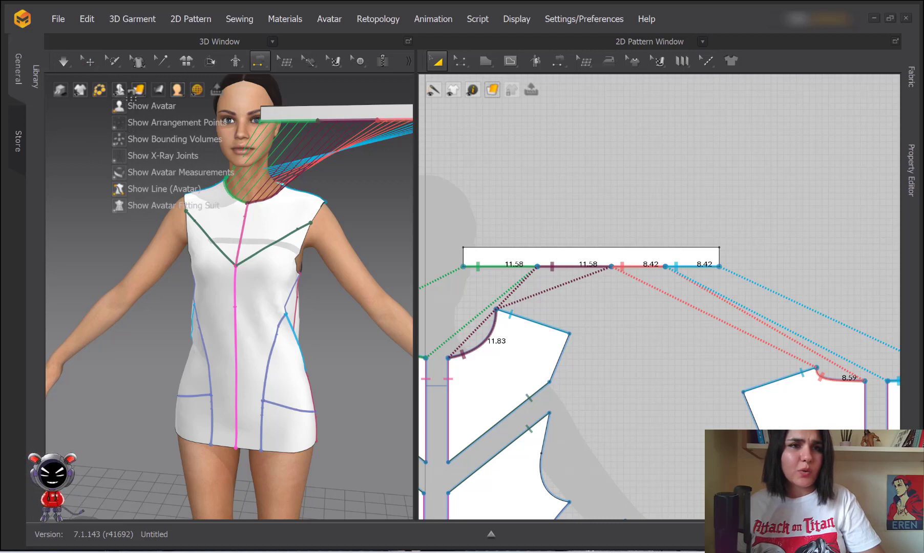
Show arrangement points and place the collar strip on the neck arrangement point
left_click(120, 127)
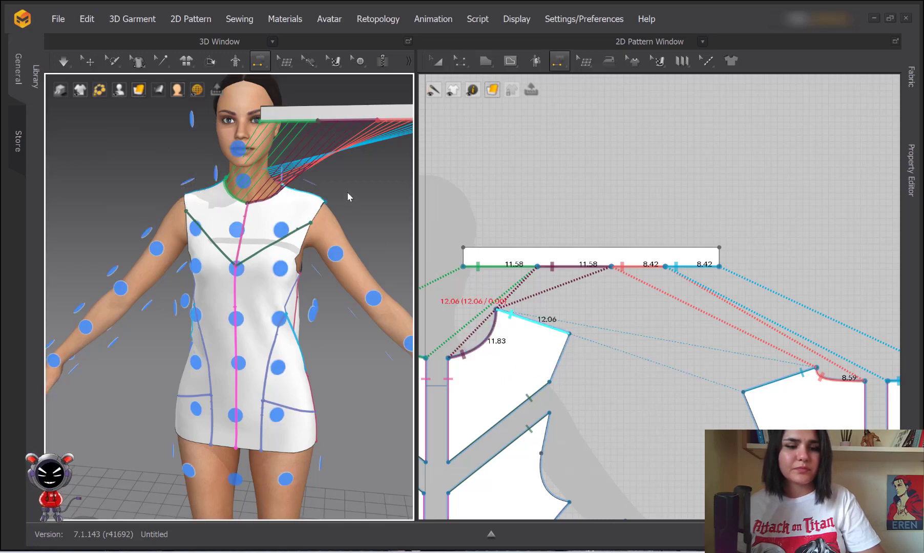
right_click_drag(346, 192, 260, 205)
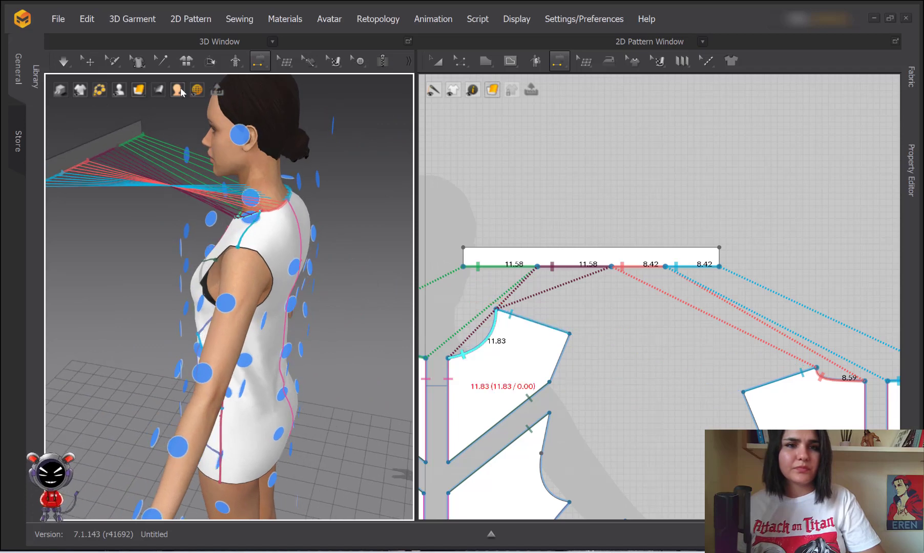
key("q")
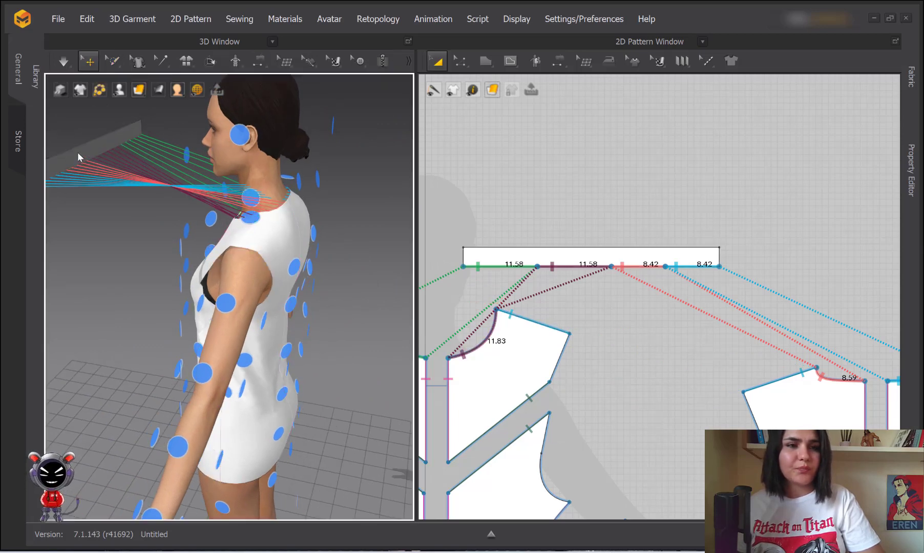
left_click(78, 156)
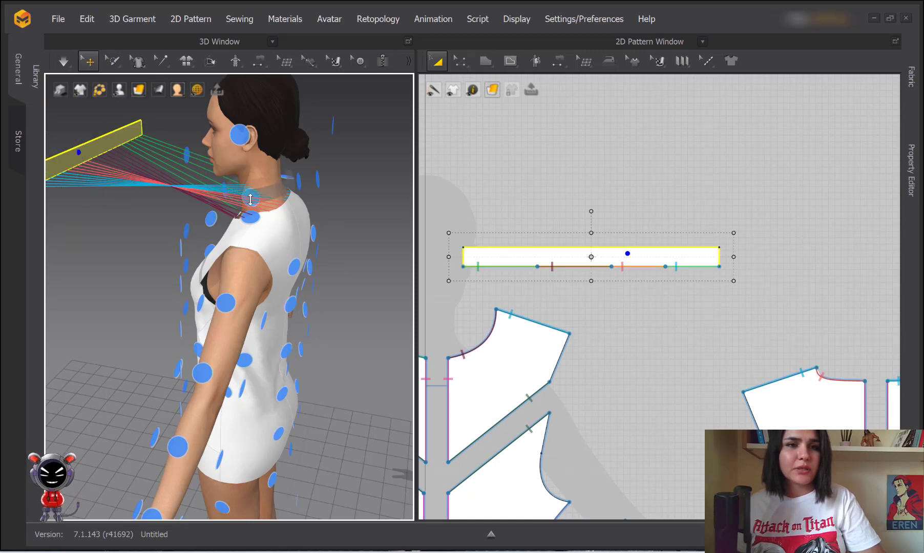
right_click_drag(319, 178, 255, 169)
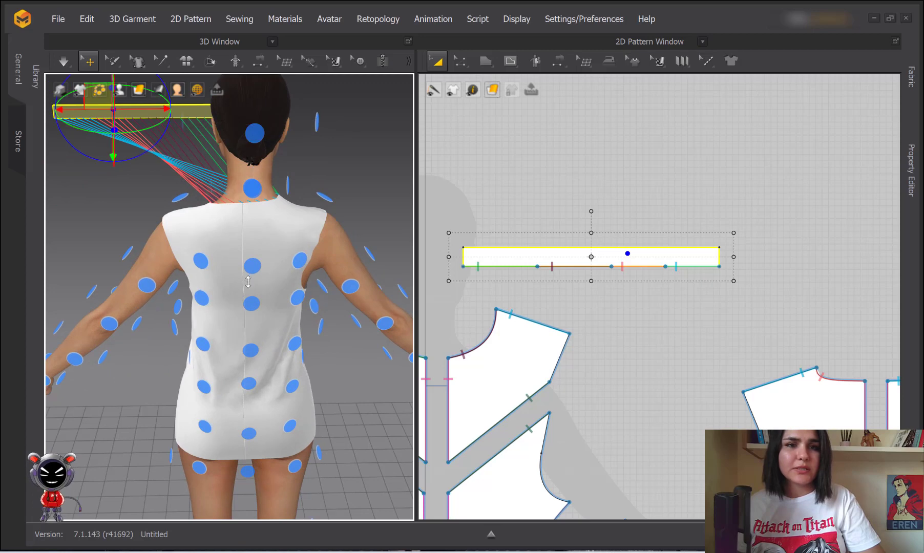
right_click_drag(251, 195, 354, 183)
left_click(287, 205)
left_click(243, 226)
scroll(354, 183, "down", 1)
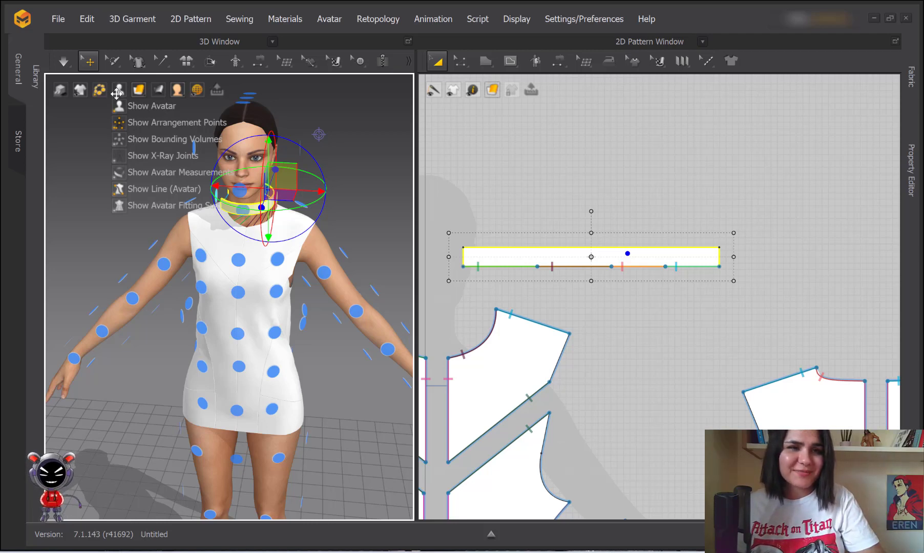
Hide arrangement points and simulate to drape the collar onto the neckline
left_click(118, 124)
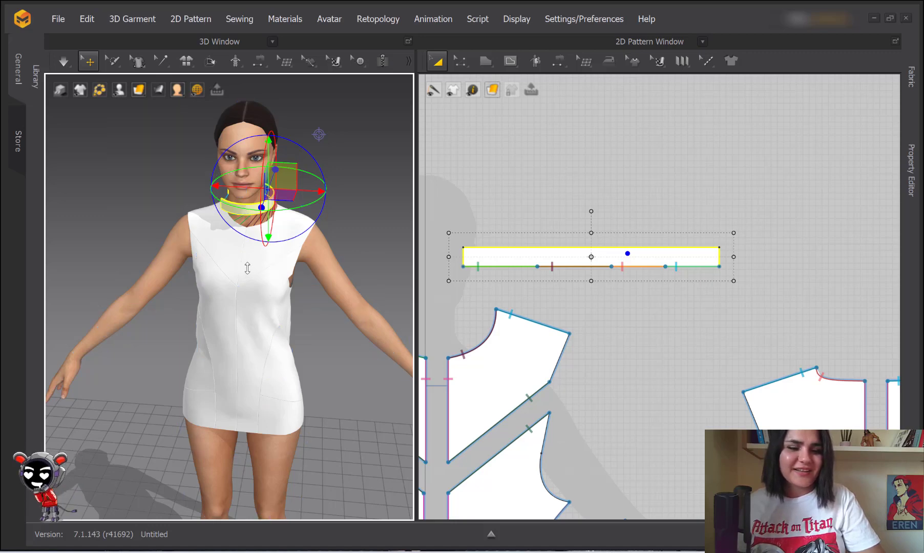
right_click_drag(247, 268, 299, 264)
scroll(280, 225, "up", 5)
middle_click_drag(281, 225, 275, 270)
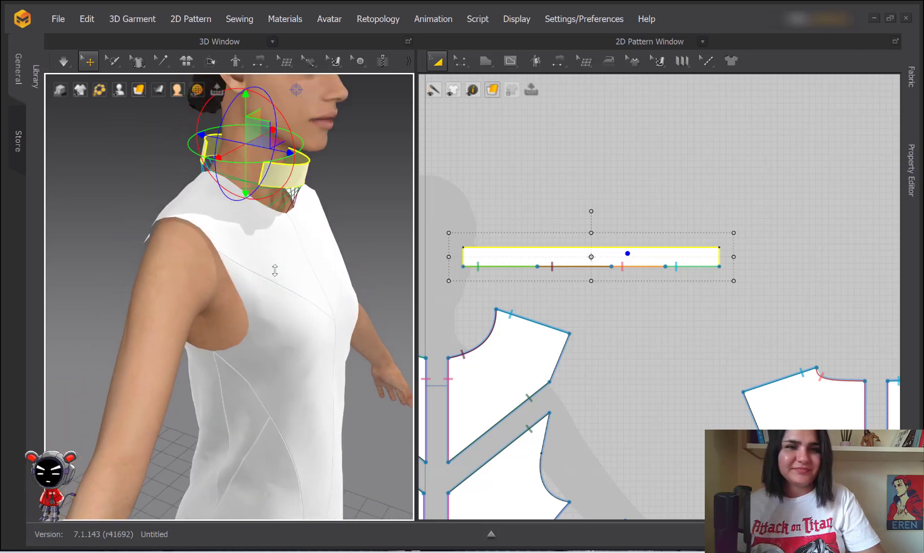
key("space")
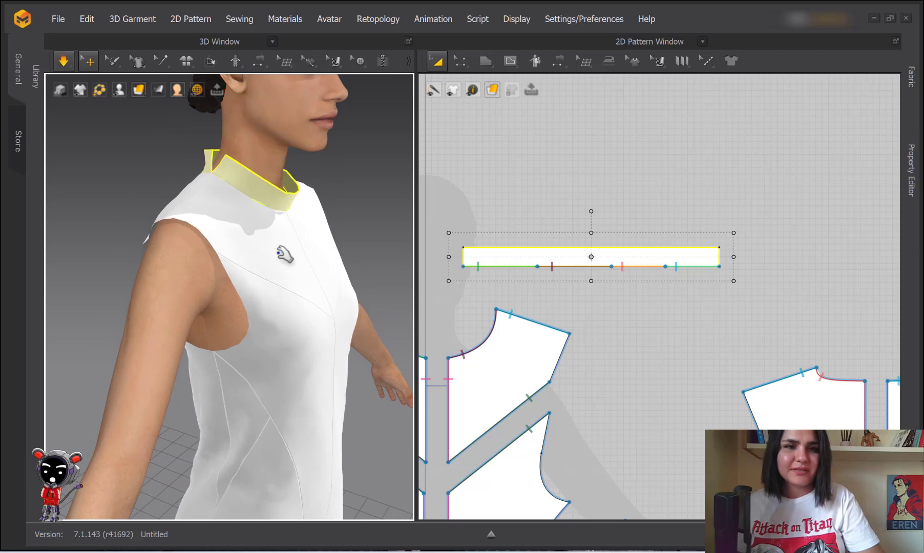
key("space")
Sew the collar strip's two 3.00 end edges together
key("n")
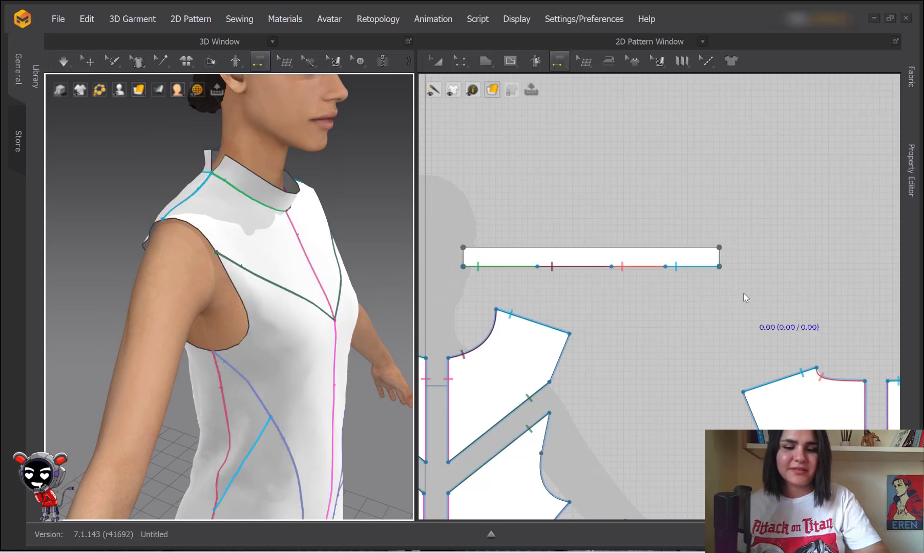
left_click(720, 257)
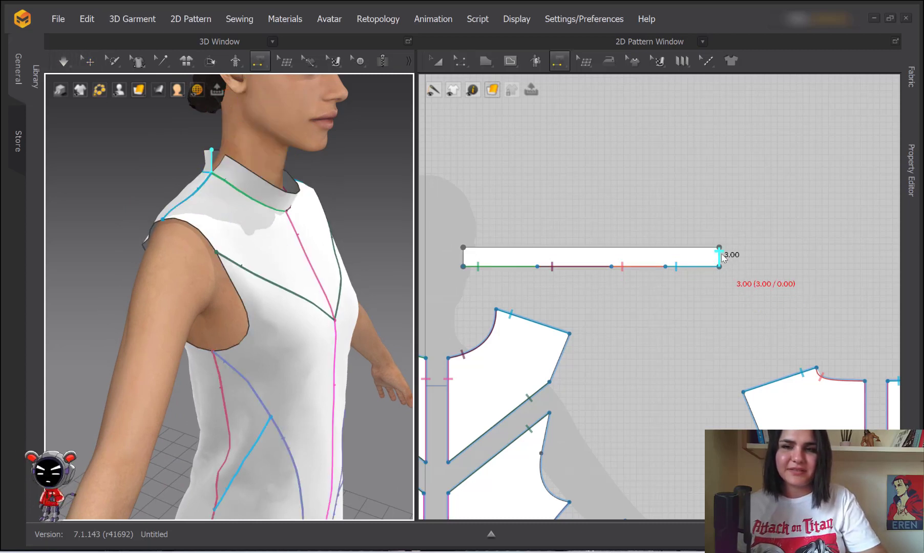
left_click(463, 257)
key("a")
scroll(308, 251, "down", 5)
right_click_drag(318, 253, 274, 255)
scroll(311, 322, "down", 5)
right_click_drag(319, 337, 303, 318)
scroll(321, 338, "up", 2)
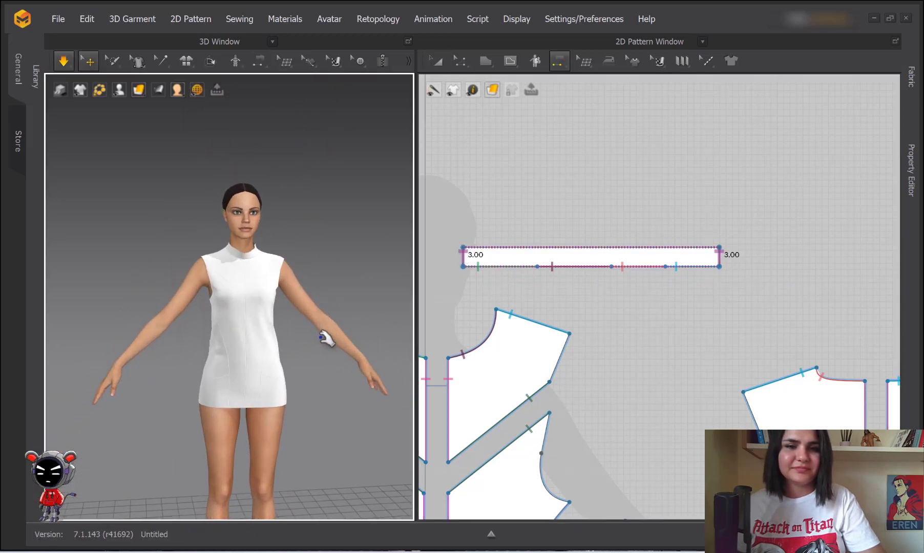
Add FABRIC 2 and FABRIC 3 to the fabric list and show FABRIC 3 in the Property Editor
left_click(434, 66)
scroll(490, 190, "down", 5)
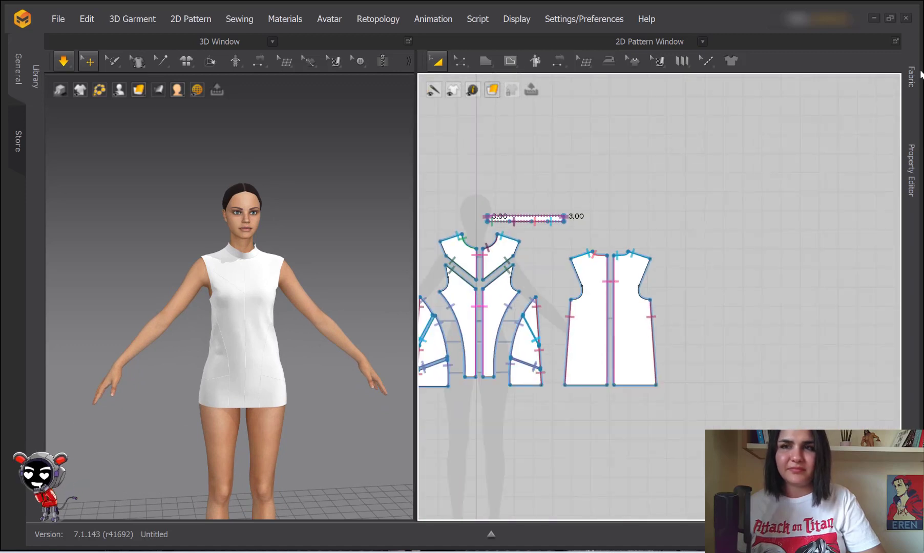
right_click_drag(621, 193, 724, 193)
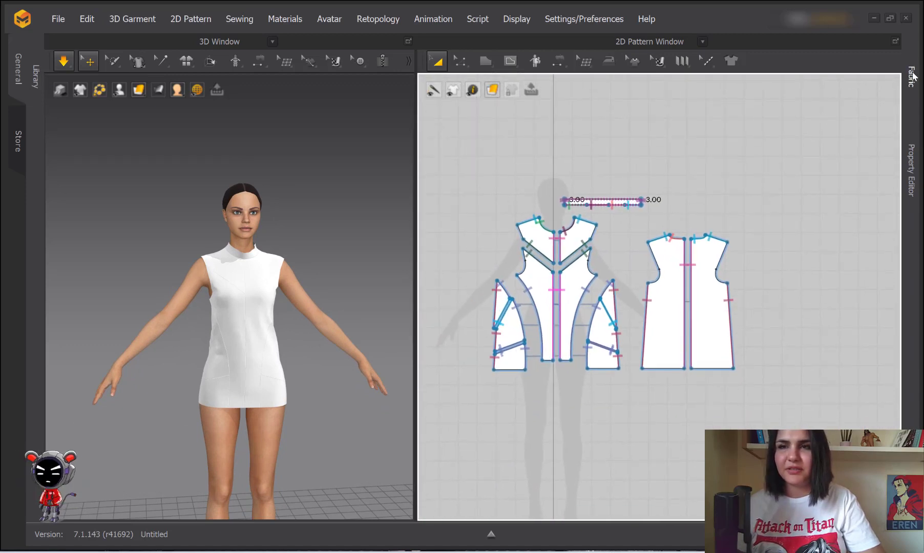
left_click(911, 77)
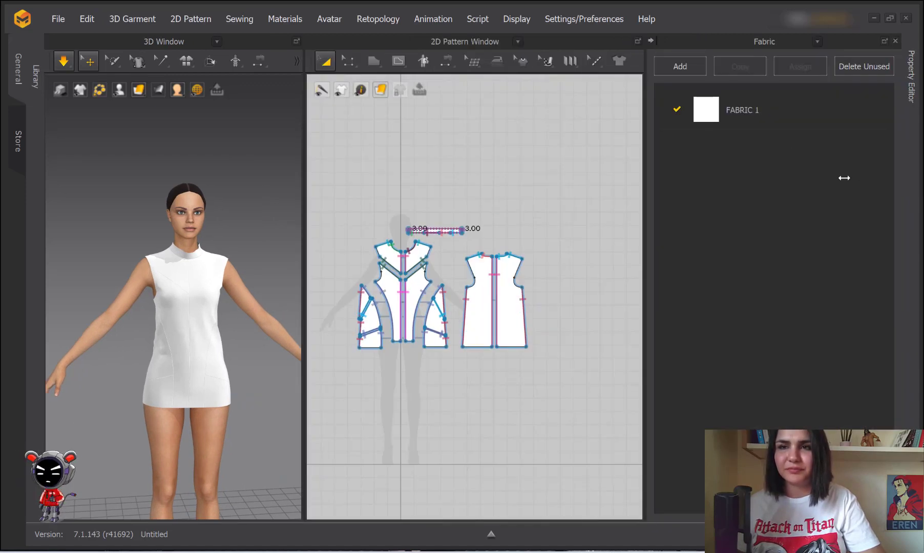
left_click(686, 66)
left_click(686, 67)
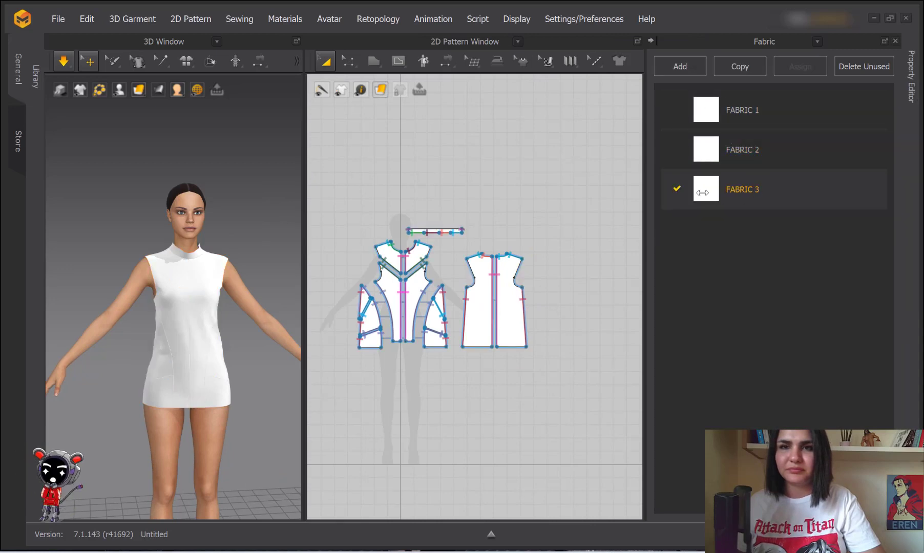
left_click(915, 71)
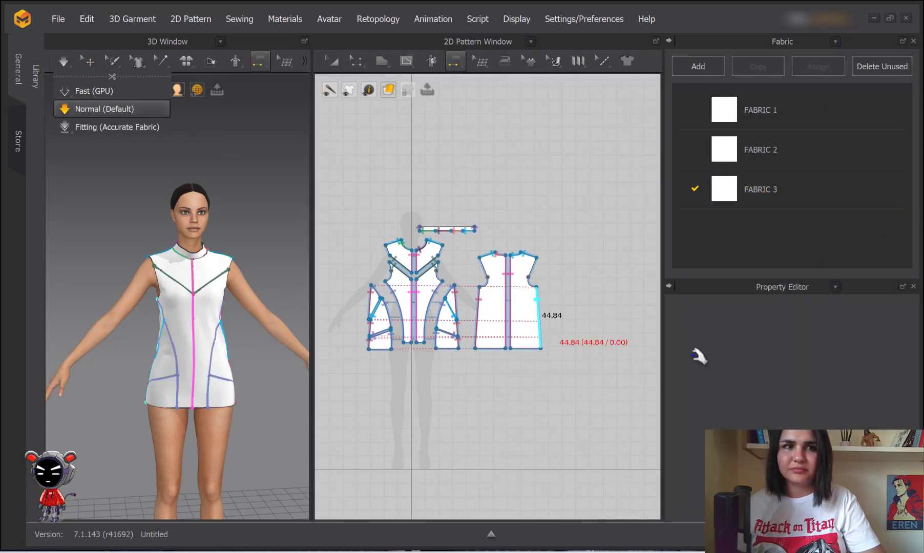
left_click(746, 198)
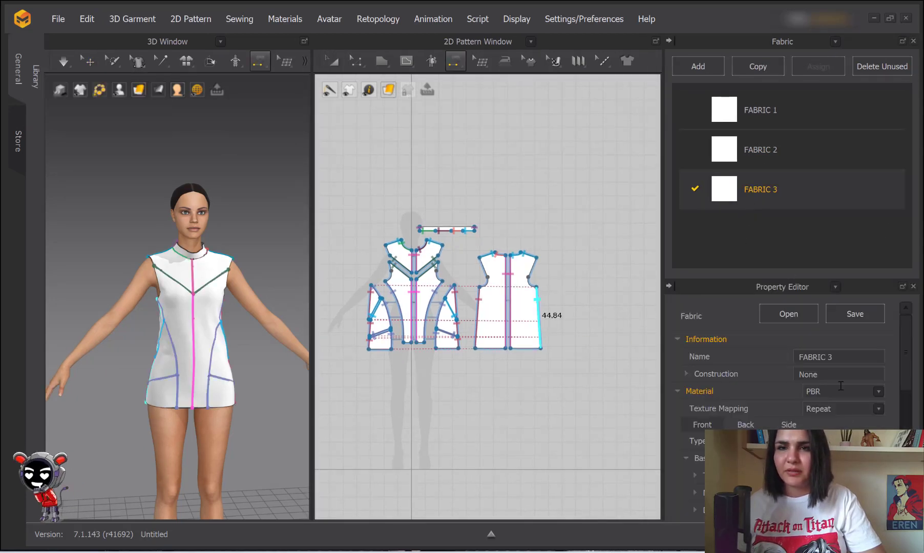
Set FABRIC 3's colour to Yellow 1
scroll(778, 395, "down", 5)
left_click(873, 358)
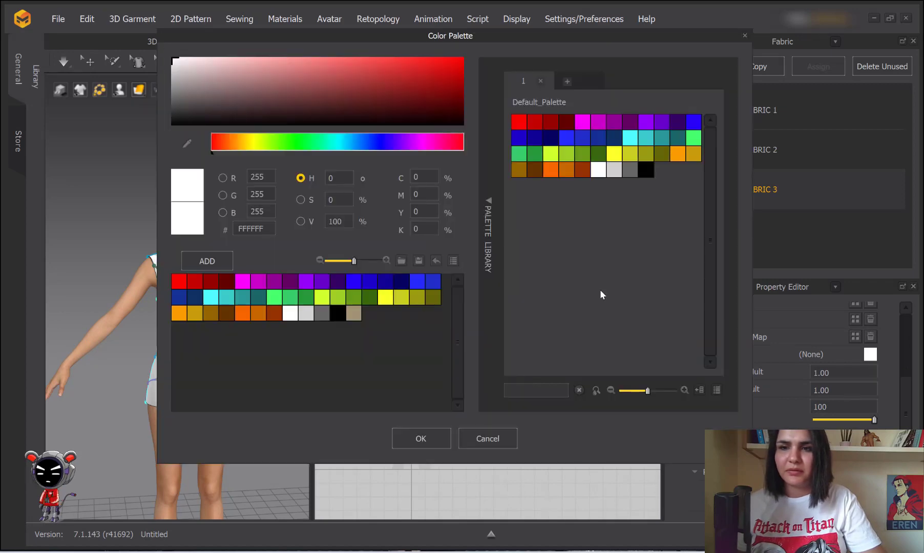
left_click(599, 154)
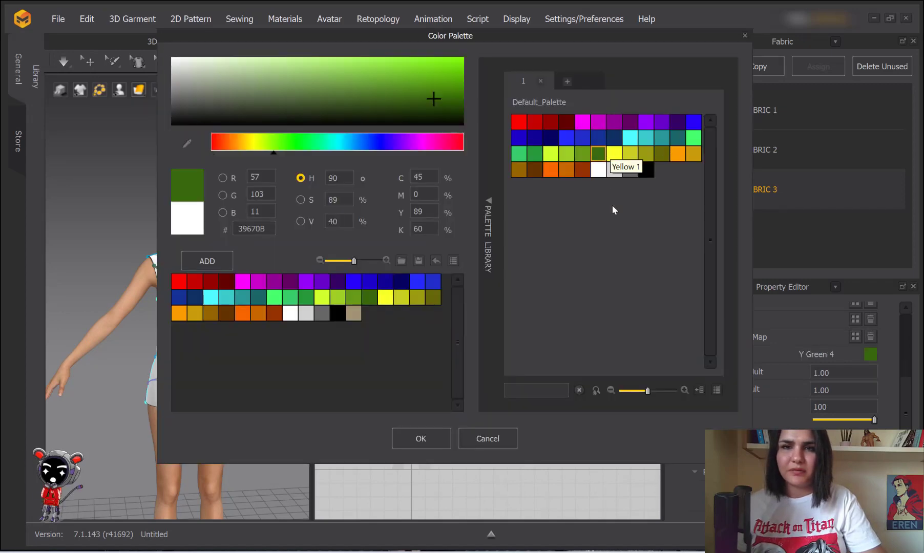
left_click(614, 154)
left_click(434, 434)
Set FABRIC 2's colour to Blue 2
left_click(720, 149)
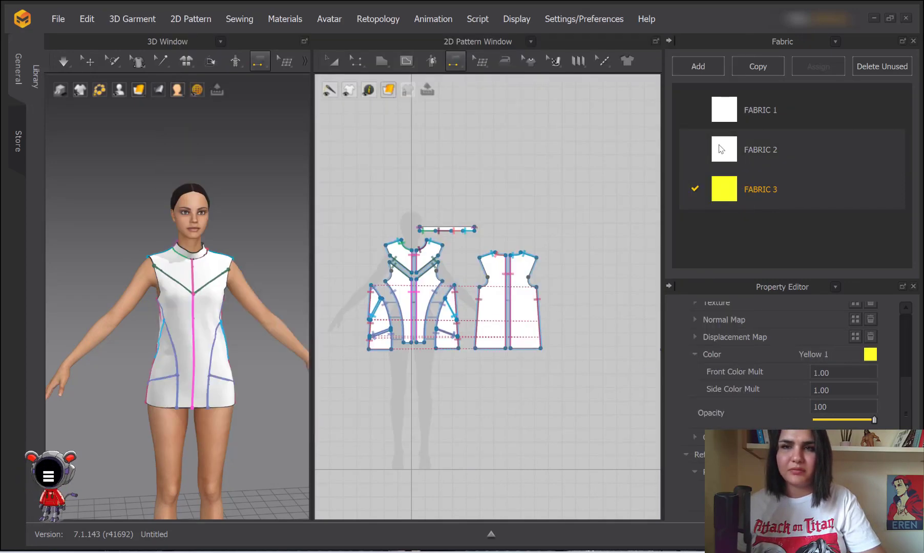
left_click(870, 356)
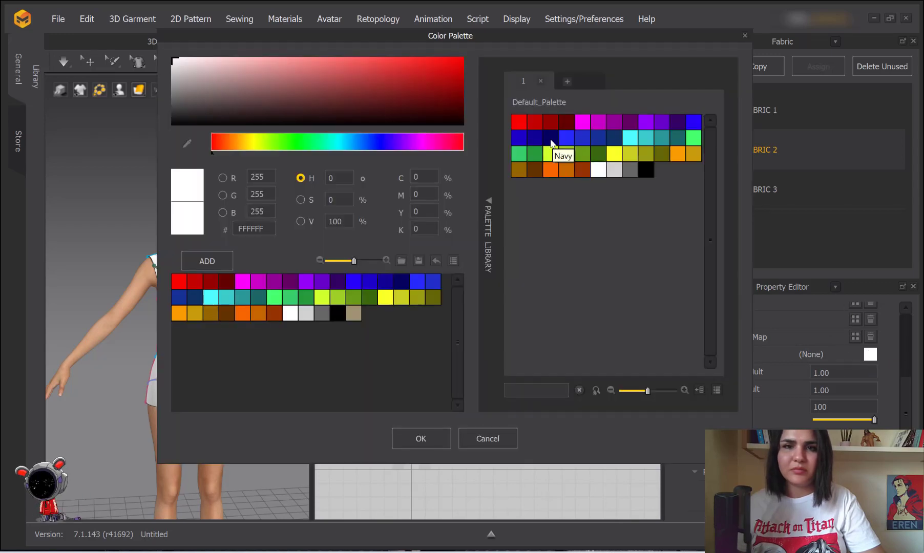
left_click(519, 137)
left_click(421, 438)
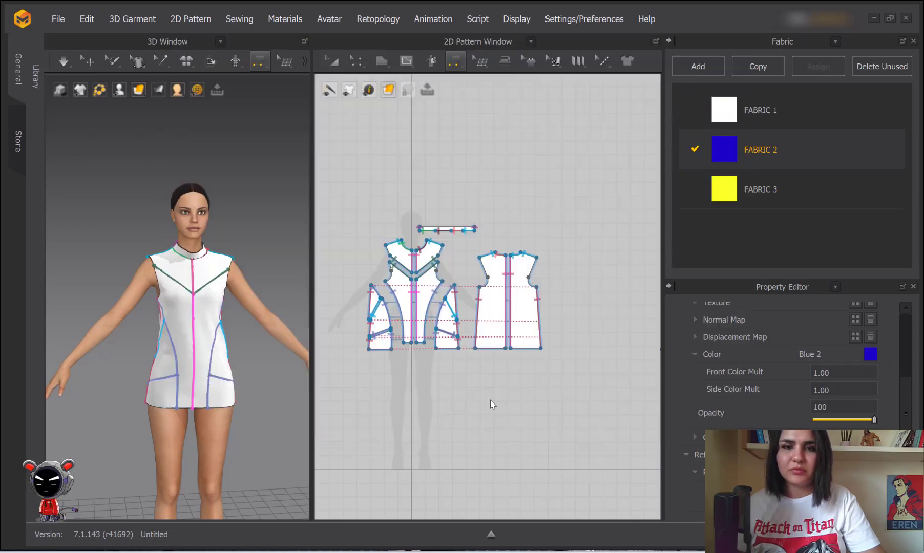
Set FABRIC 1's colour to Orange 5
left_click(724, 109)
left_click(872, 357)
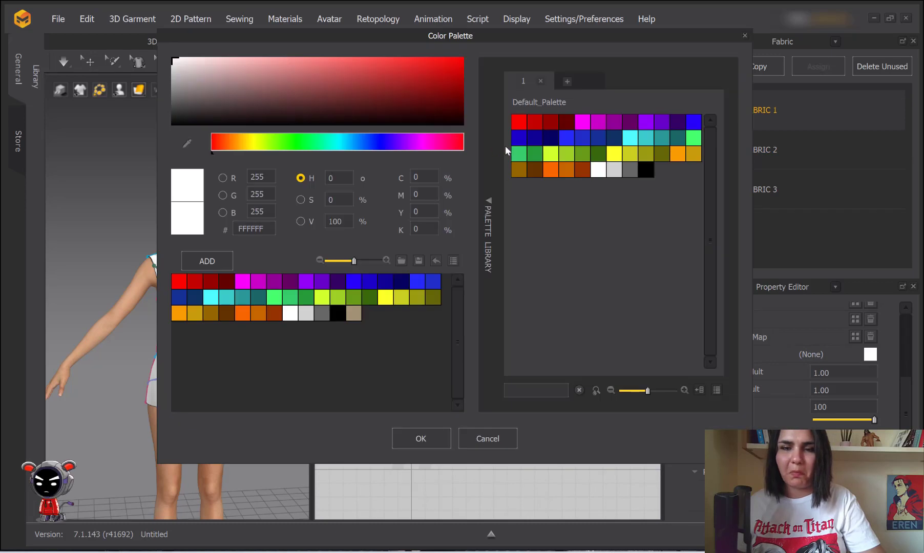
left_click(550, 169)
left_click(428, 439)
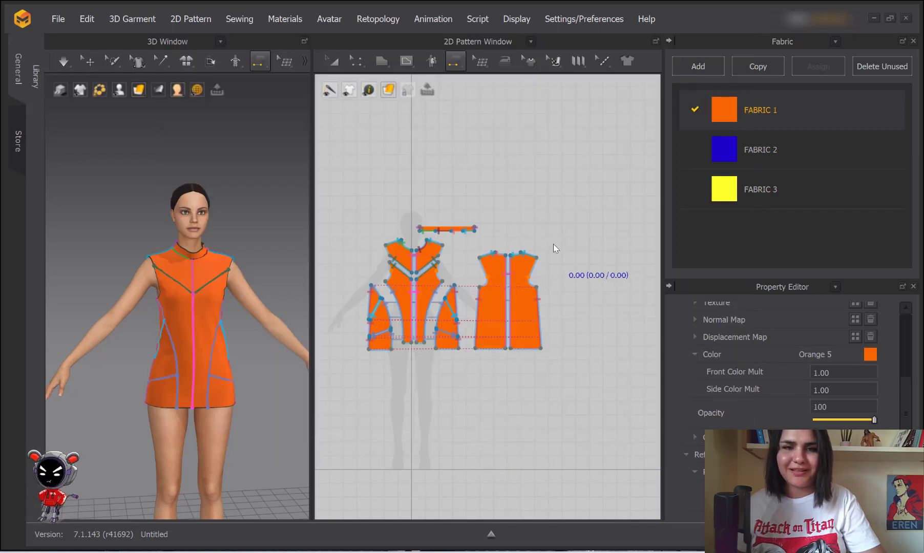
left_click(815, 232)
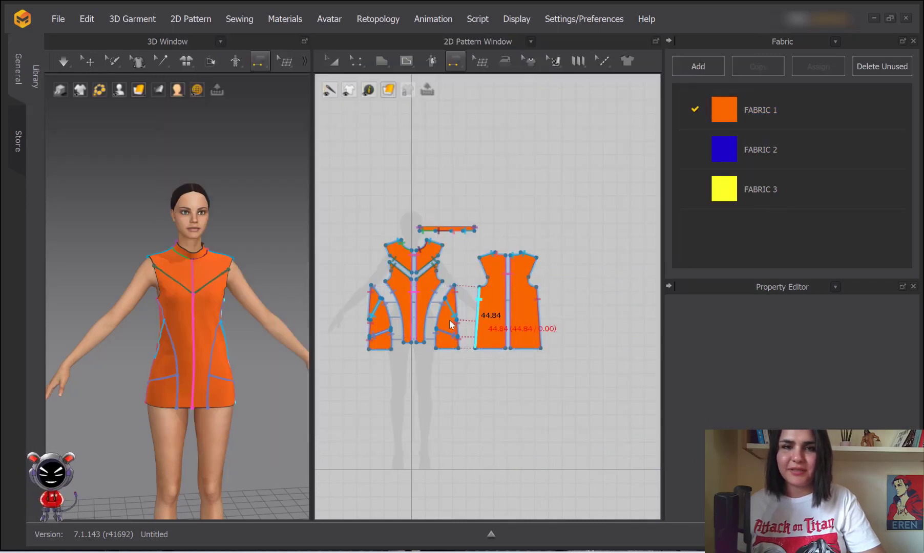
scroll(491, 327, "up", 2)
Apply FABRIC 2 to both side panels and FABRIC 3 to the two lower side pieces
left_click(332, 61)
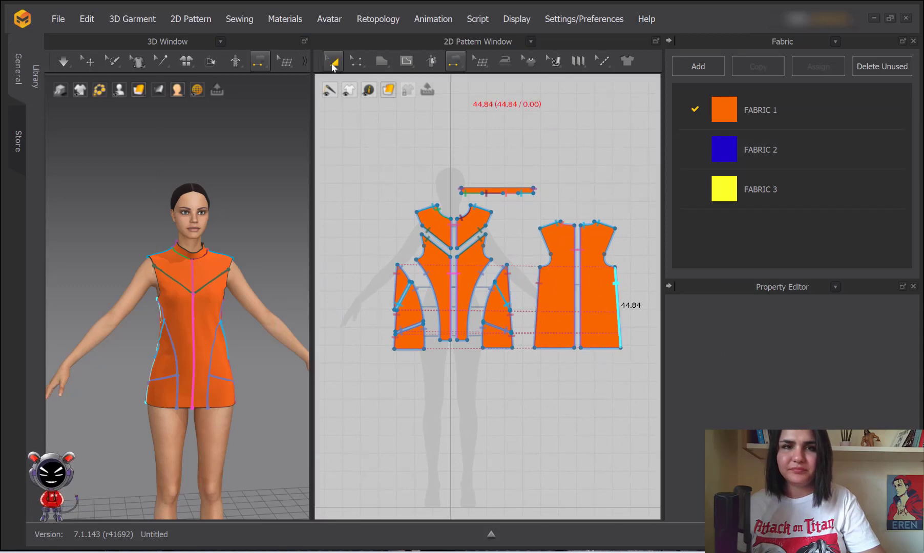
left_click_drag(761, 149, 410, 314)
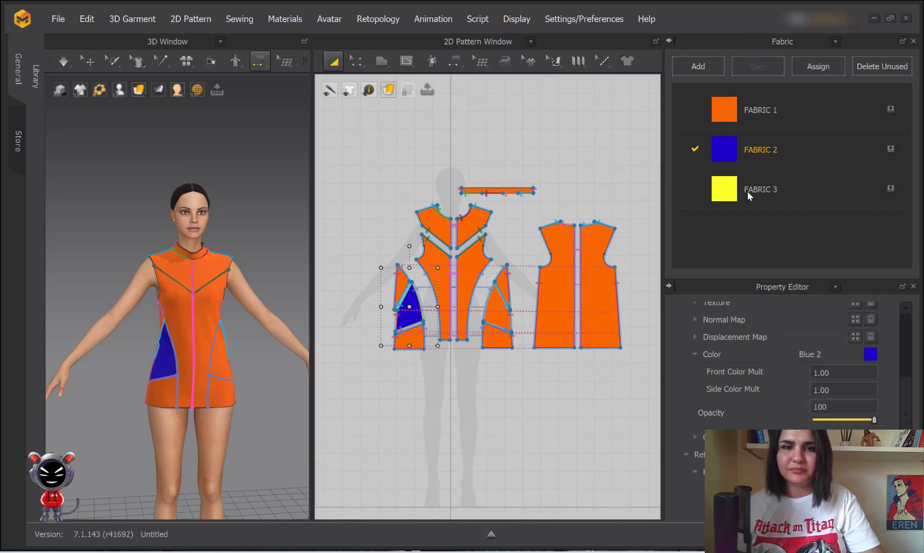
left_click_drag(506, 320, 504, 318)
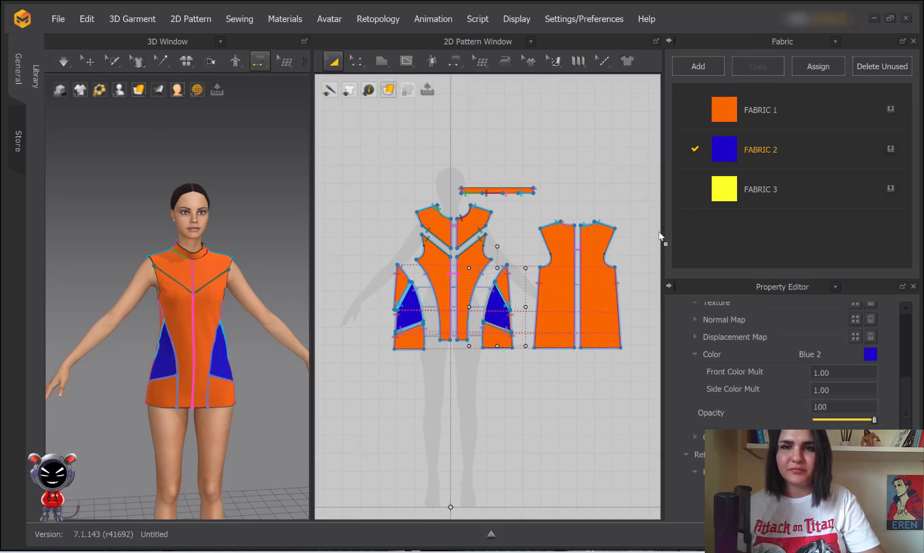
left_click_drag(760, 189, 499, 344)
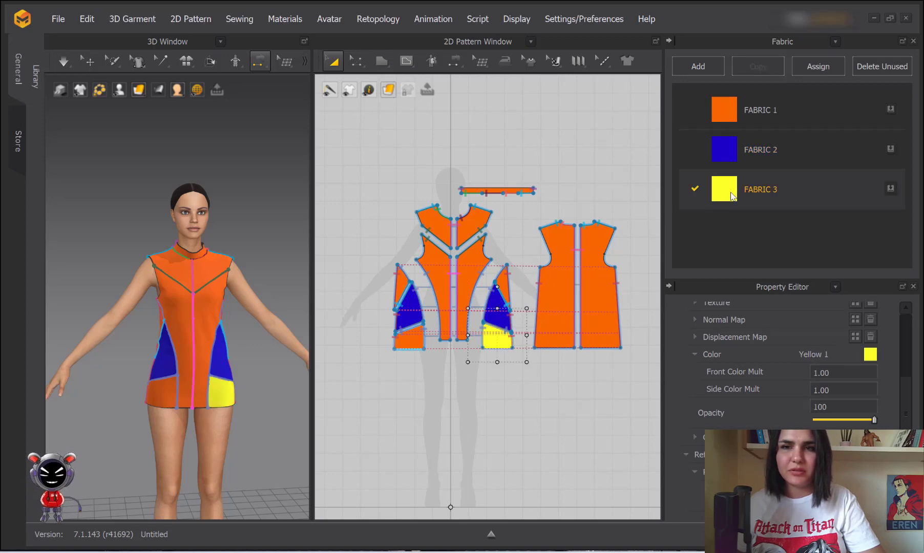
left_click_drag(730, 195, 412, 338)
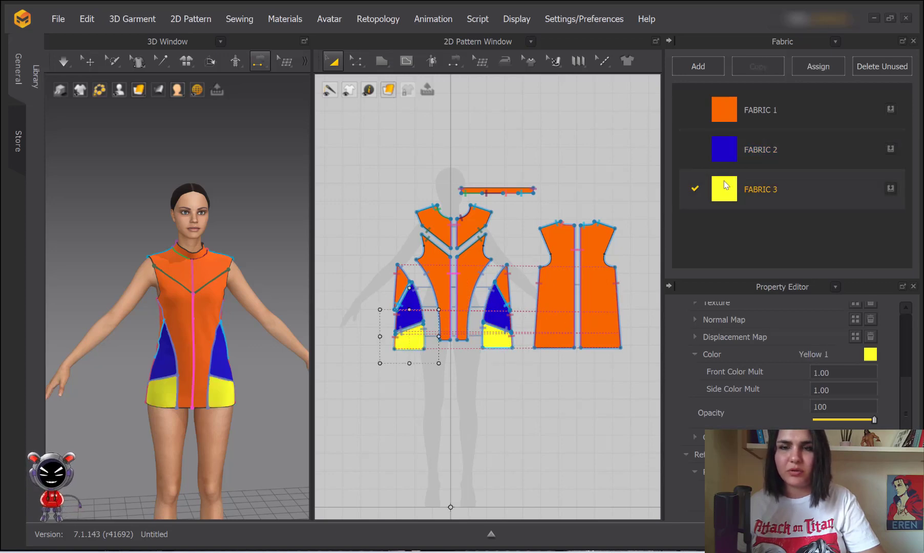
Apply FABRIC 2 to the upper left and right yoke pieces and check the dress in 3D
left_click_drag(728, 150, 467, 272)
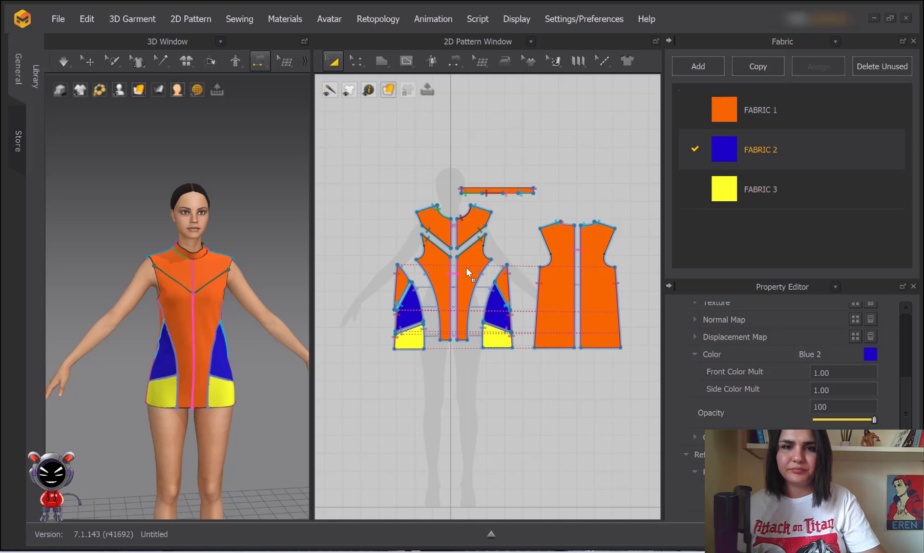
left_click_drag(467, 218, 467, 218)
left_click_drag(733, 150, 444, 225)
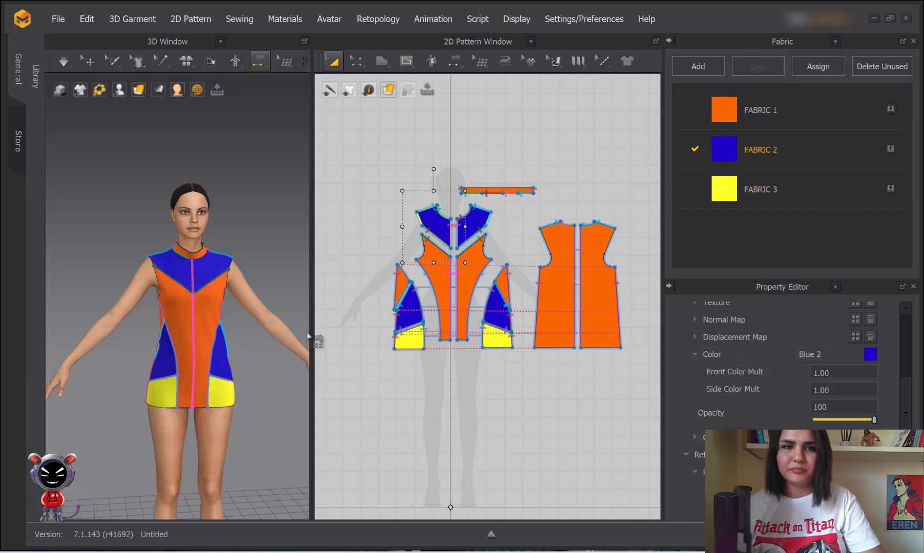
left_click(276, 224)
scroll(251, 256, "down", 5)
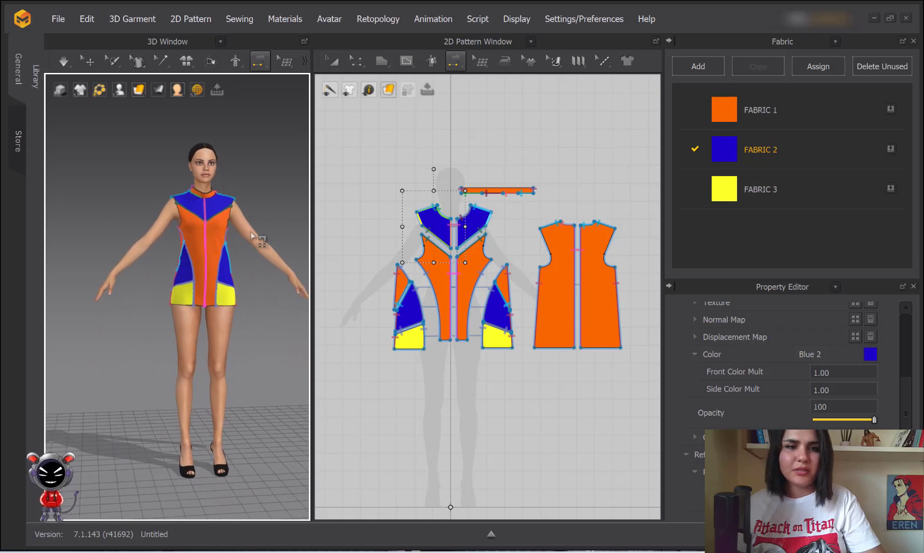
left_click(250, 245)
mouse_move(255, 247)
right_mouse_down()
mouse_move(140, 260)
mouse_move(233, 263)
mouse_move(256, 254)
mouse_move(239, 258)
right_mouse_up()
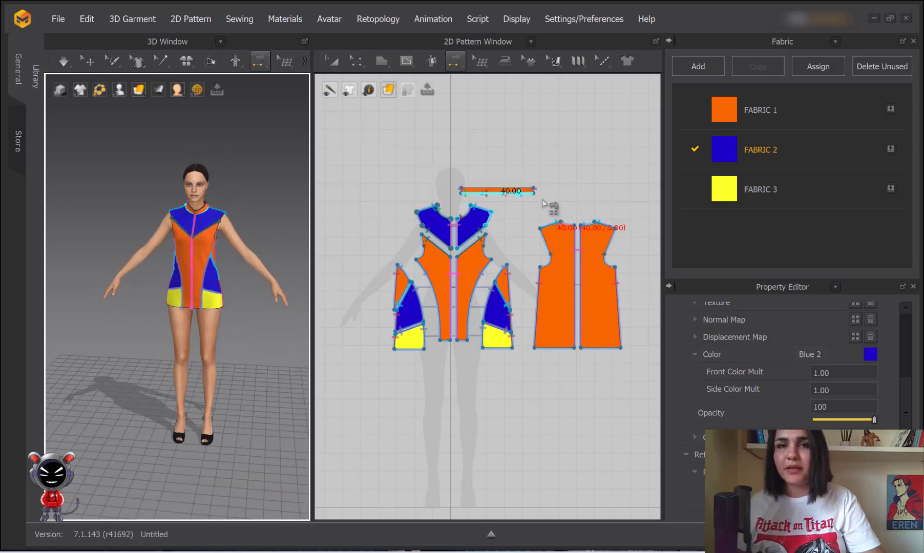
right_click_drag(213, 333, 226, 323)
middle_click_drag(490, 146, 465, 139)
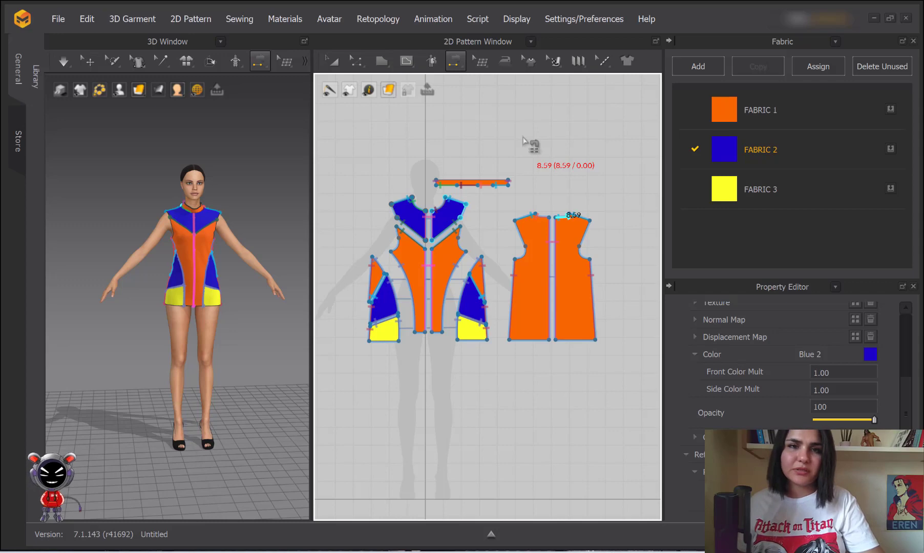